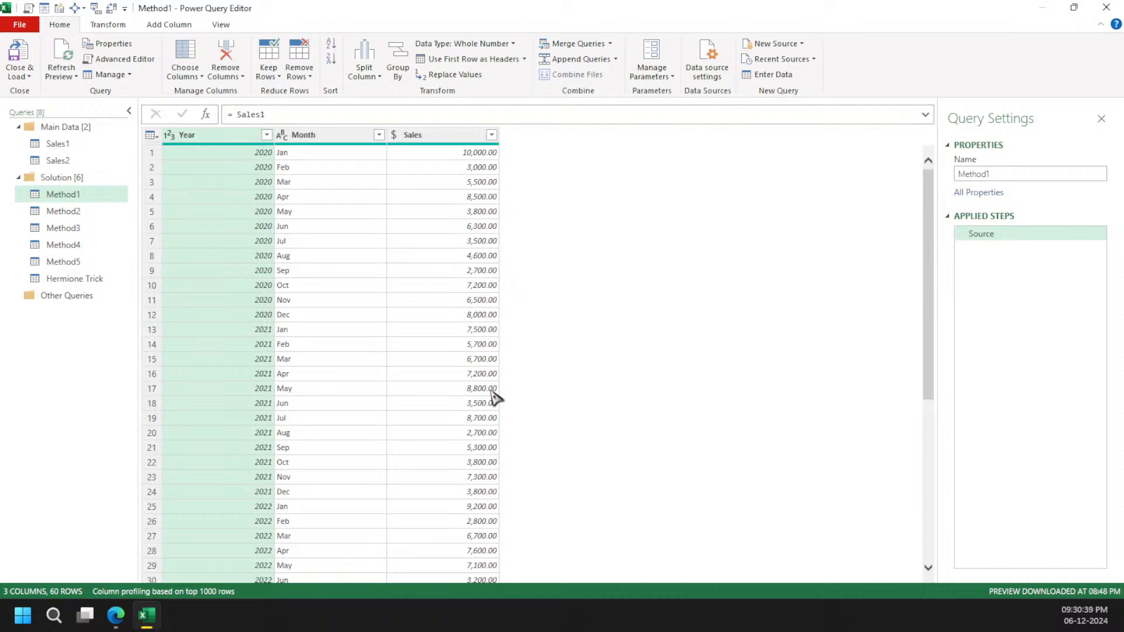
Pivot the Month column with Sales as the values column and the Don't Aggregate option
left_click(341, 156)
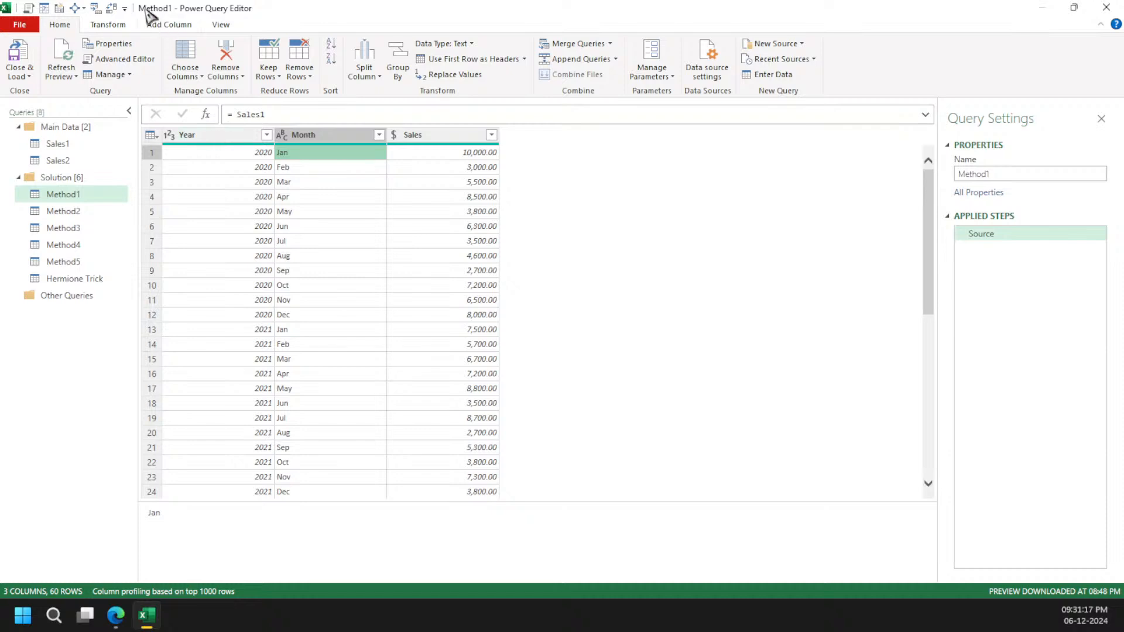
left_click(119, 30)
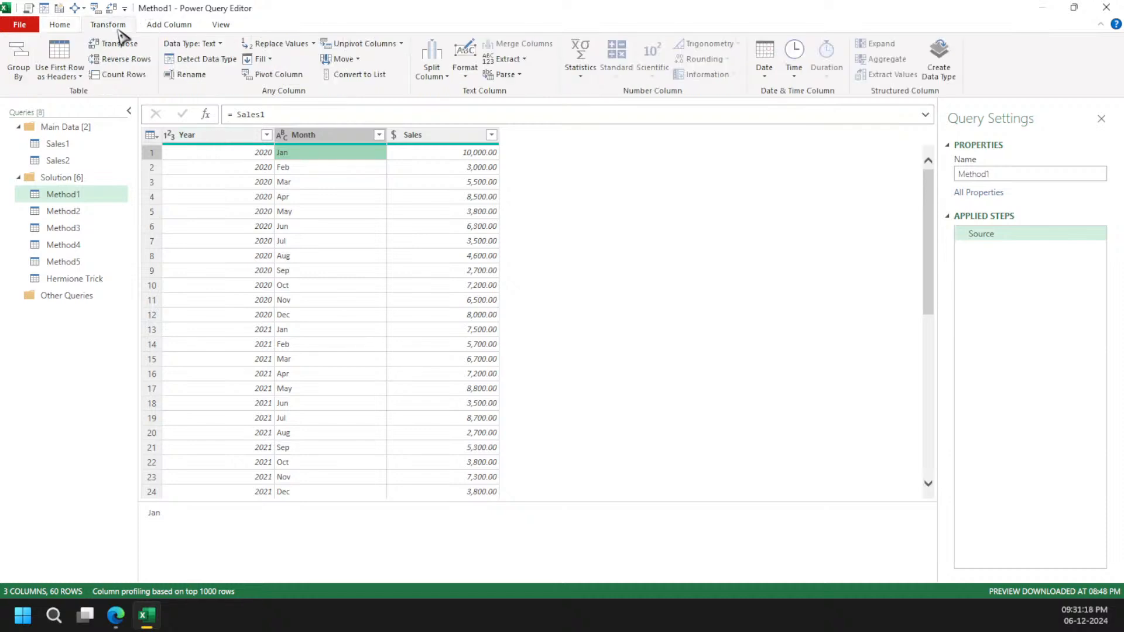
left_click(283, 77)
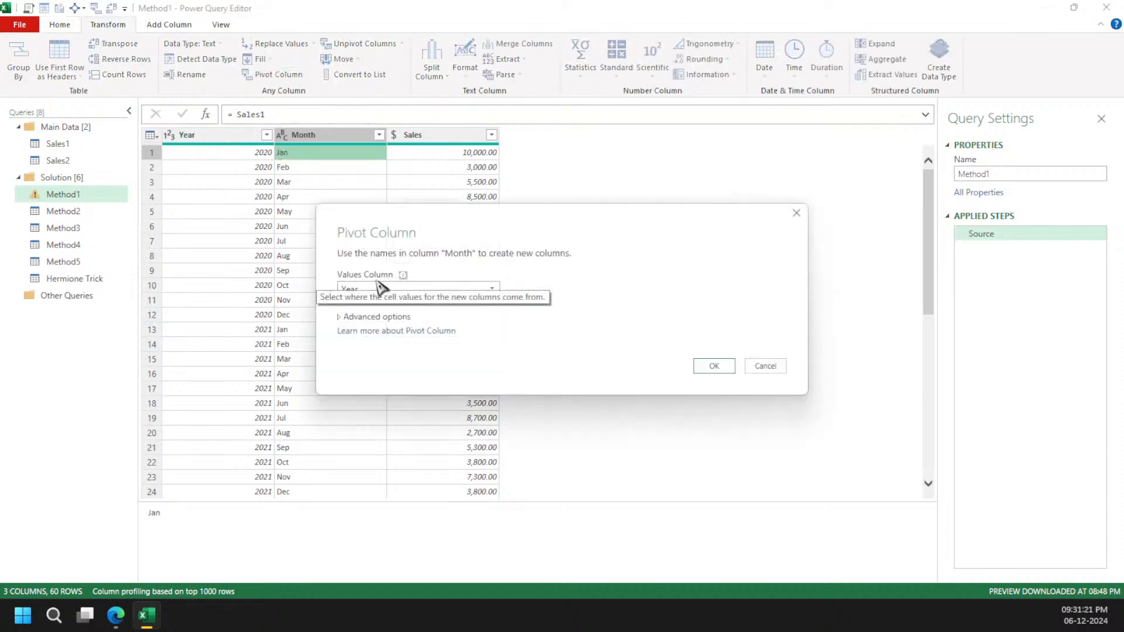
left_click(406, 289)
left_click(410, 319)
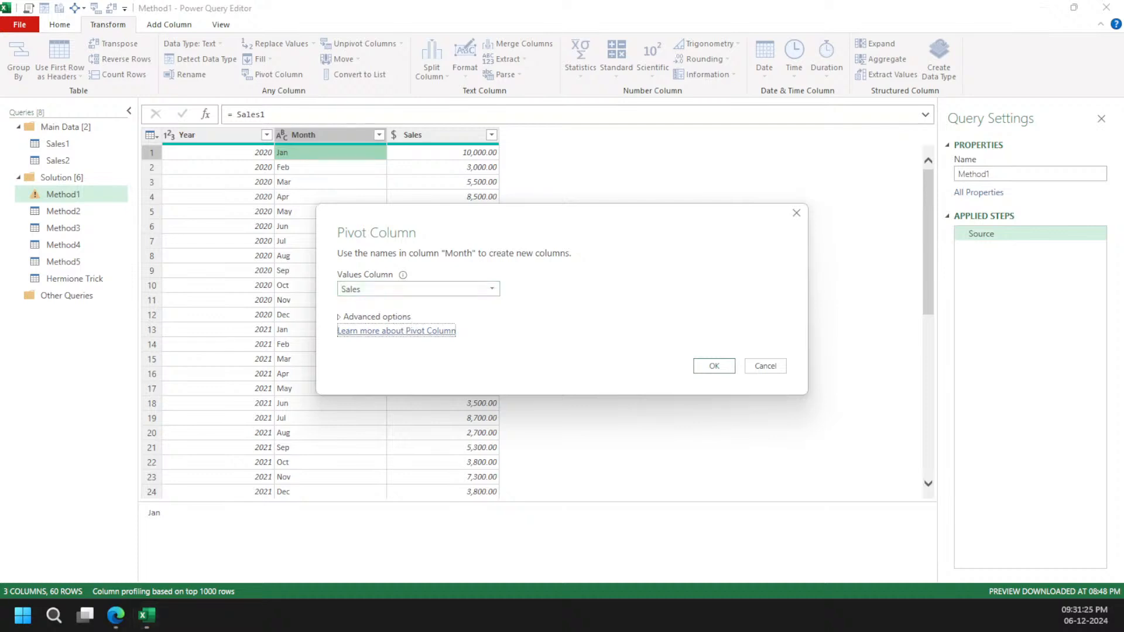
left_click(410, 317)
left_click(410, 346)
left_click(371, 461)
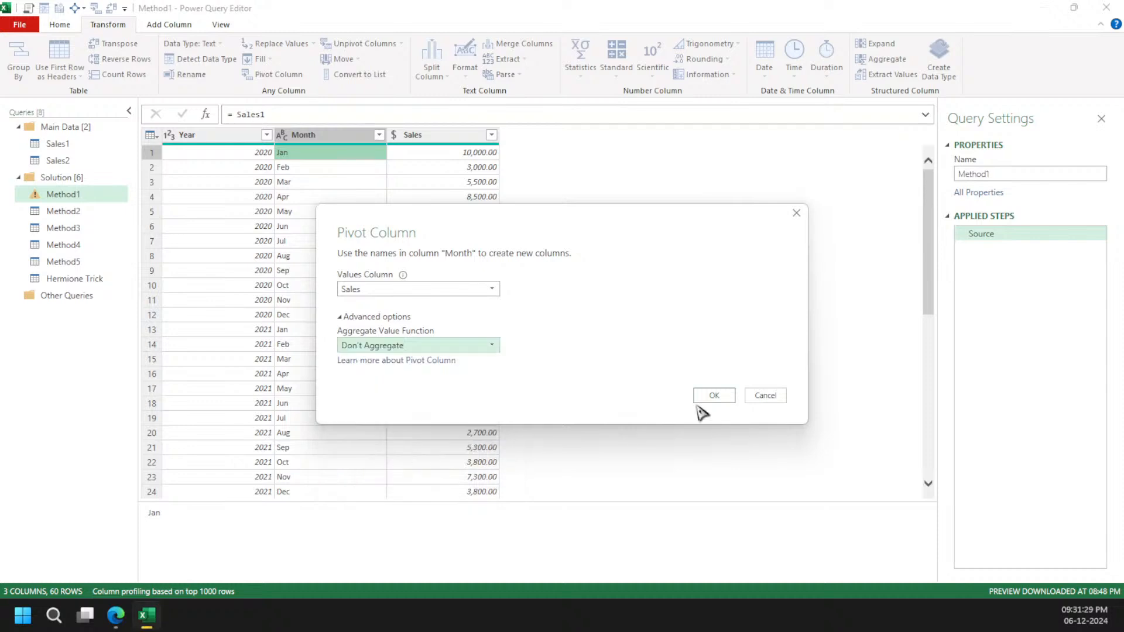
left_click(719, 396)
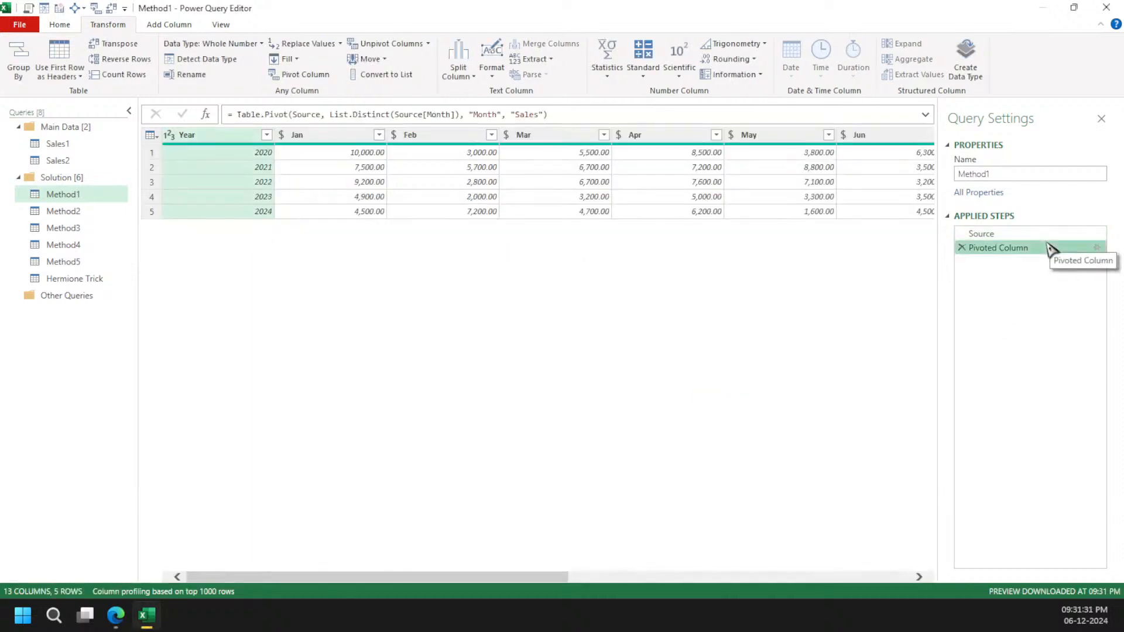
Inspect the full formula of the Month pivot, then delete that Pivoted Column step
left_click(926, 115)
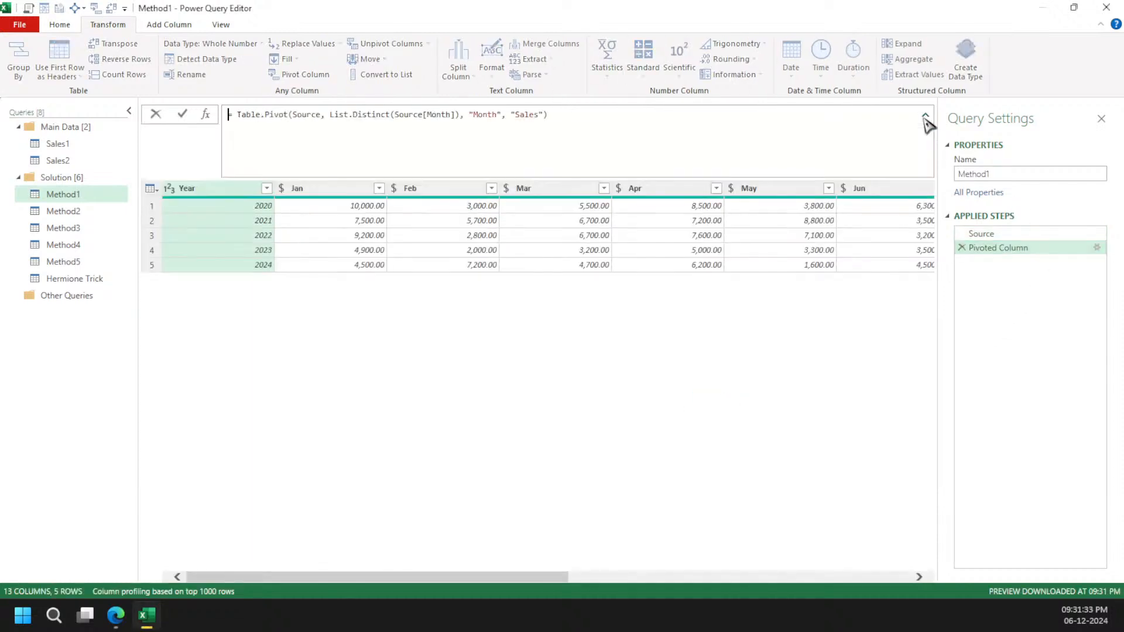
left_click(925, 115)
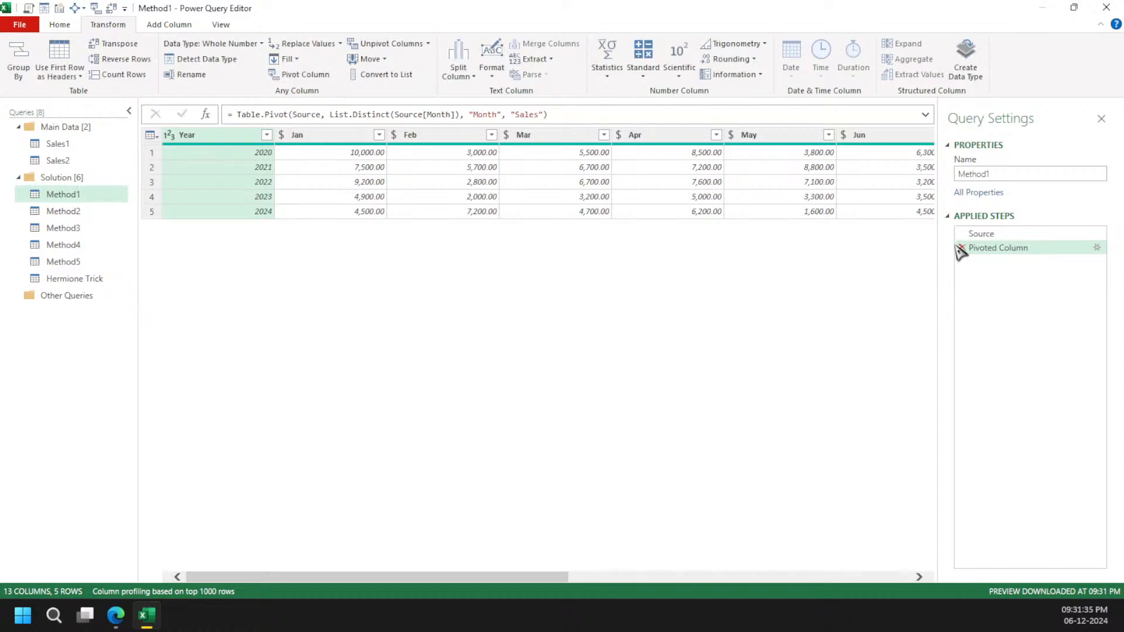
left_click(959, 248)
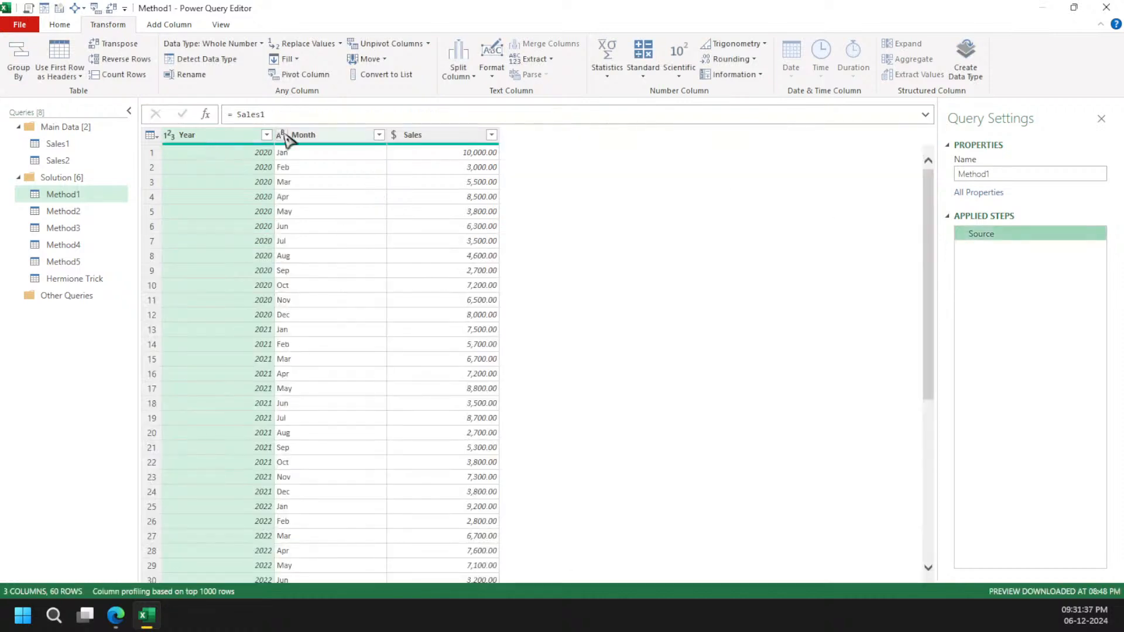
Pivot the whole-number Year column with Sales as the values column and the Don't Aggregate option
left_click(96, 8)
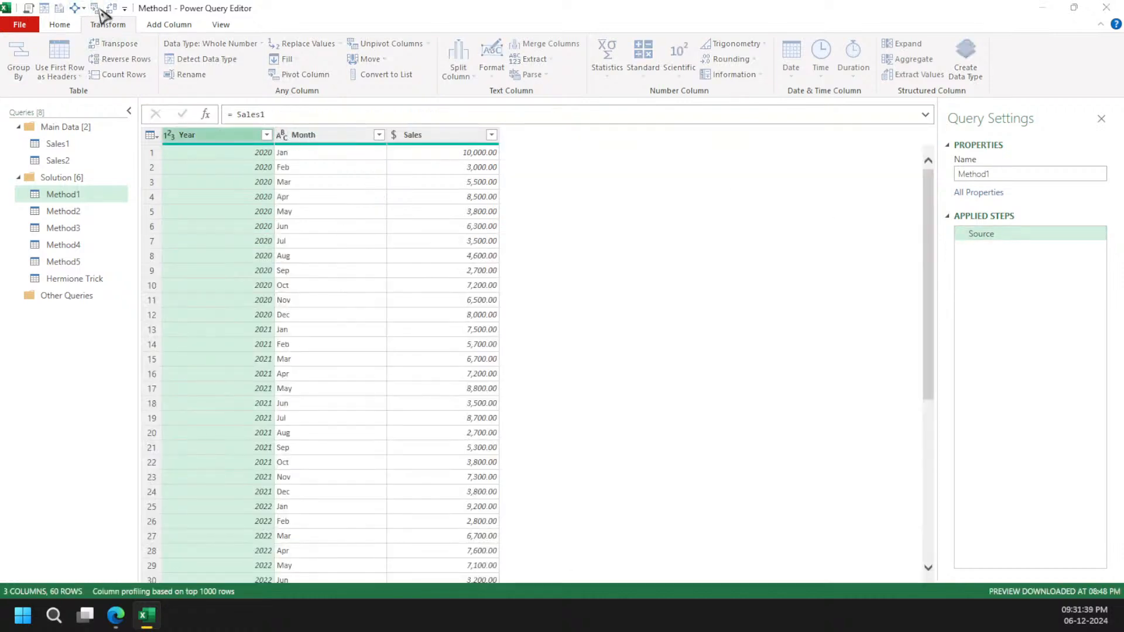
left_click(371, 290)
left_click(376, 316)
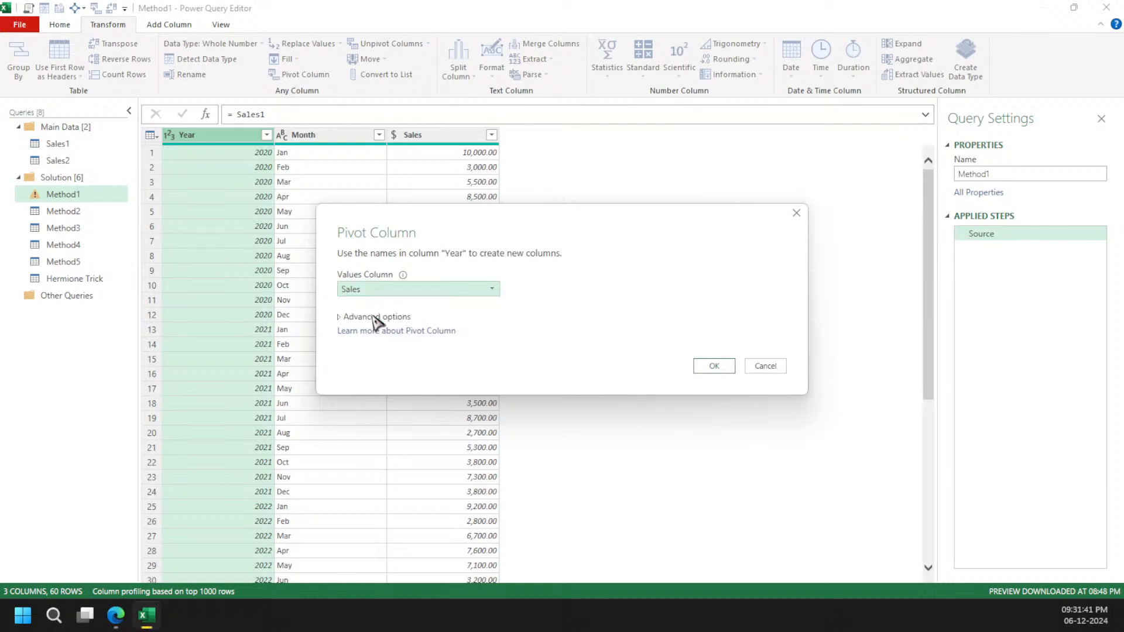
left_click(377, 317)
left_click(391, 345)
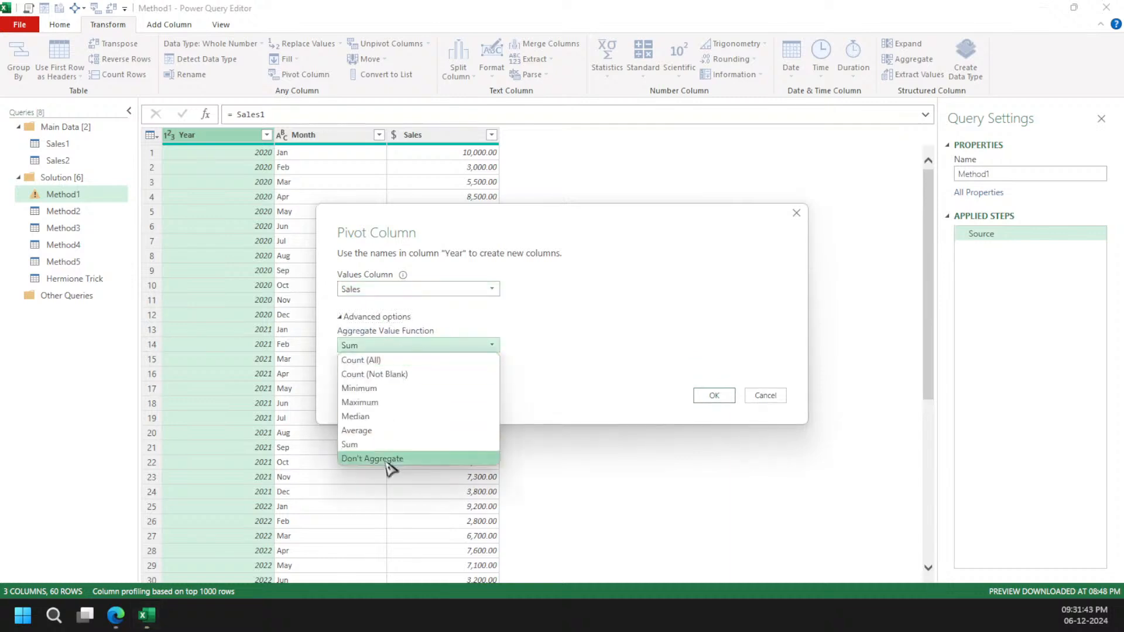
left_click(369, 458)
left_click(725, 400)
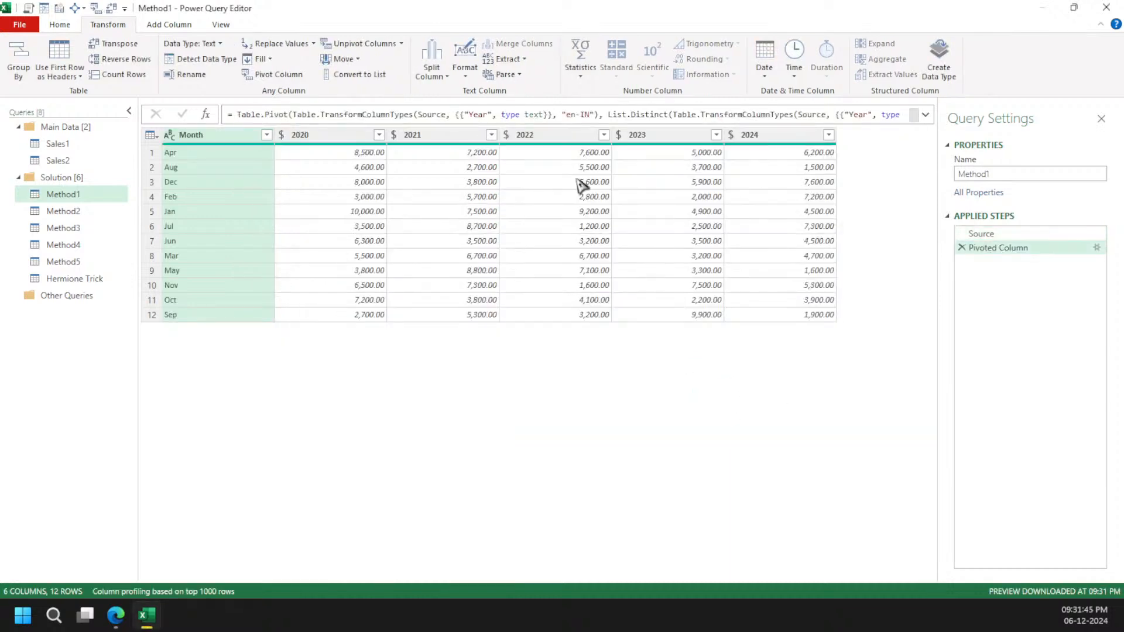
Inspect the full formula of the Year pivot, then delete that Pivoted Column step
left_click(924, 115)
left_click_drag(549, 156, 225, 115)
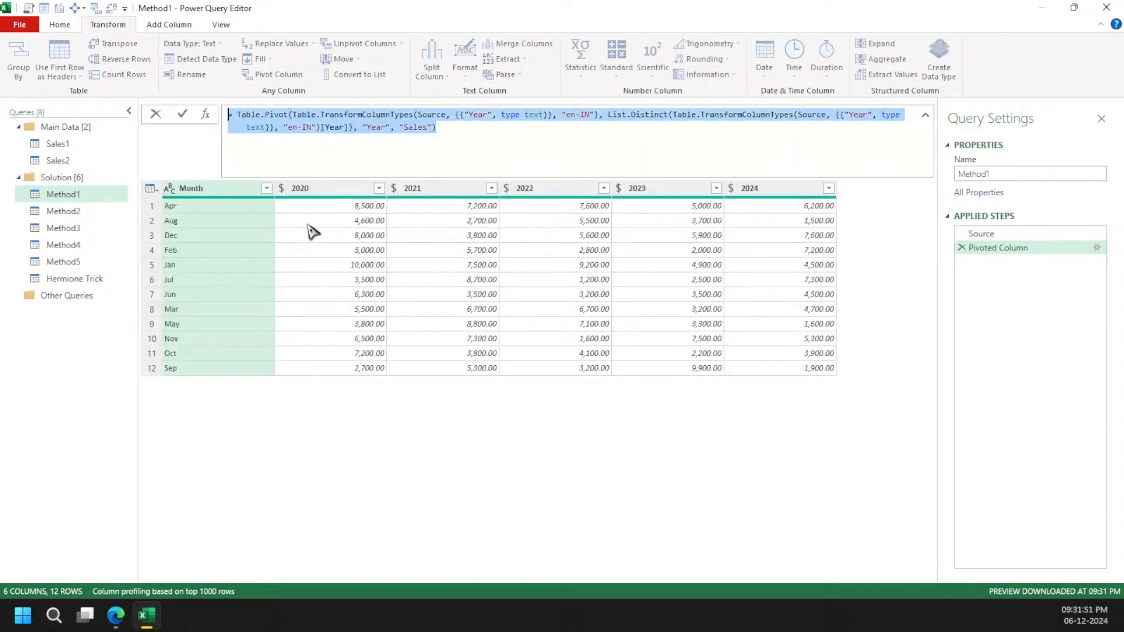
key("Escape")
left_click(331, 193)
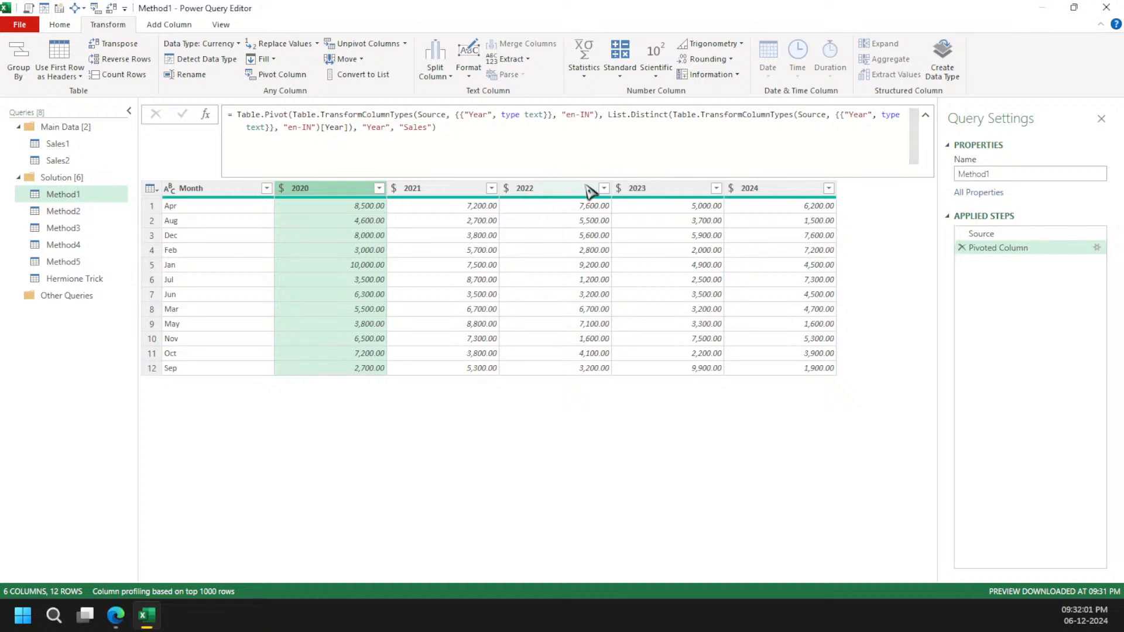
left_click(961, 248)
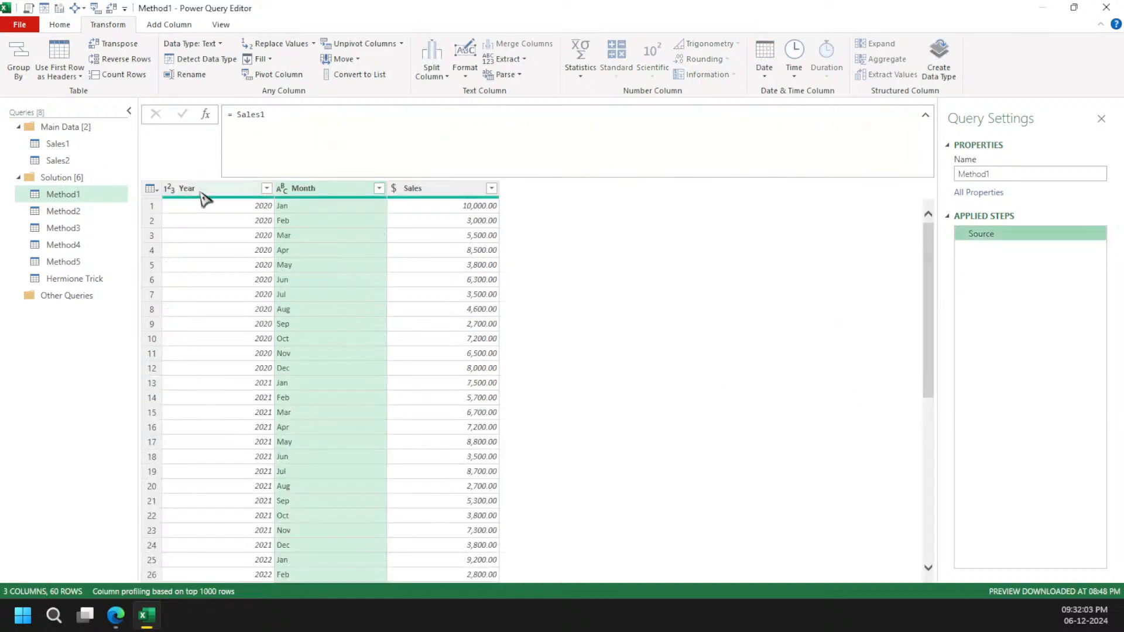
Change the Year column's data type to Text and rename the resulting applied step as Type
left_click(177, 191)
left_click(176, 190)
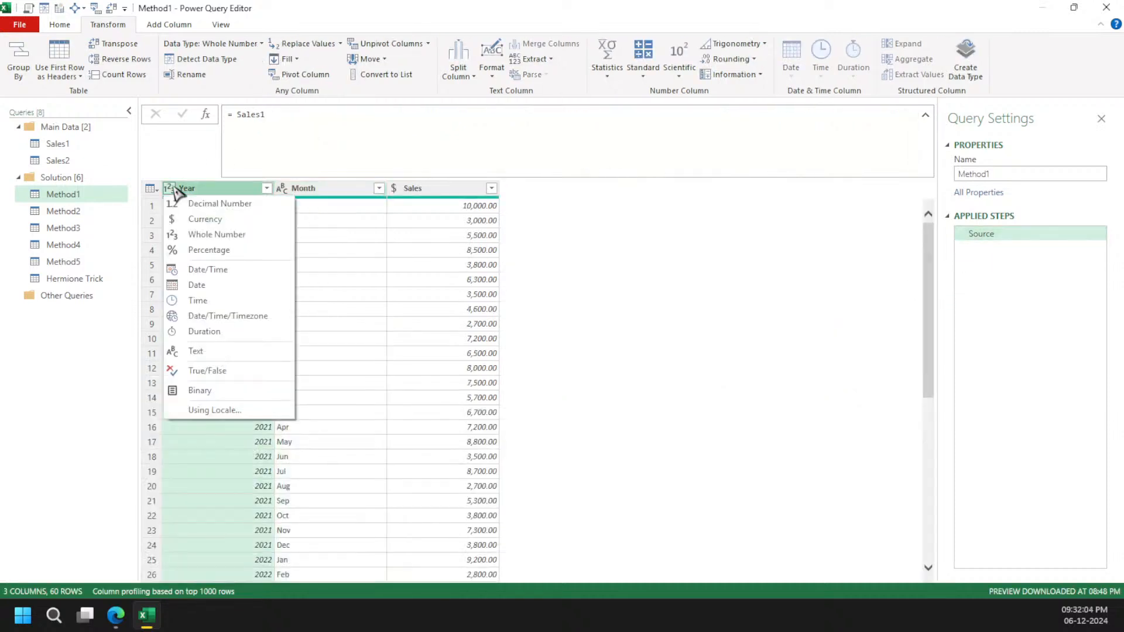
left_click(217, 354)
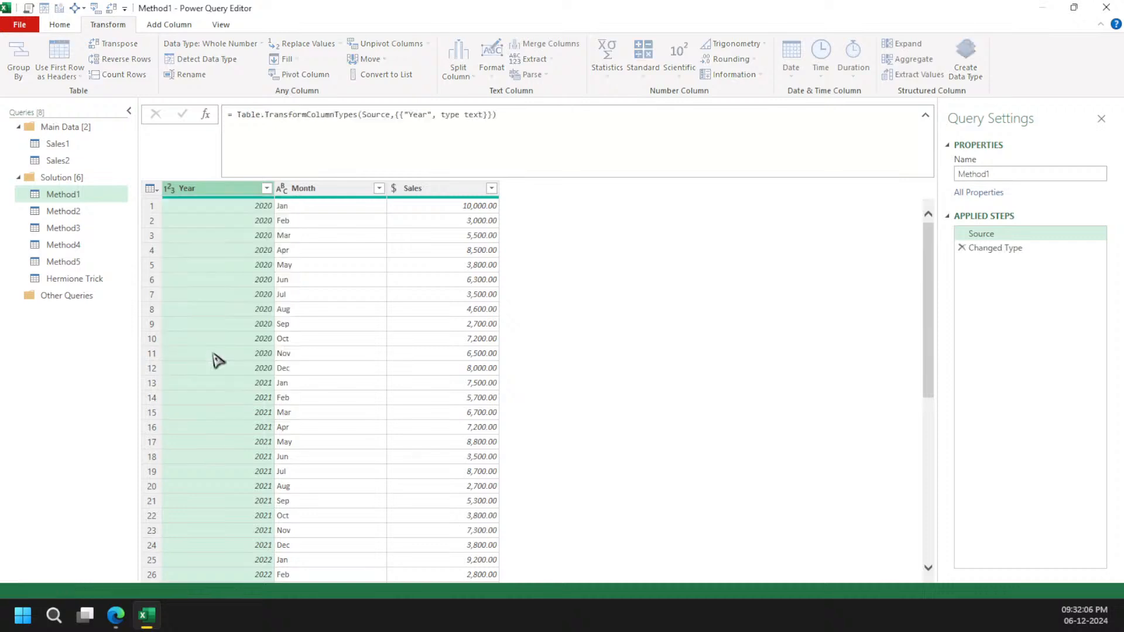
double_click(1034, 248)
type("Type")
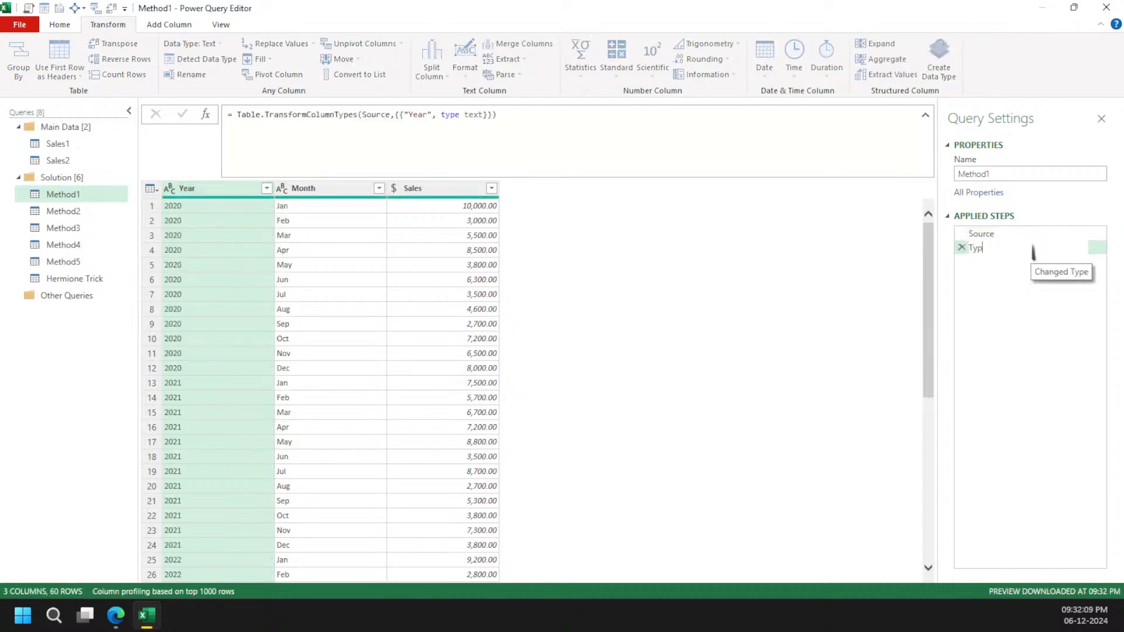
key("Return")
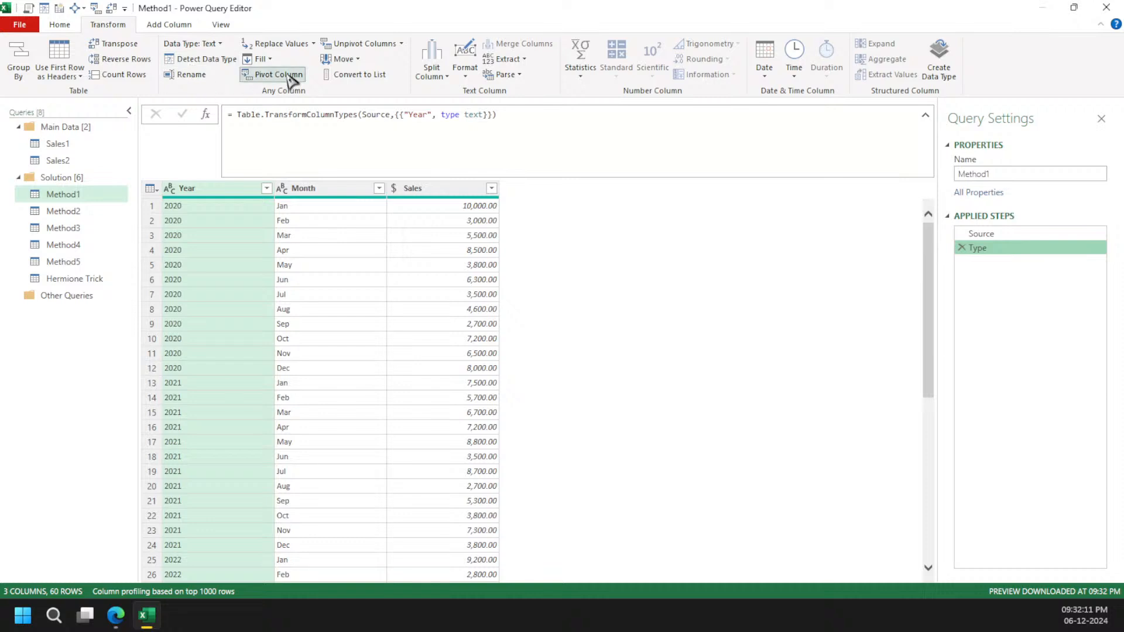
Pivot the Year column after the Type step, using Sales as the values column and Don't Aggregate
left_click(278, 75)
left_click(357, 289)
left_click(375, 317)
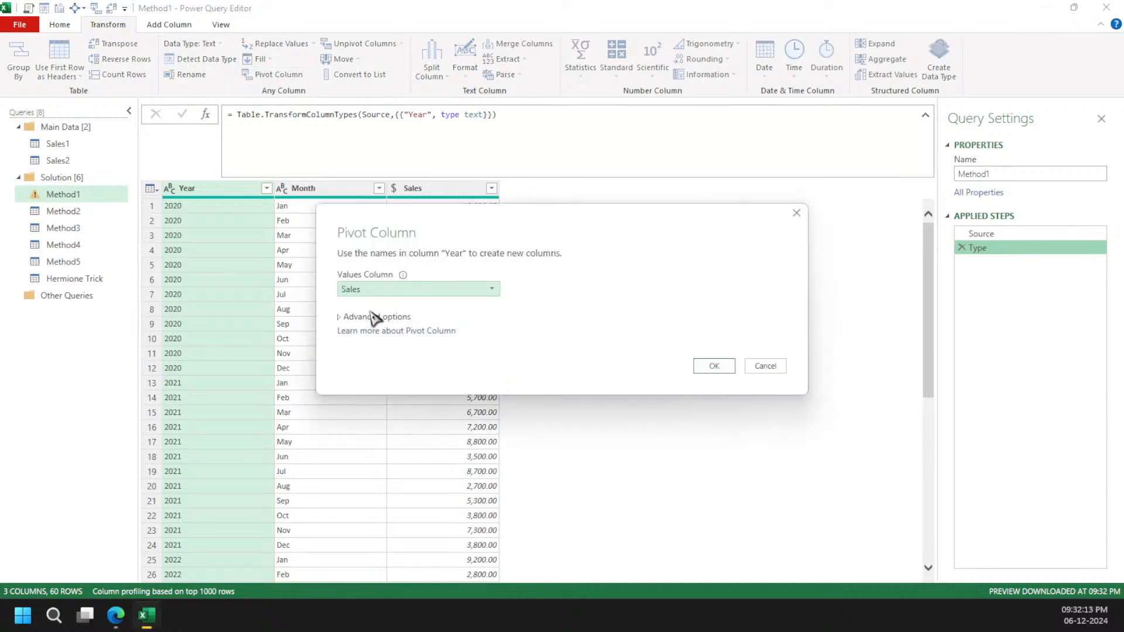
left_click(376, 318)
left_click(378, 345)
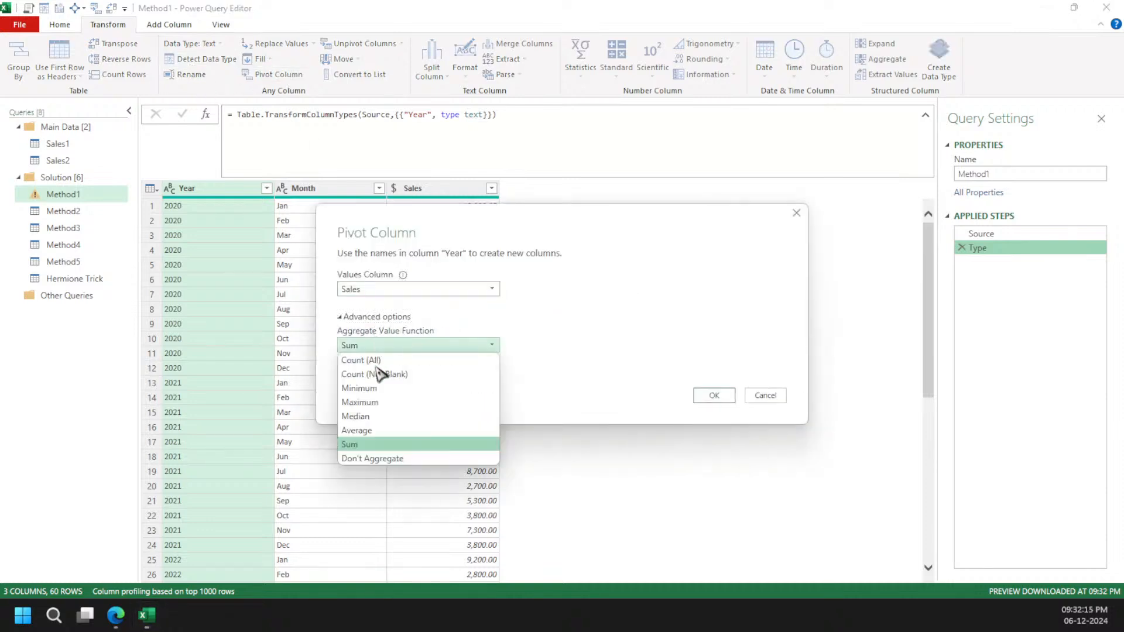
left_click(379, 458)
left_click(716, 396)
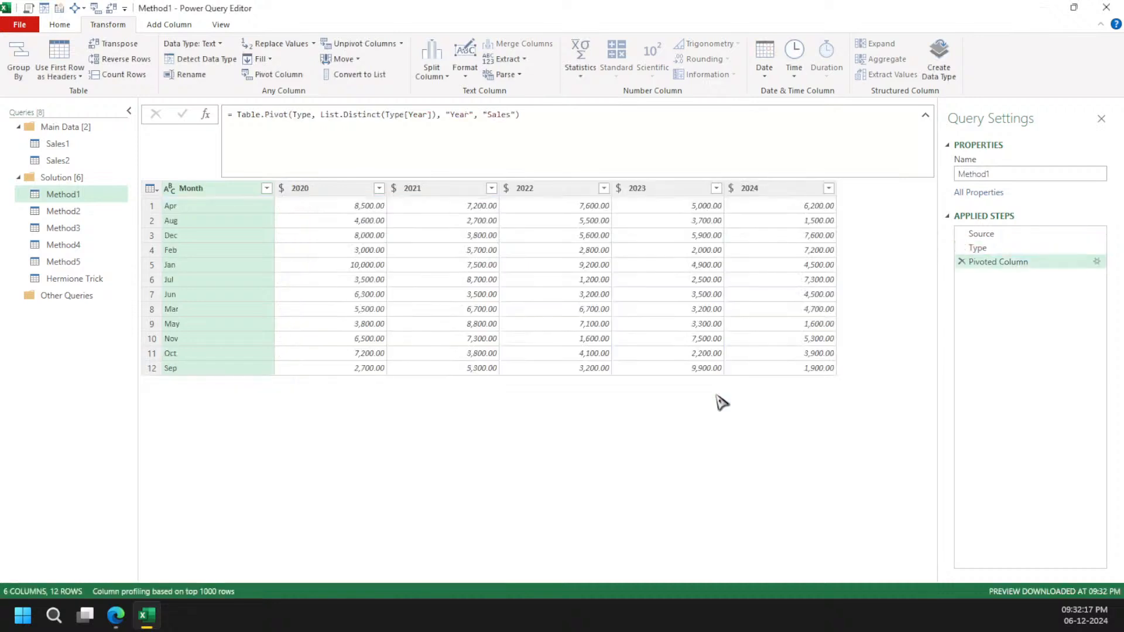
Review the simplified pivot formula and rename the Pivoted Column step as Pivot
left_click(375, 237)
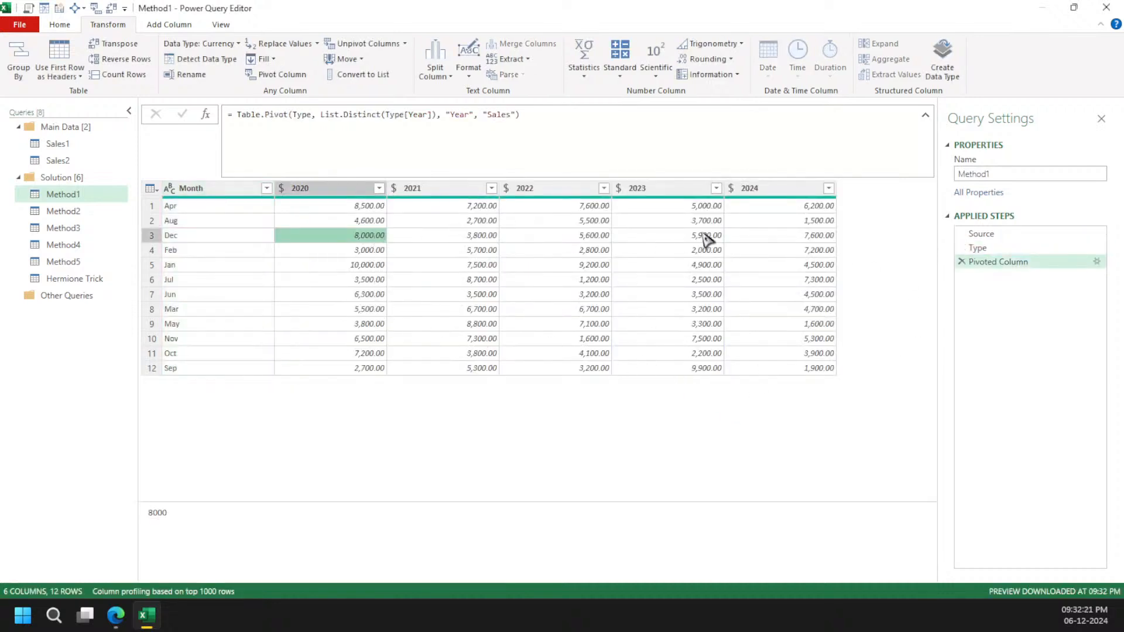
left_click_drag(520, 114, 228, 115)
left_click(669, 400)
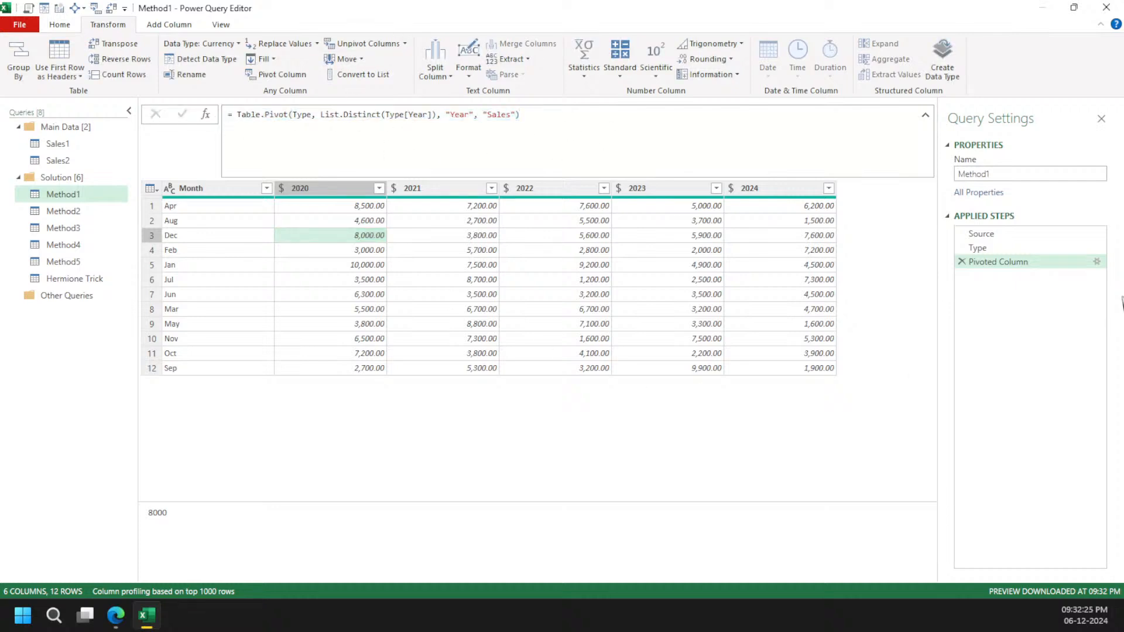
double_click(1030, 263)
type("Pivot")
key("Return")
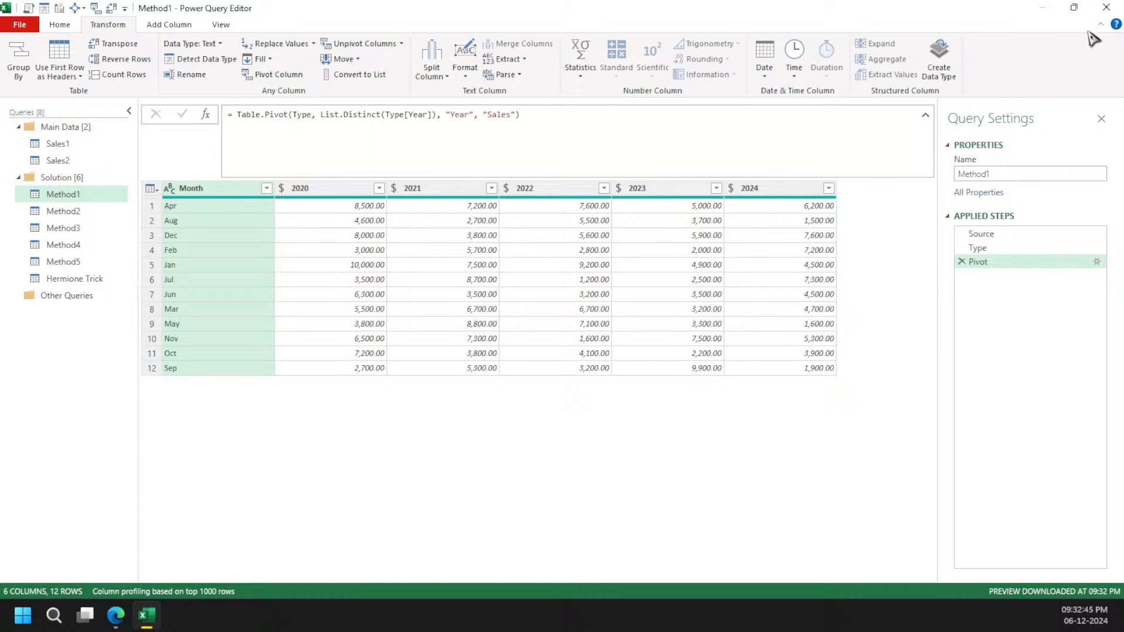
Switch to the Edge browser, look through the YouTube channel's playlists and the two open playlist videos, and return to the Power Query Editor
left_click(112, 617)
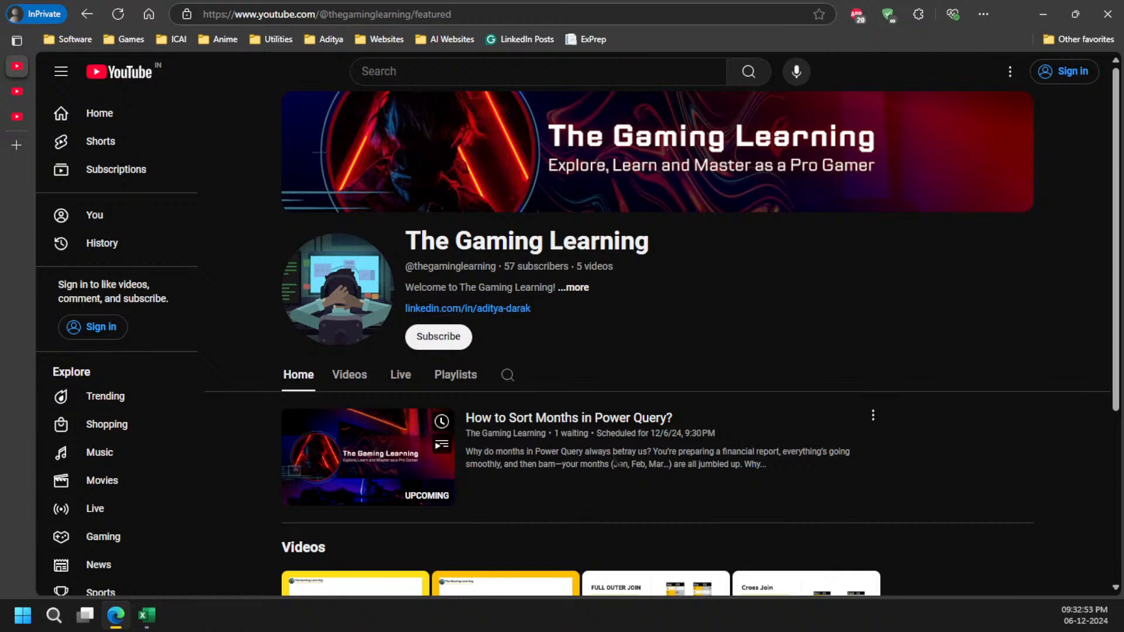
left_click(475, 381)
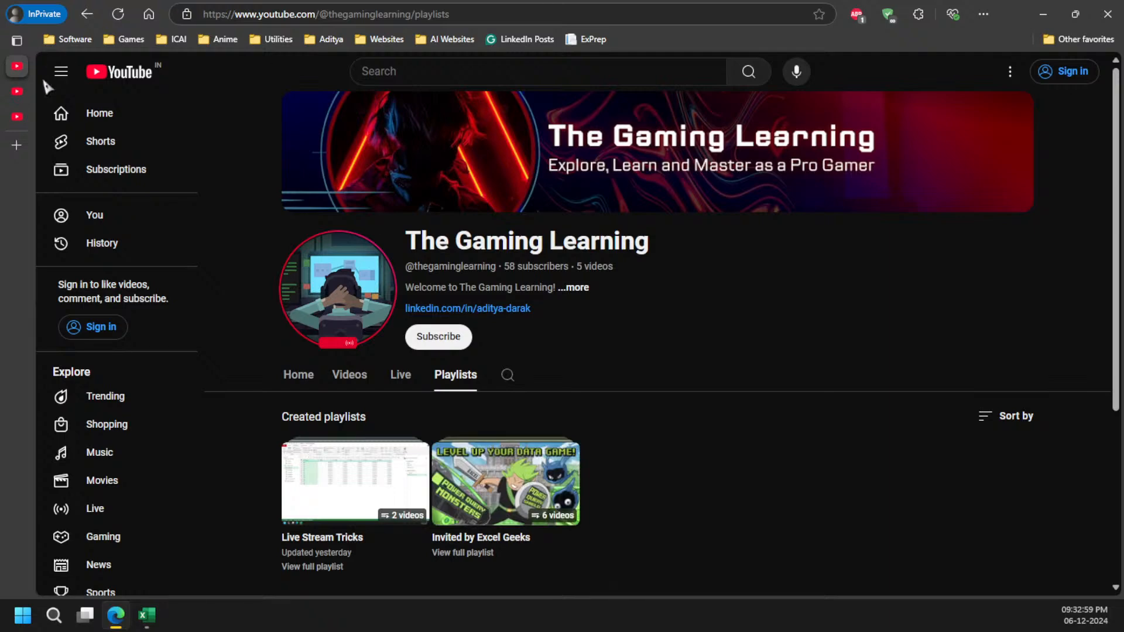
left_click(68, 99)
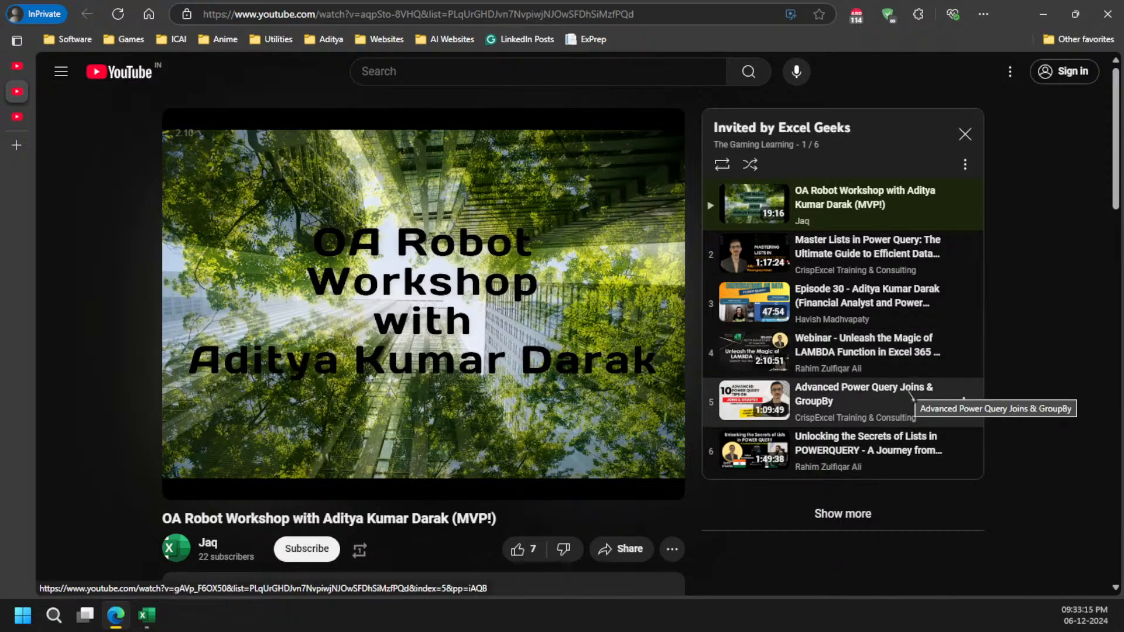
left_click(18, 116)
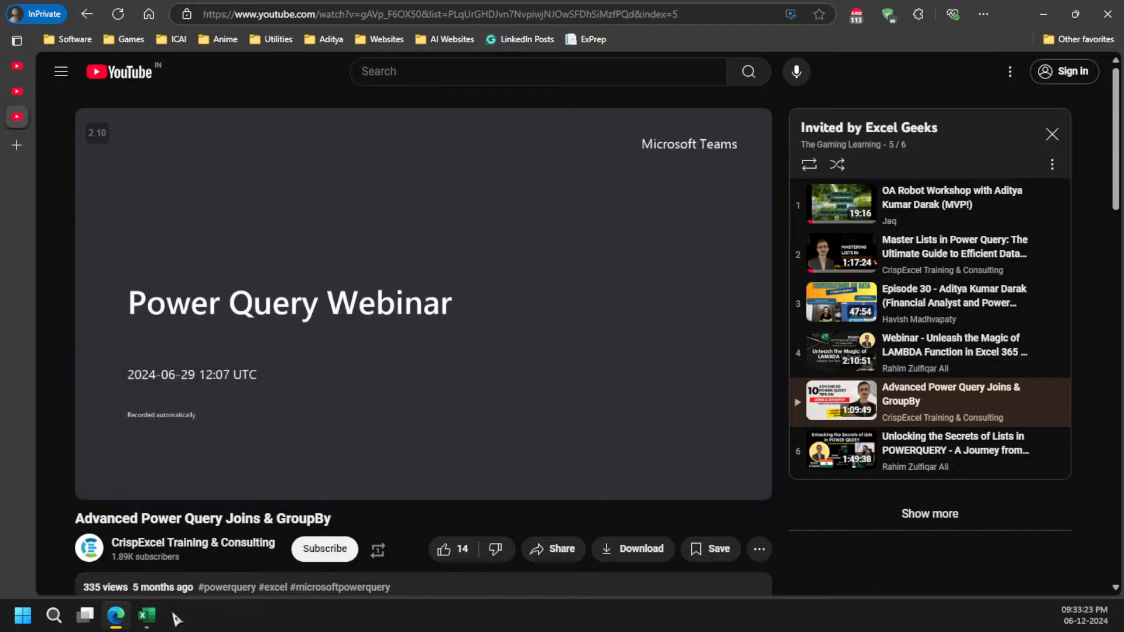
left_click(147, 615)
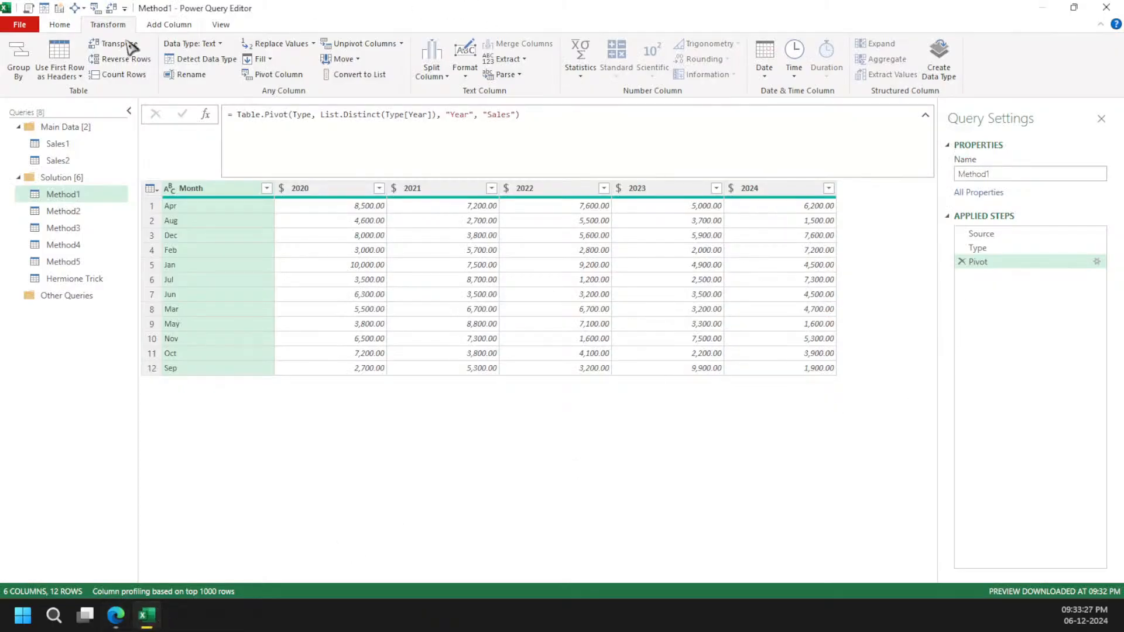
Close and load the queries to return to the workbook, and add a new worksheet
left_click(71, 25)
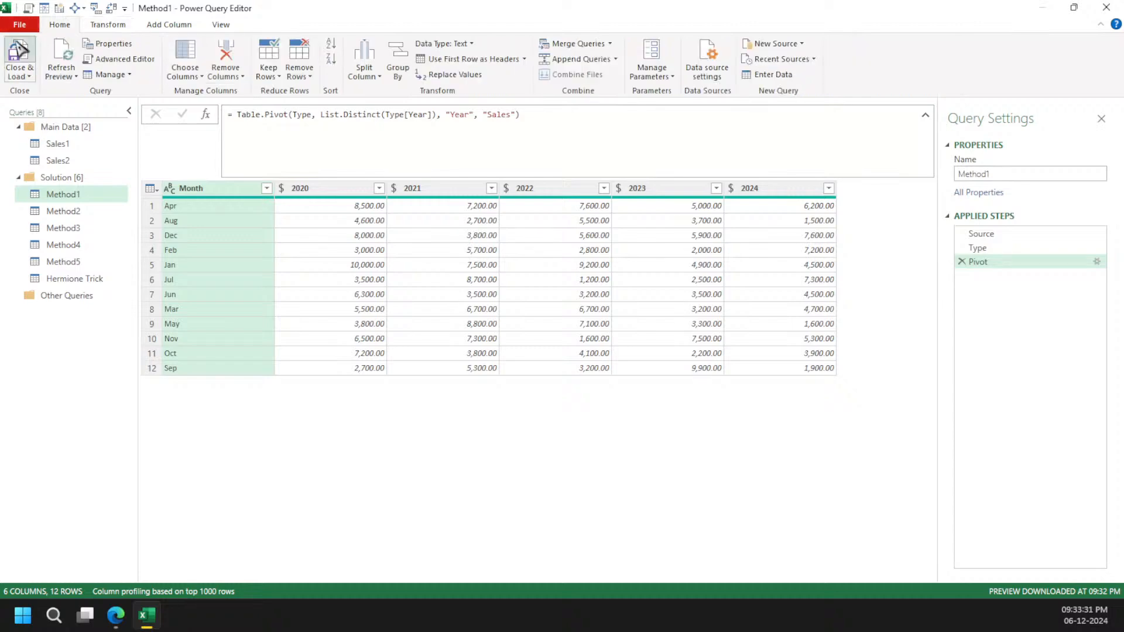
left_click(19, 55)
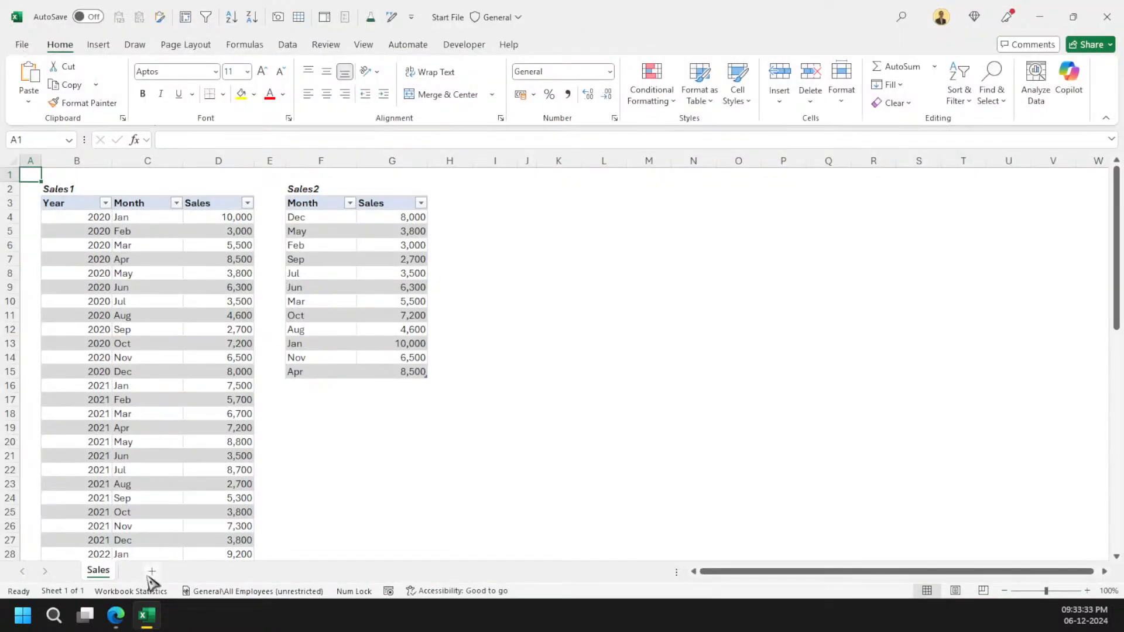
left_click(152, 571)
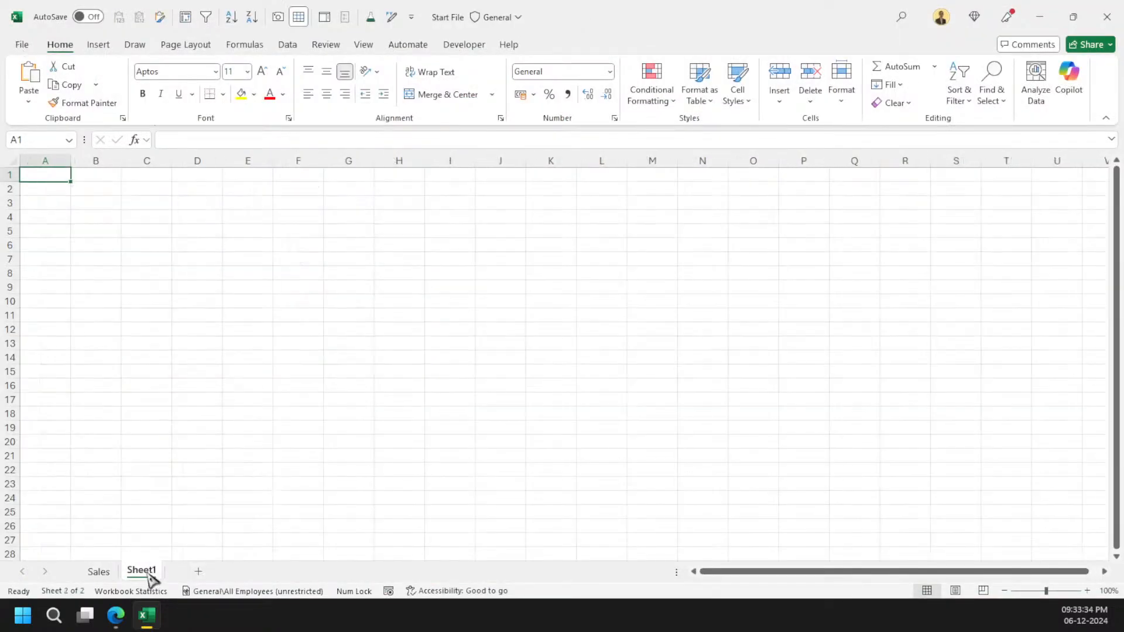
Enter Jan in B2 of the new sheet and fill the month series down to Dec in B13
left_click(83, 202)
left_click(94, 187)
type("Jan")
key("ctrl+Return")
left_click_drag(124, 194, 123, 350)
Enter 1 in C2 and fill the number series down to 12 in C13 beside the months
left_click(148, 187)
type("1")
key("ctrl+Return")
left_click_drag(171, 195, 177, 350)
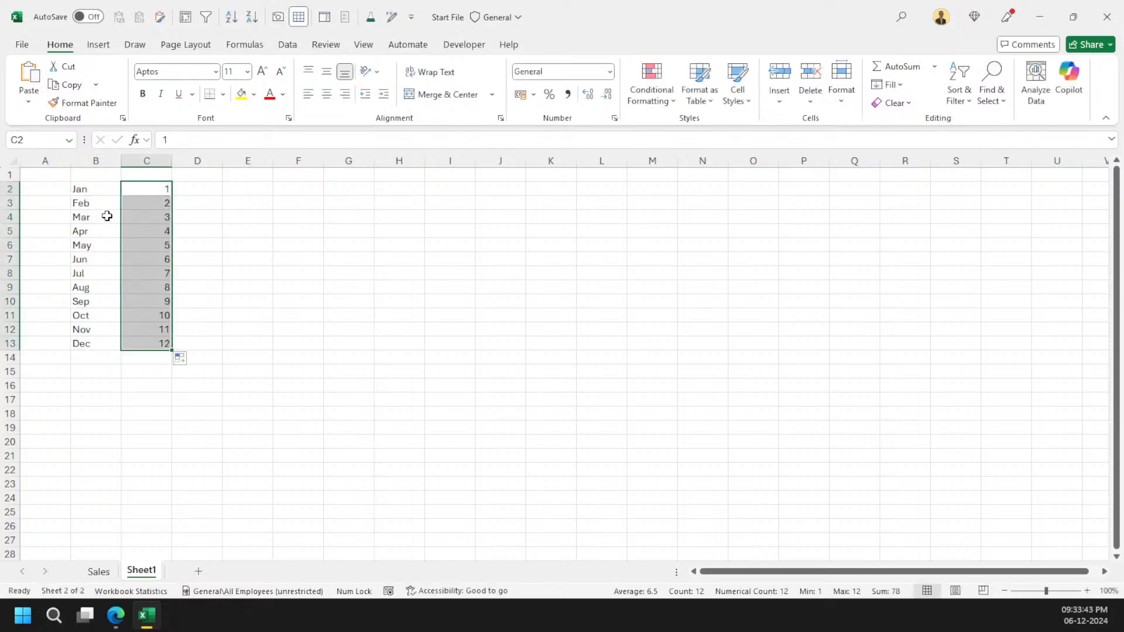
Enter the headers Month in B1 and Order in C1 above the month and number lists
left_click(89, 174)
type("Mon")
key("BackSpace")
key("BackSpace")
key("BackSpace")
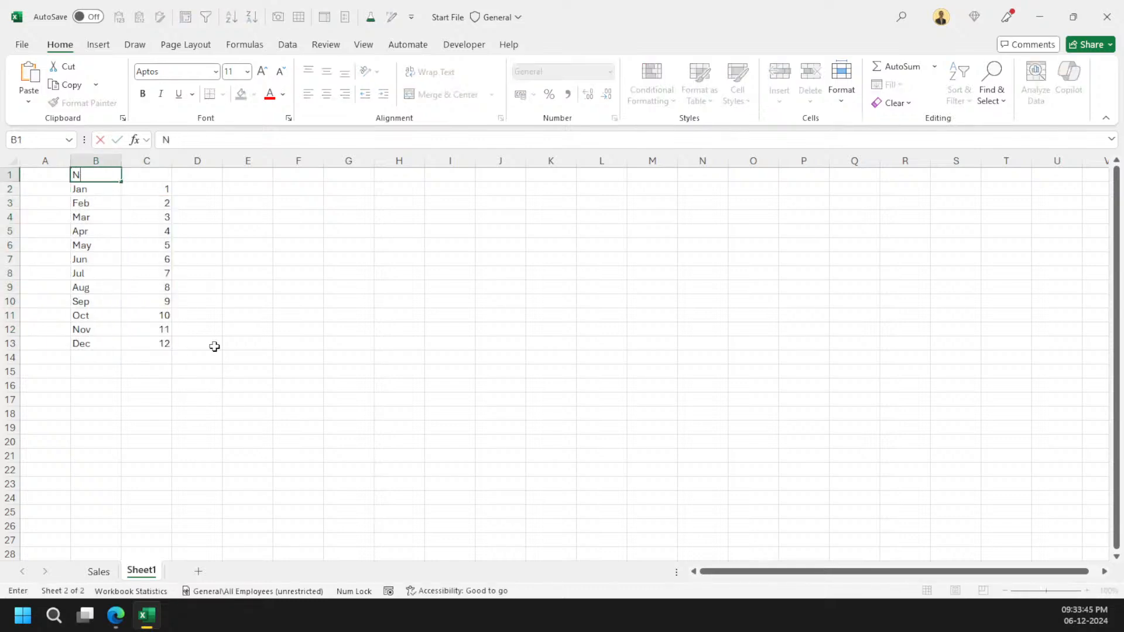
type("Month")
key("Tab")
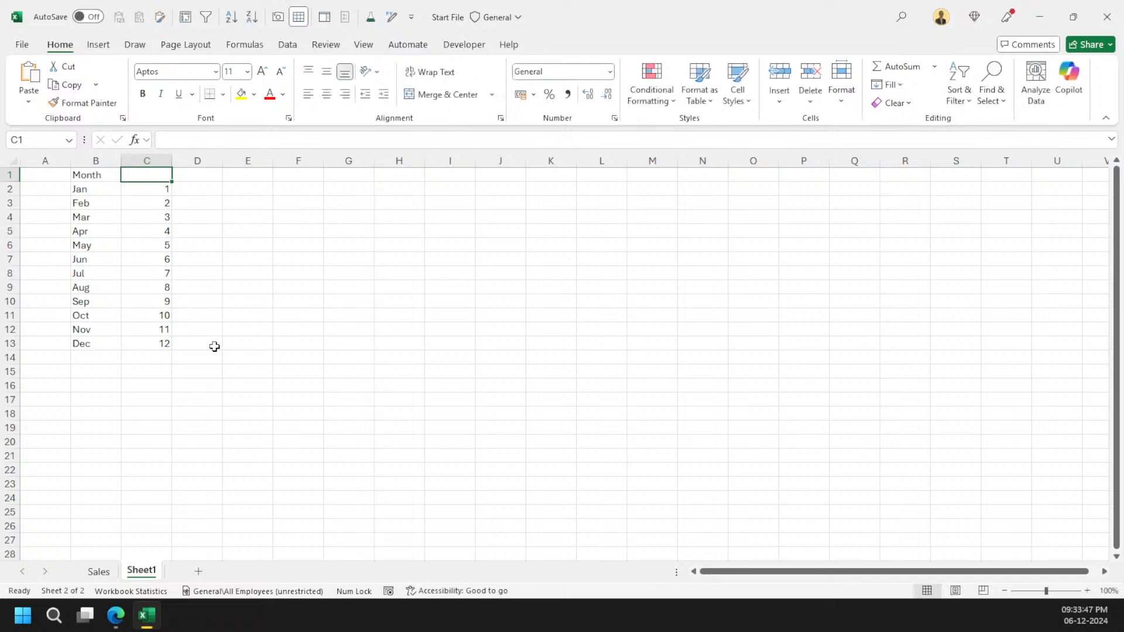
type("Order")
key("Return")
Convert the month list with its headers to a table named Months and load it into Power Query
key("ctrl+t")
key("Return")
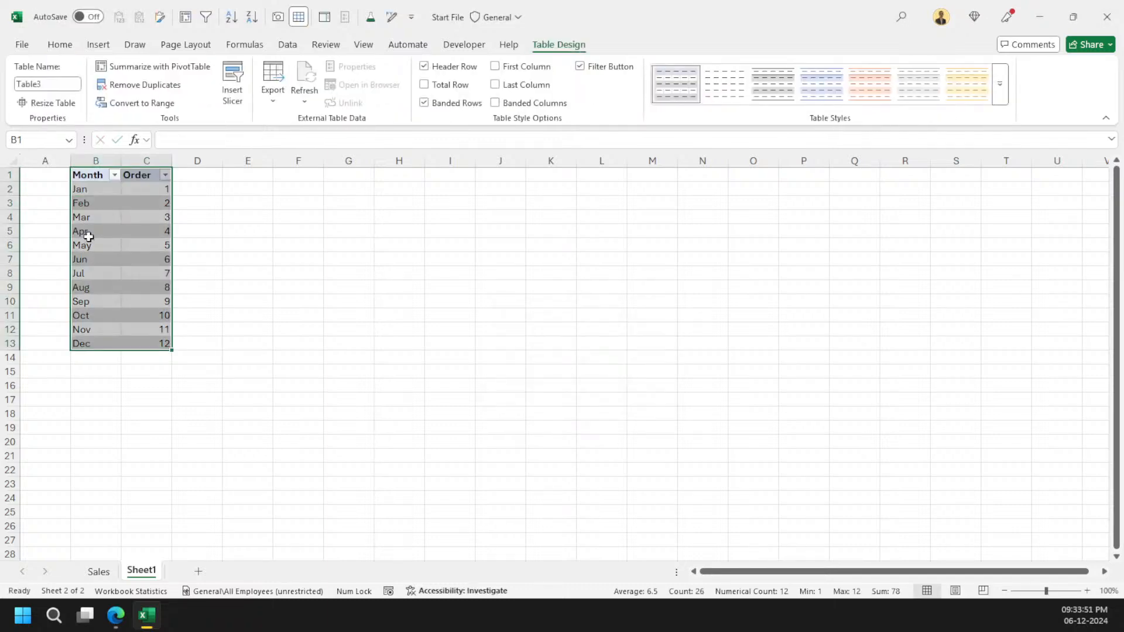
left_click(64, 86)
type("Months")
left_click(139, 218)
right_click(139, 217)
key("g")
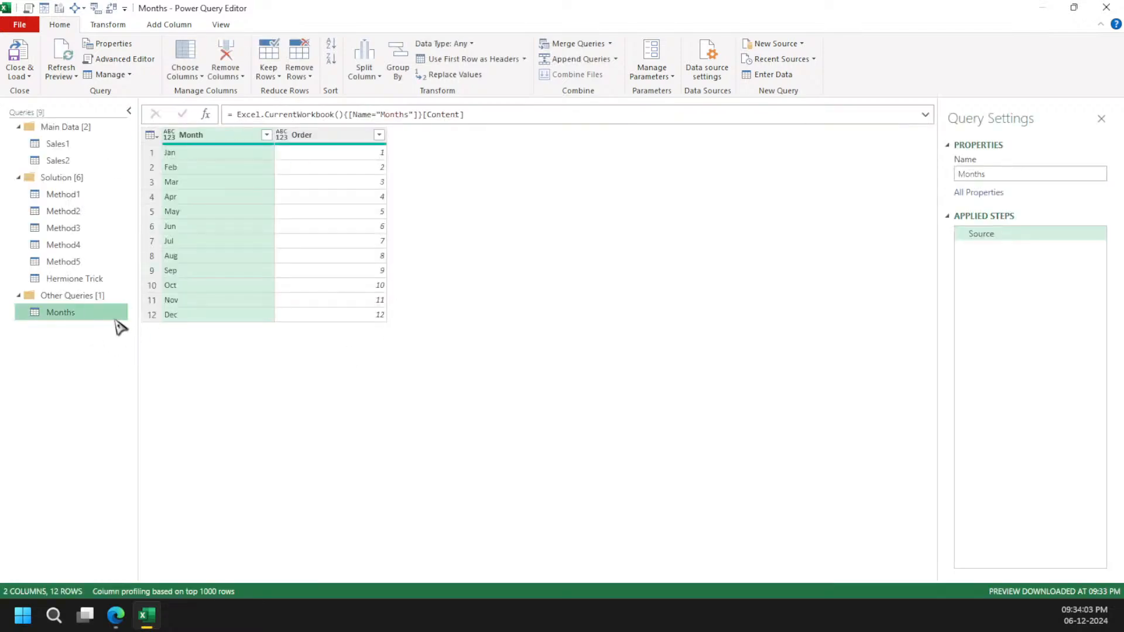
Merge the Method1 query with the Months query, matching on the Month columns with a Left Outer join
left_click(106, 194)
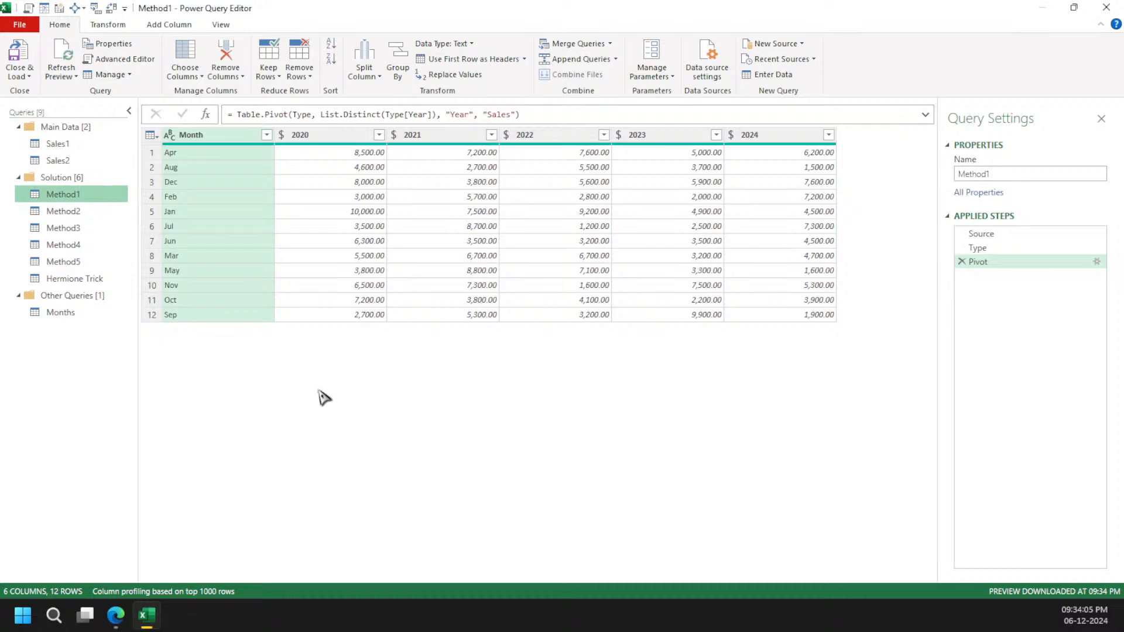
left_click(109, 24)
left_click(59, 25)
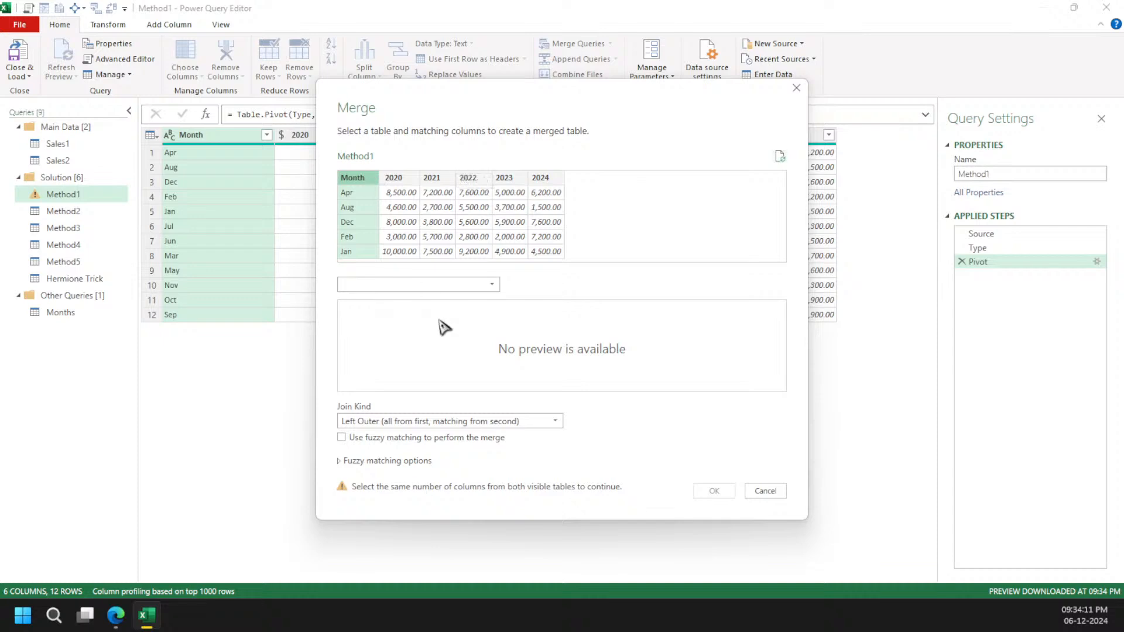
left_click(464, 284)
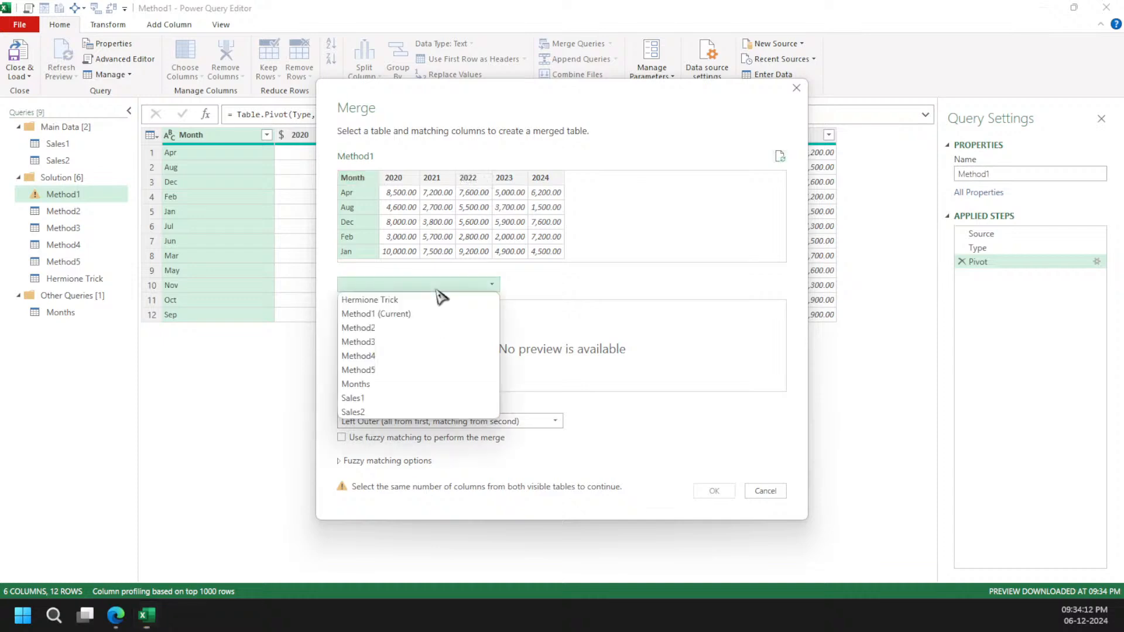
left_click(387, 384)
left_click(354, 306)
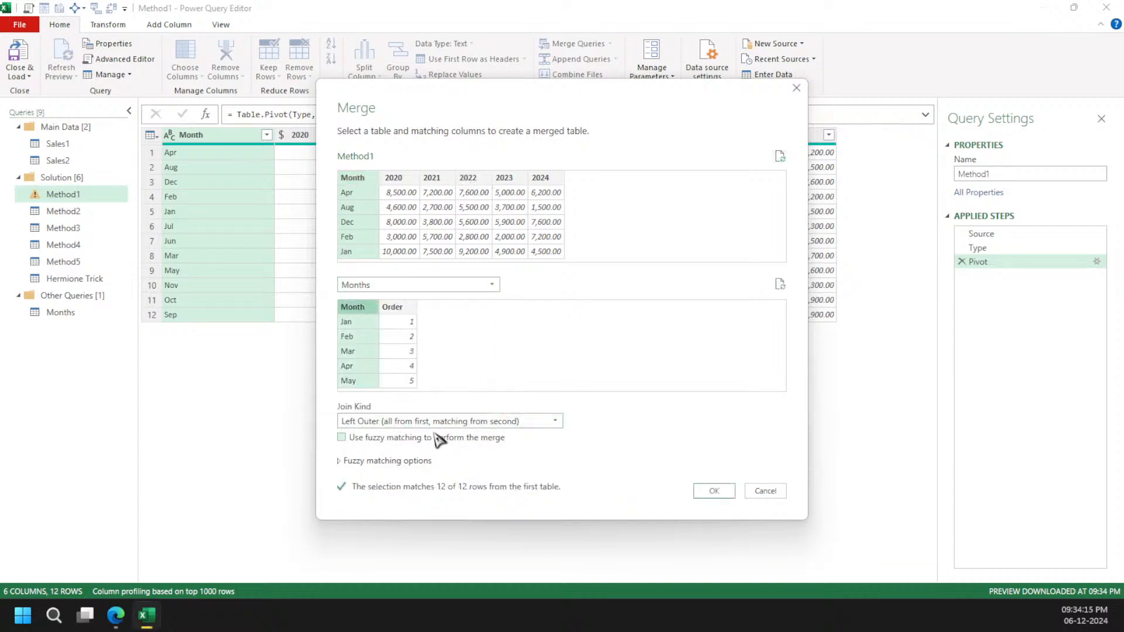
left_click(715, 490)
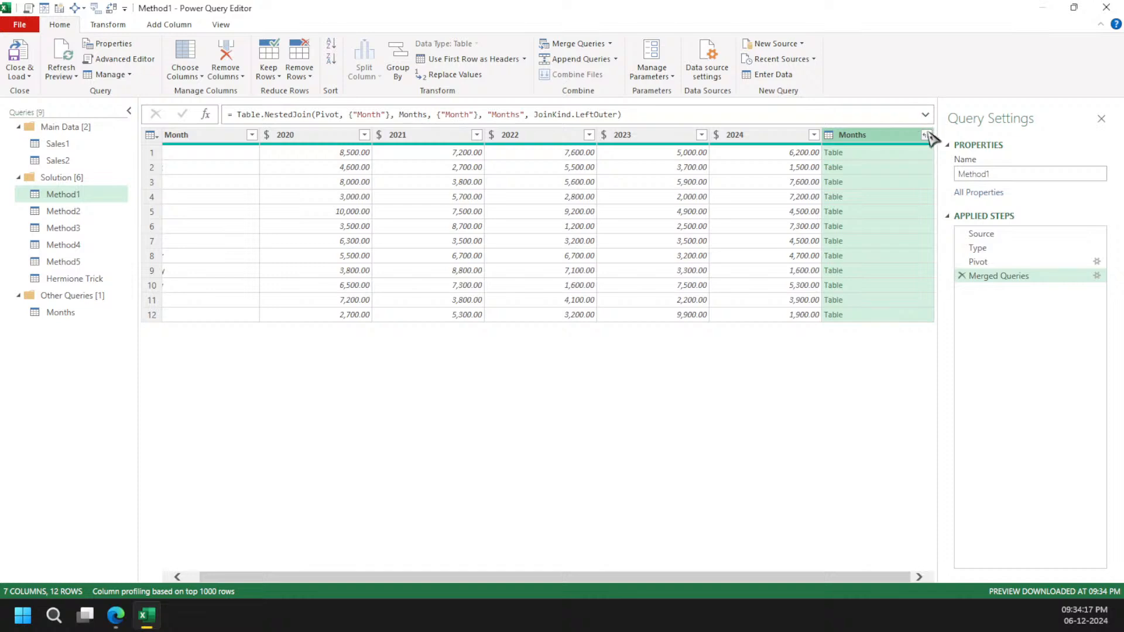
Change the name of the merged column to Join in the Merged Queries step's formula
left_click(926, 135)
left_click(898, 296)
double_click(507, 114)
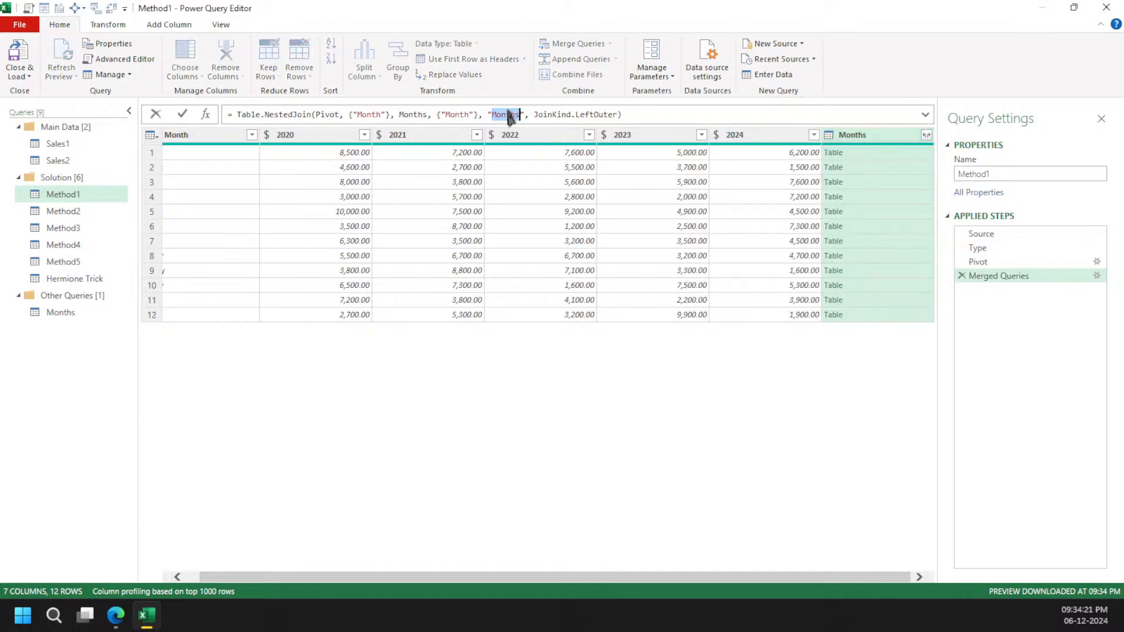
type("Join")
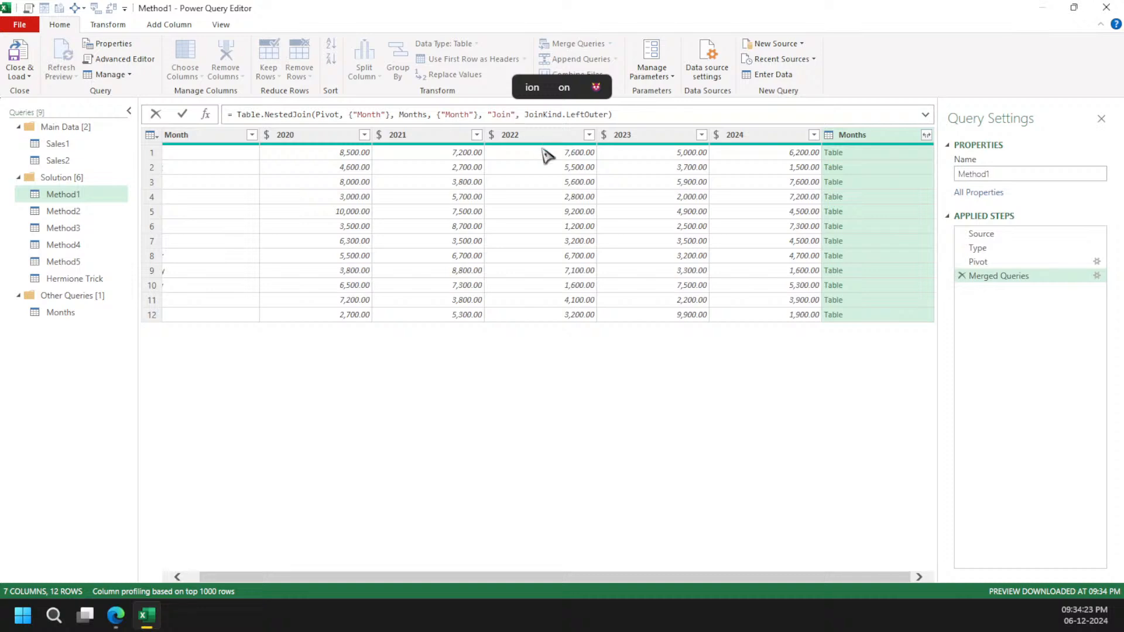
key("Return")
Expand the Join column to only the Order field, without the original column name as prefix
left_click(926, 135)
left_click(713, 268)
left_click(764, 193)
left_click(734, 221)
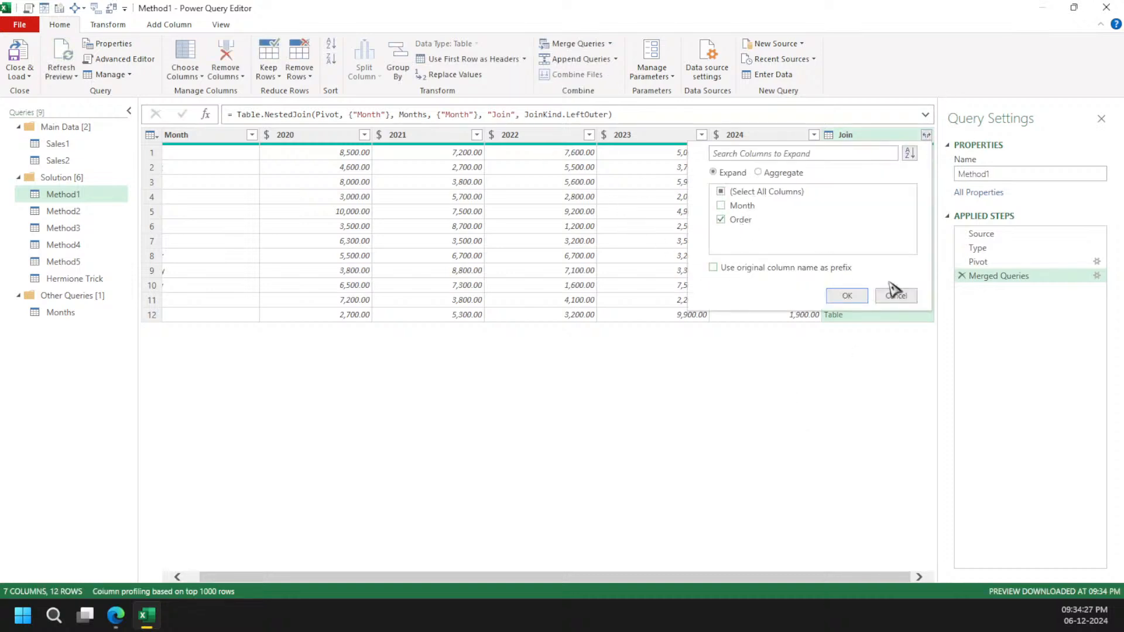
left_click(848, 296)
Sort the Method1 rows by Order ascending and remove the Order column
left_click(926, 136)
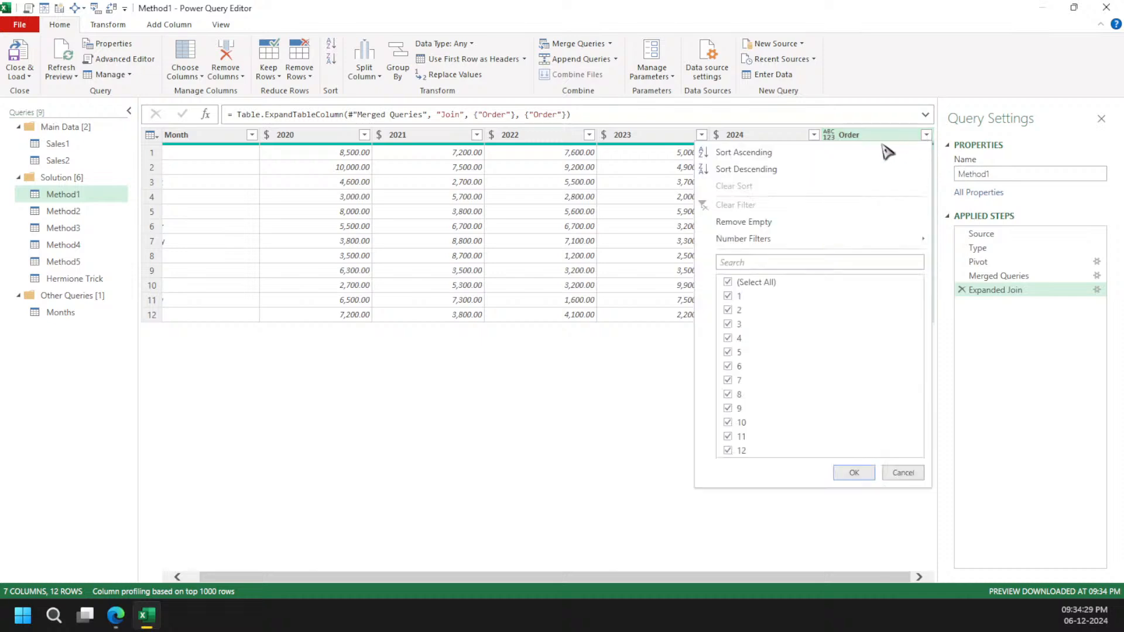
left_click(853, 154)
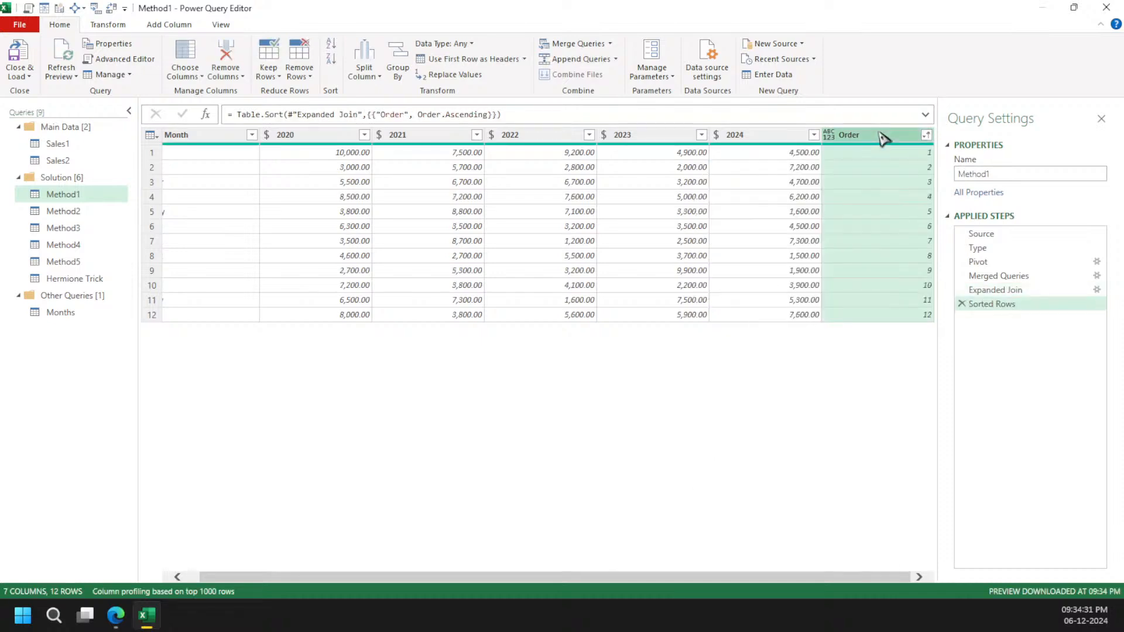
key("Delete")
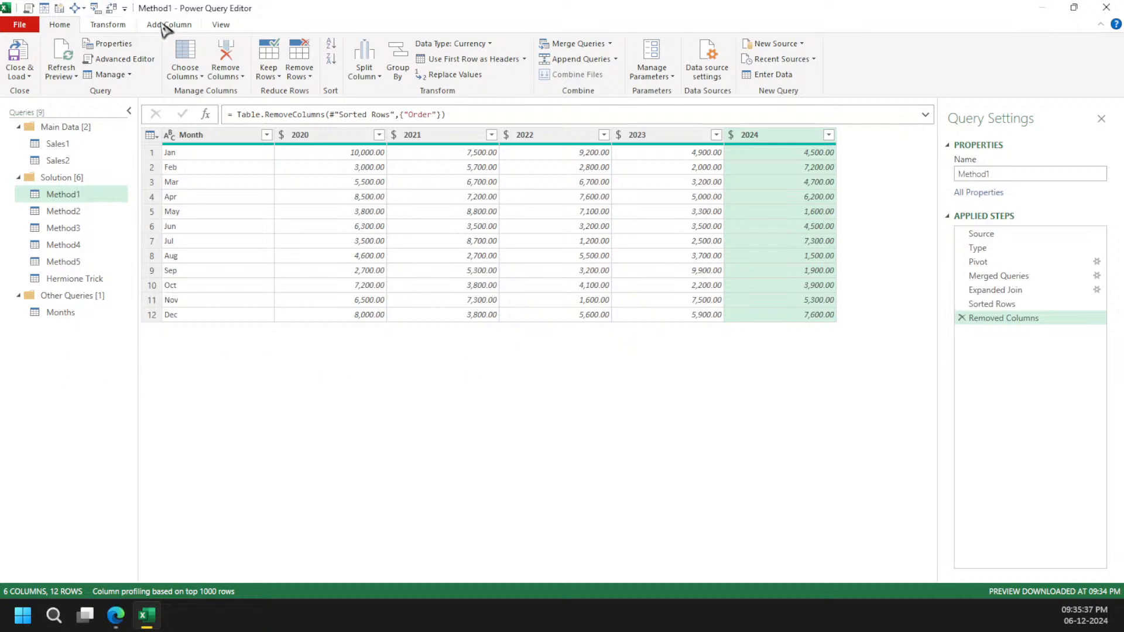
Start a manually entered table, naming its first column Month and the table Months
left_click(794, 78)
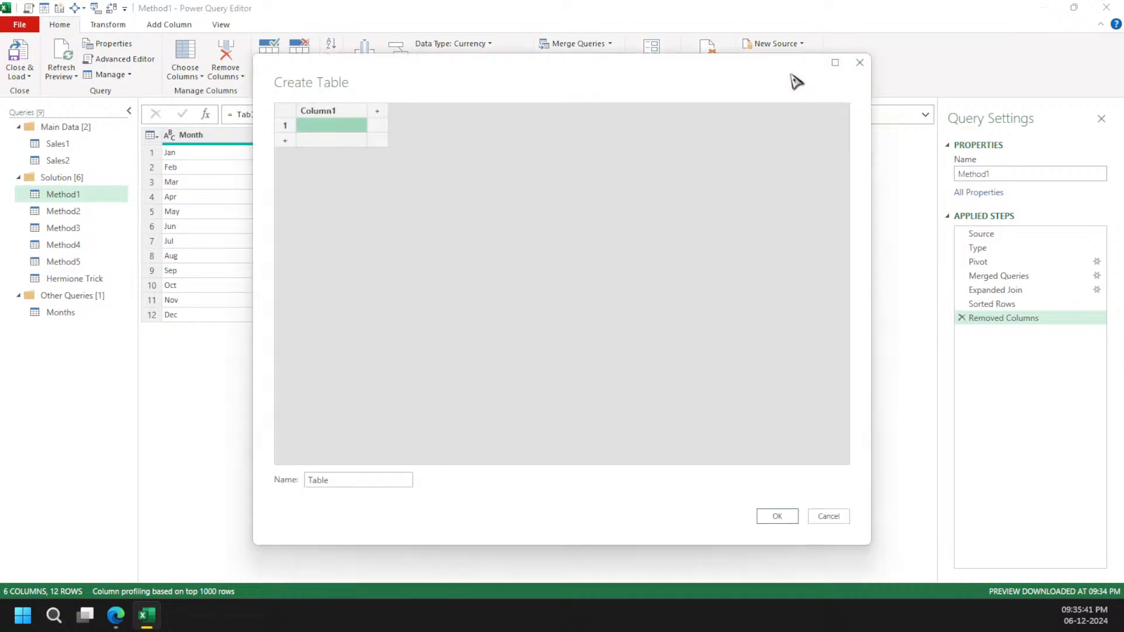
double_click(356, 115)
type("Month")
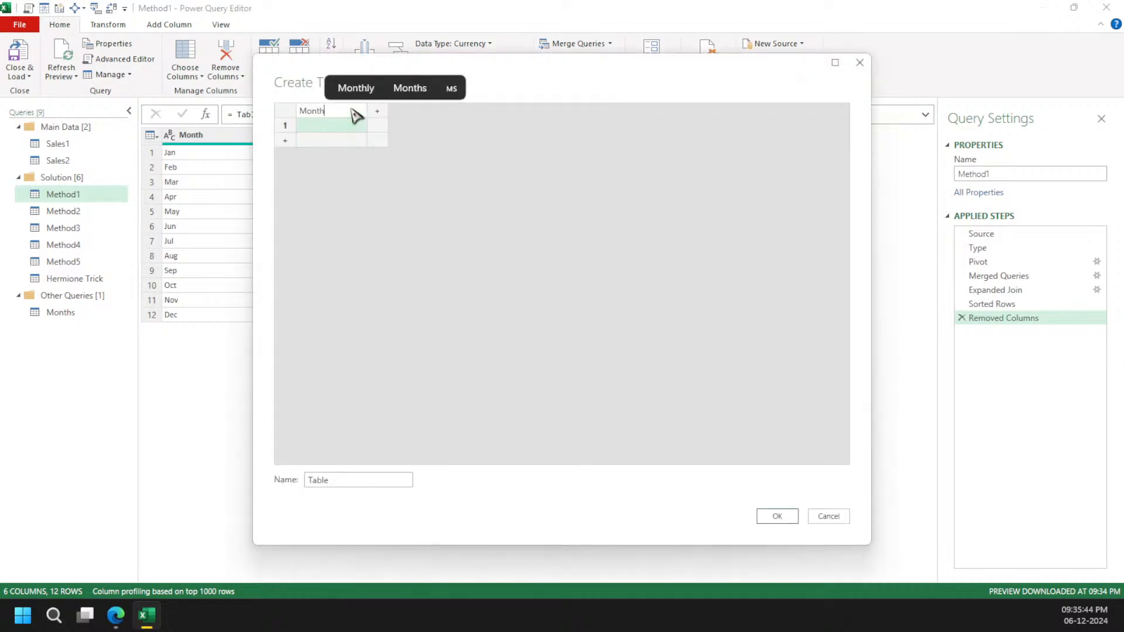
double_click(355, 481)
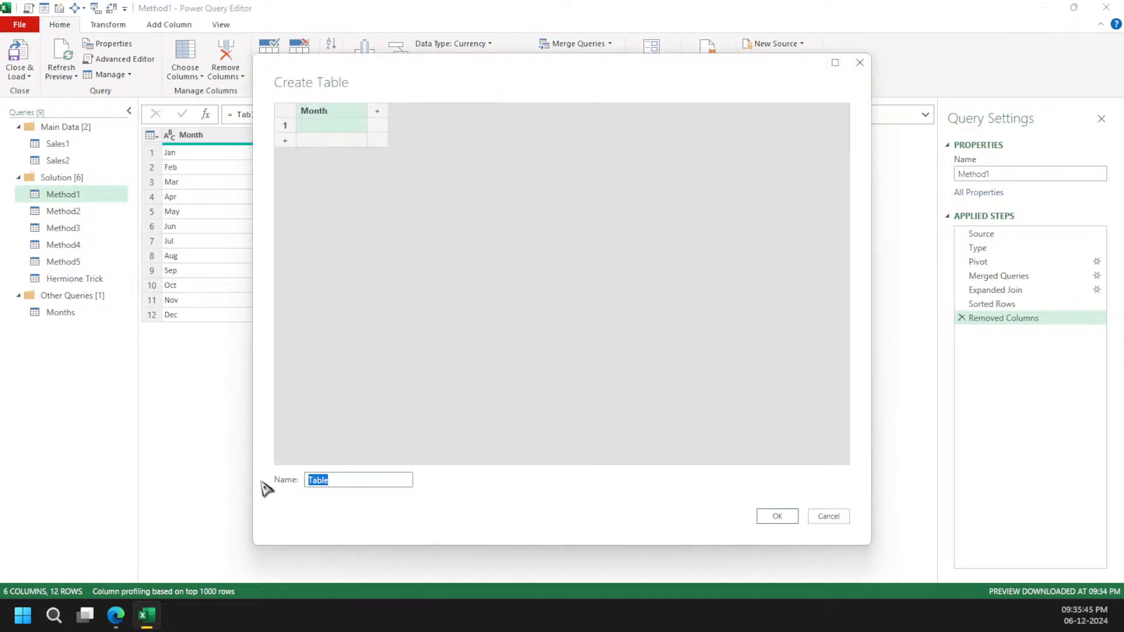
type("Months")
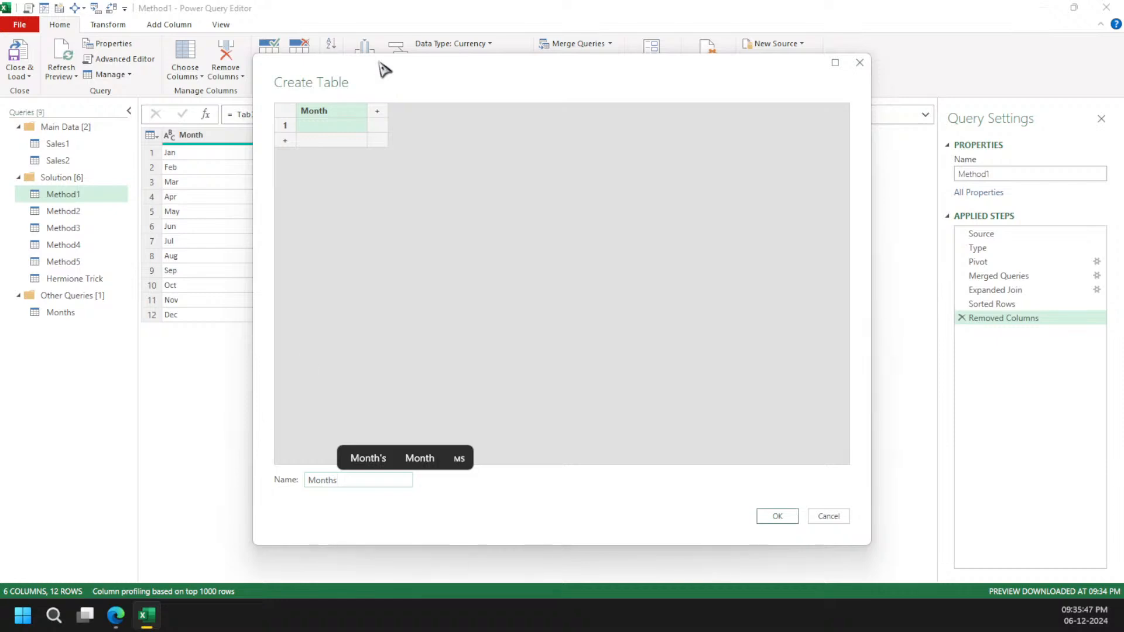
Enter the months Jan through Dec in rows 1 to 12 of the Month column and create the table
left_click(342, 126)
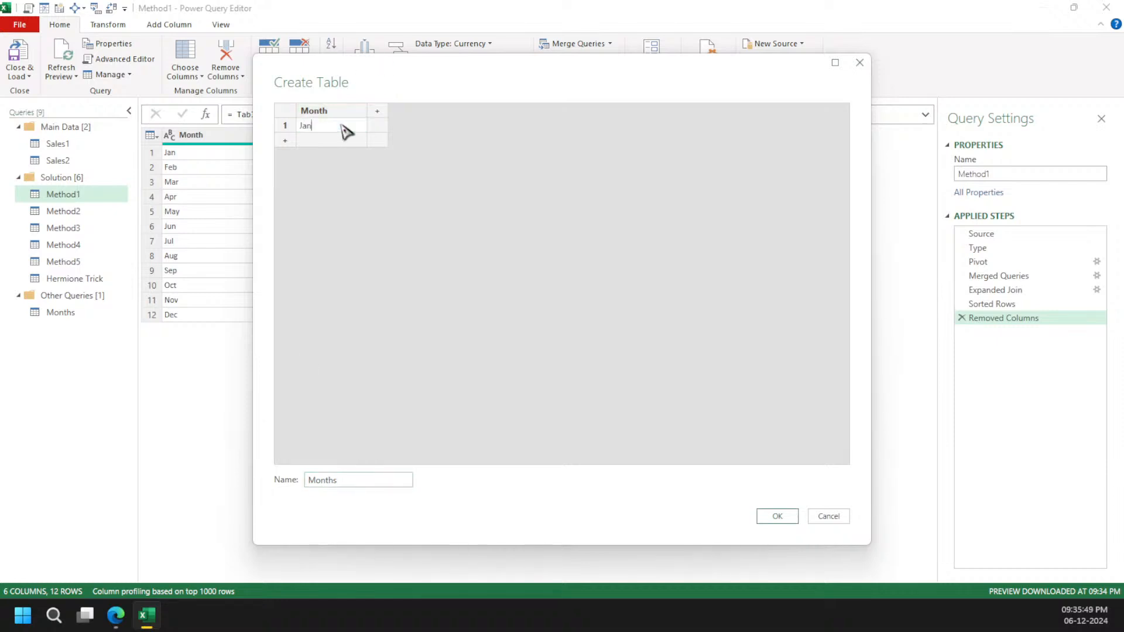
type("Jan")
key("Return")
type("Feb")
key("Return")
type("Mar")
key("Return")
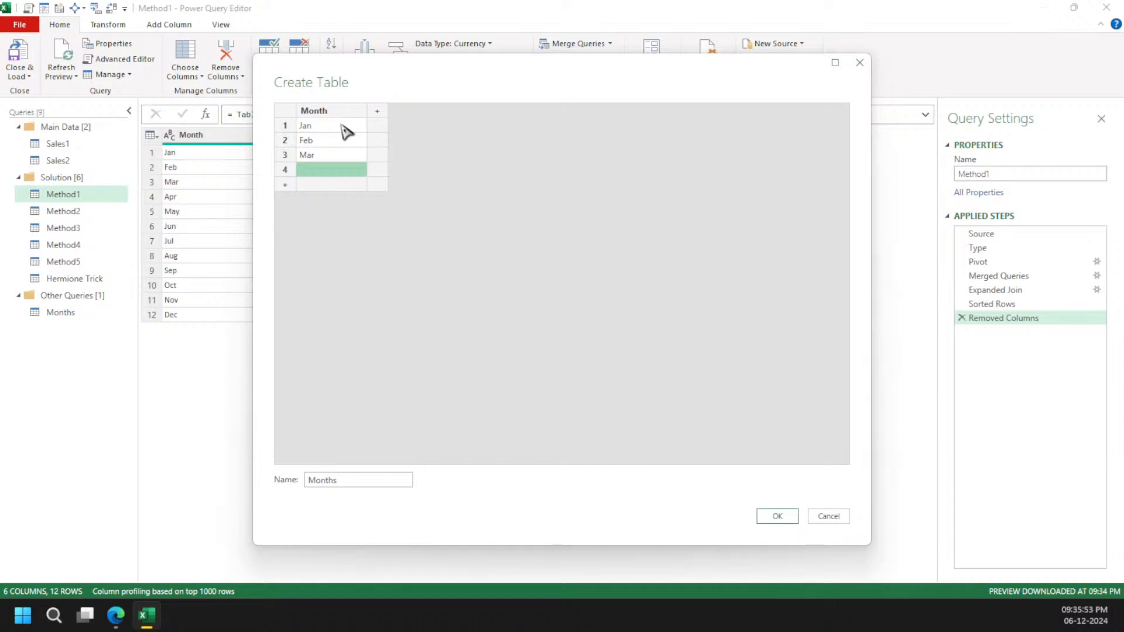
type("Apr")
key("Return")
type("Jun")
key("BackSpace")
key("BackSpace")
key("BackSpace")
type("May")
key("Return")
type("Jun")
key("Return")
type("Jul")
key("Return")
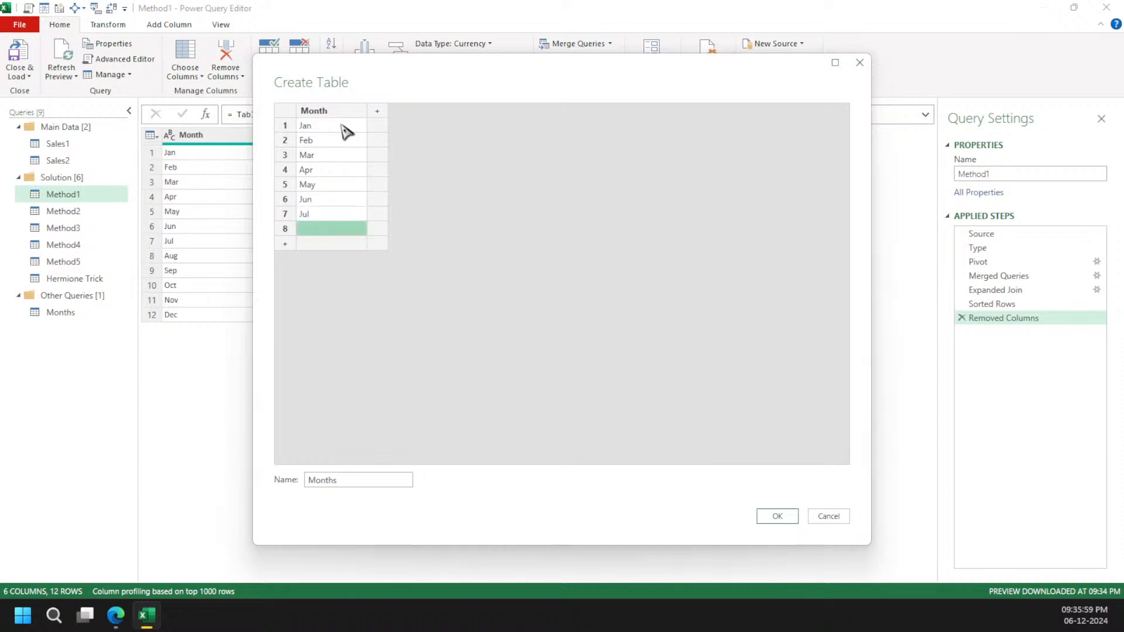
type("Aug")
key("Return")
type("Sep")
key("Return")
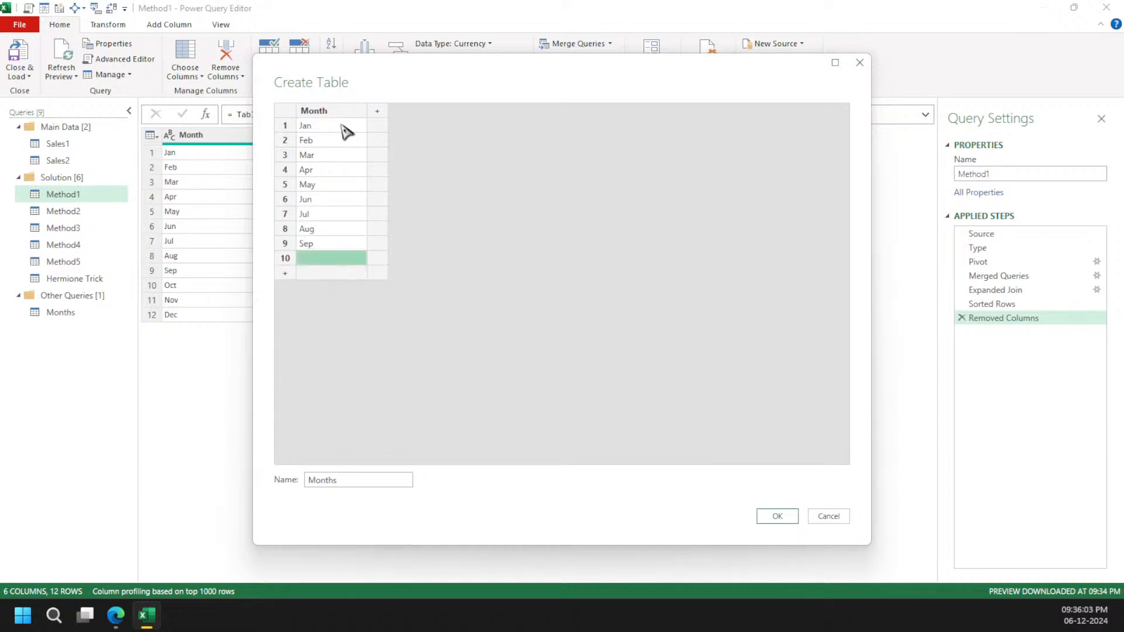
type("N")
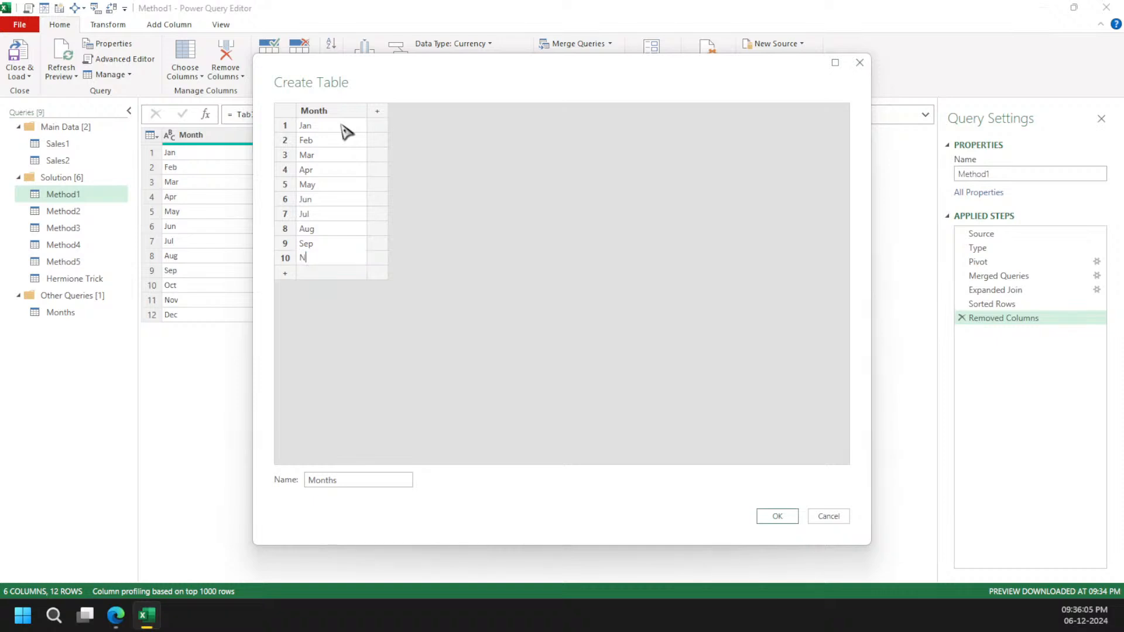
type("oOct")
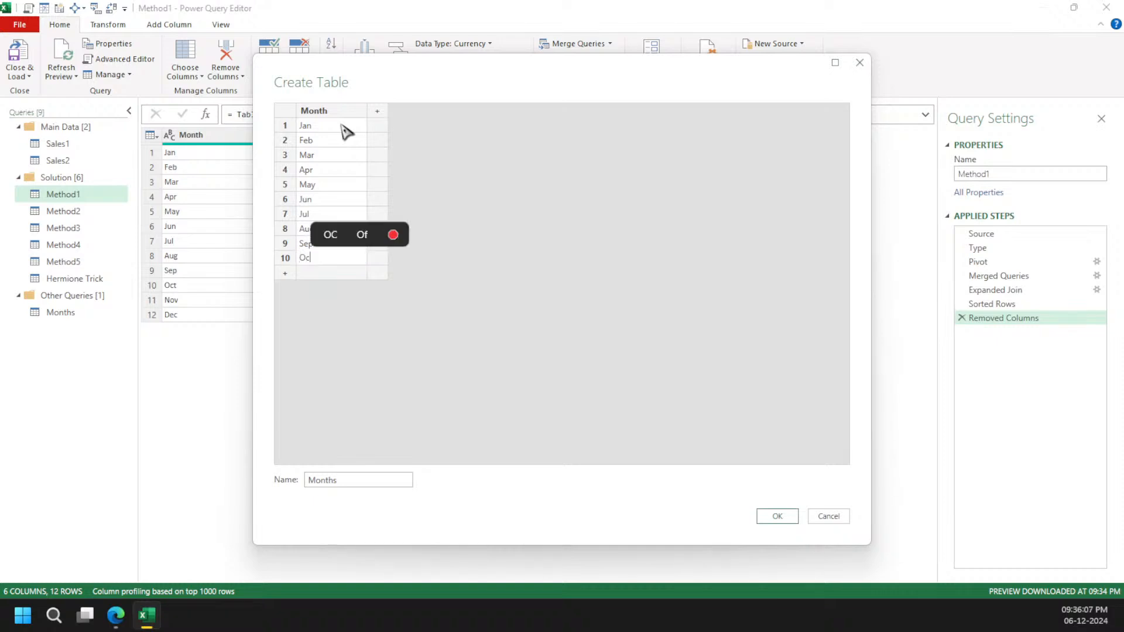
key("Return")
type("Nov")
key("Return")
type("Dec")
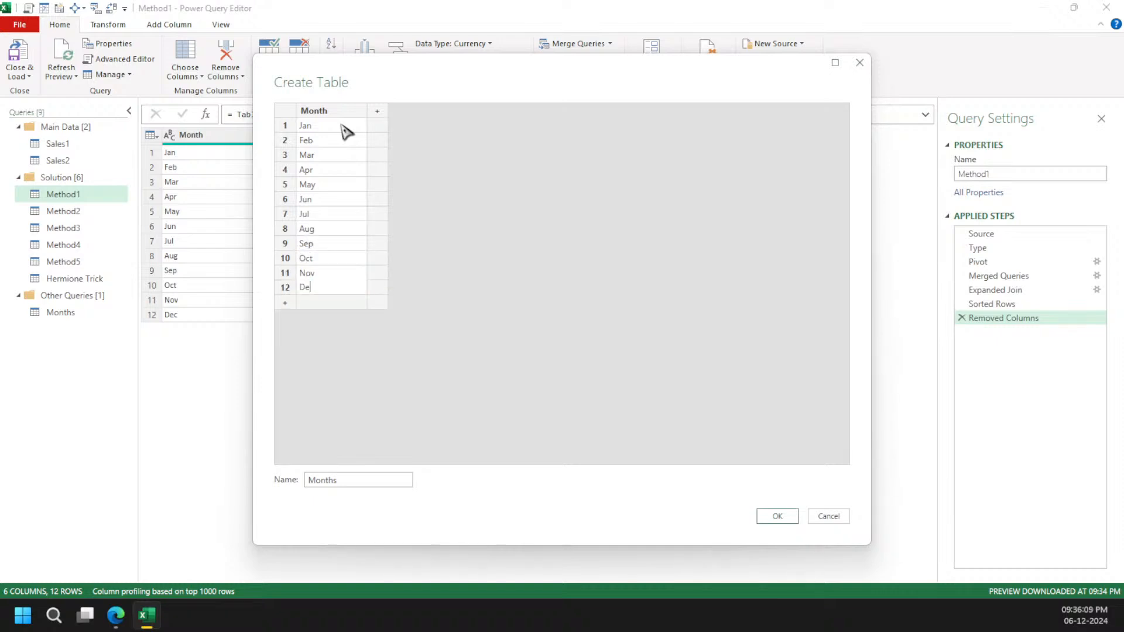
left_click(777, 517)
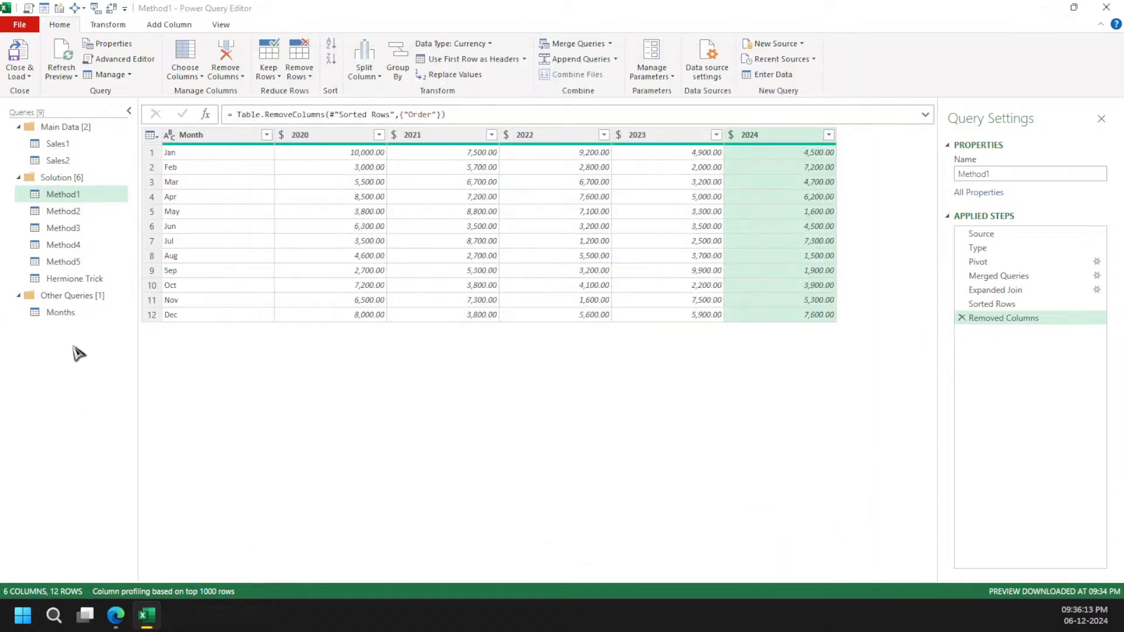
Rename the Months query that comes from the workbook table as Months1
left_click_drag(96, 301, 95, 344)
double_click(96, 316)
key("End")
type("1")
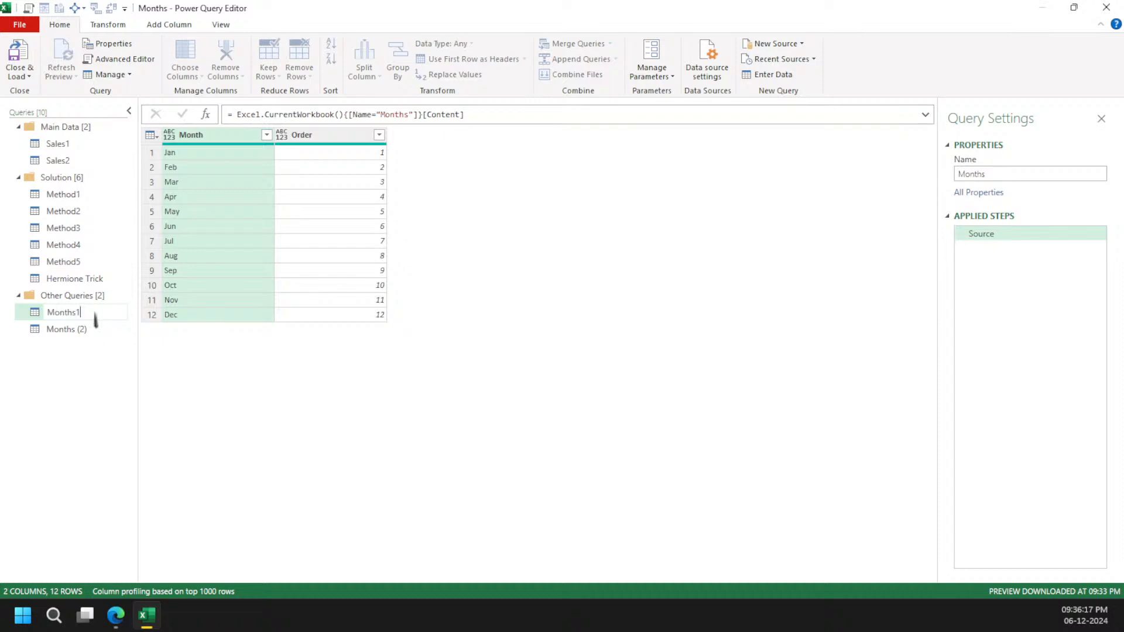
key("Return")
Rename the Months (2) query as Months2 and add an index column starting from 0 to it
double_click(100, 330)
key("End")
key("BackSpace")
key("BackSpace")
type("2")
key("Return")
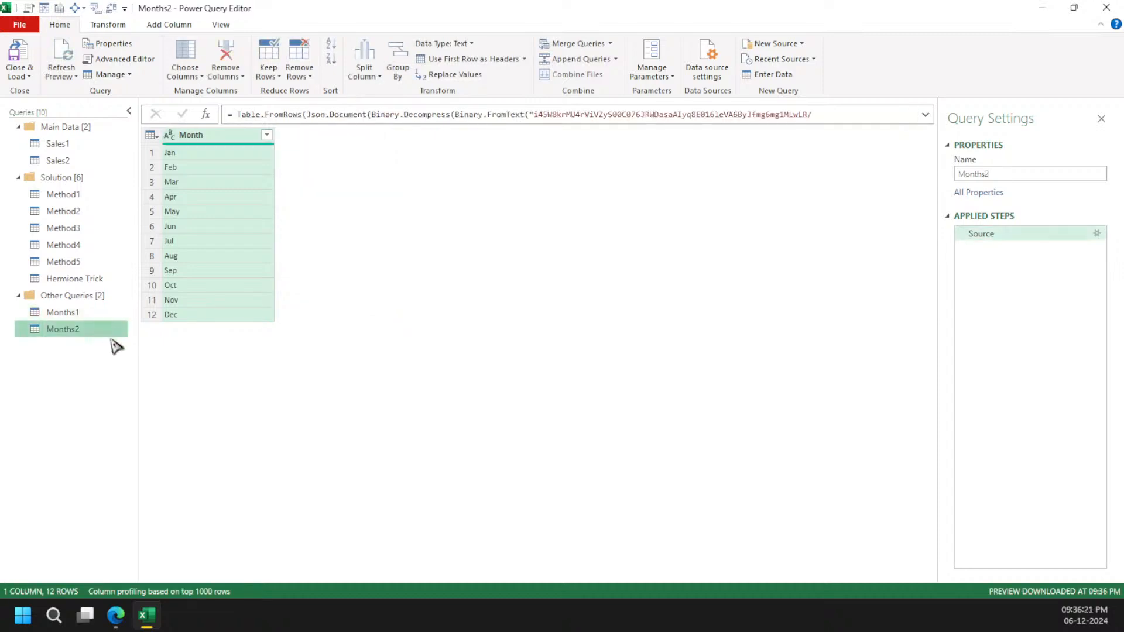
left_click(168, 24)
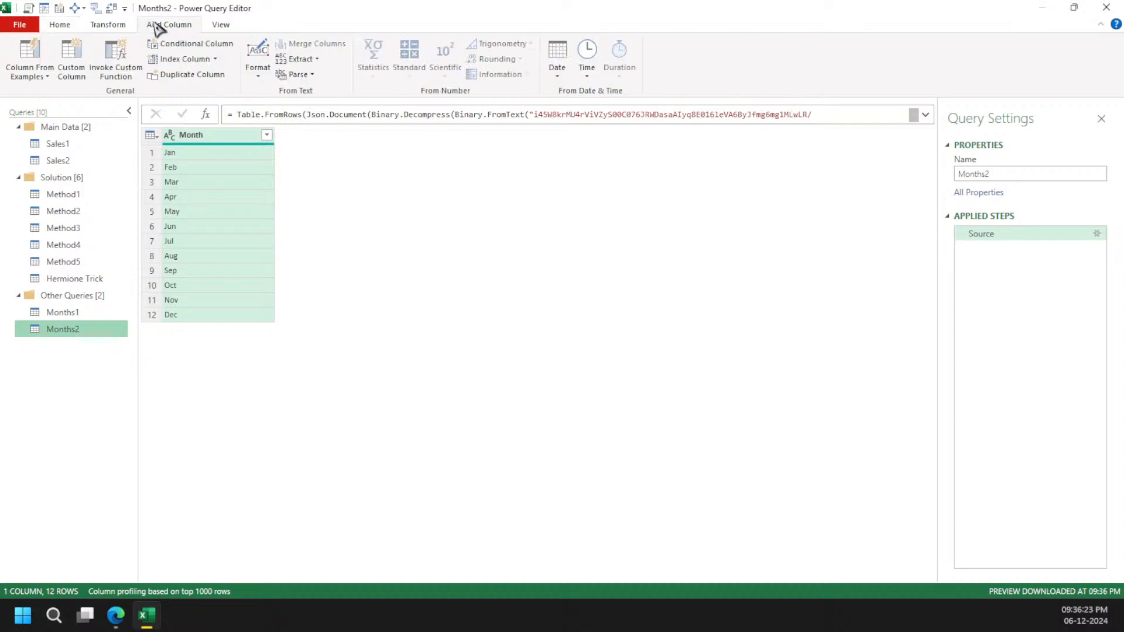
left_click(186, 59)
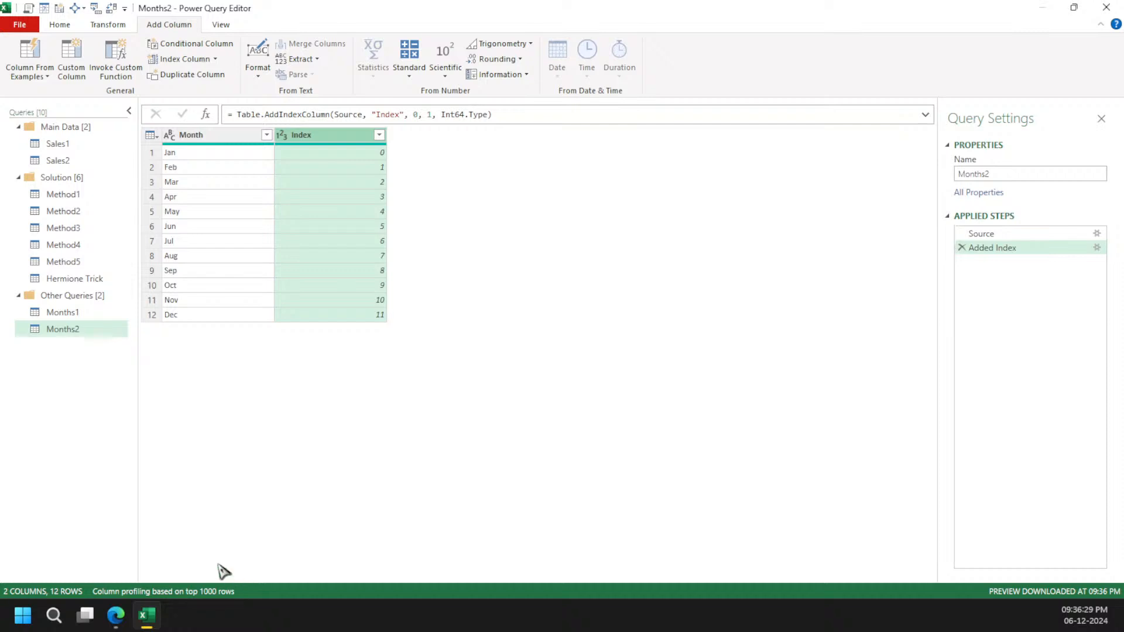
Merge the Method2 query with Months2, matching on the Month columns with a Left Outer join
left_click(92, 211)
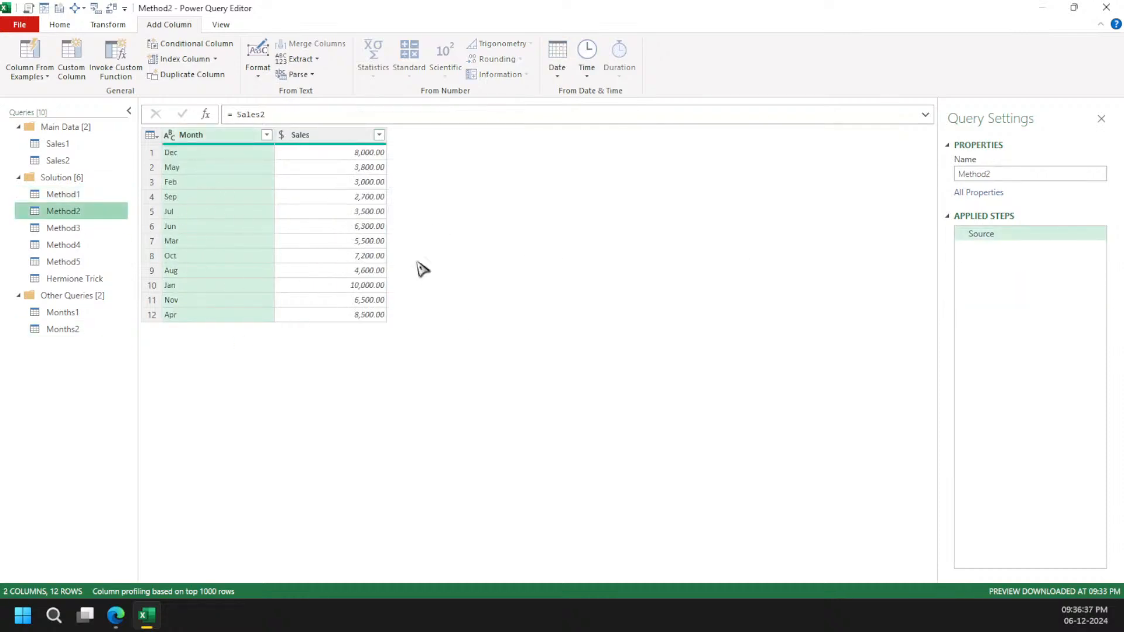
left_click(63, 25)
left_click(572, 45)
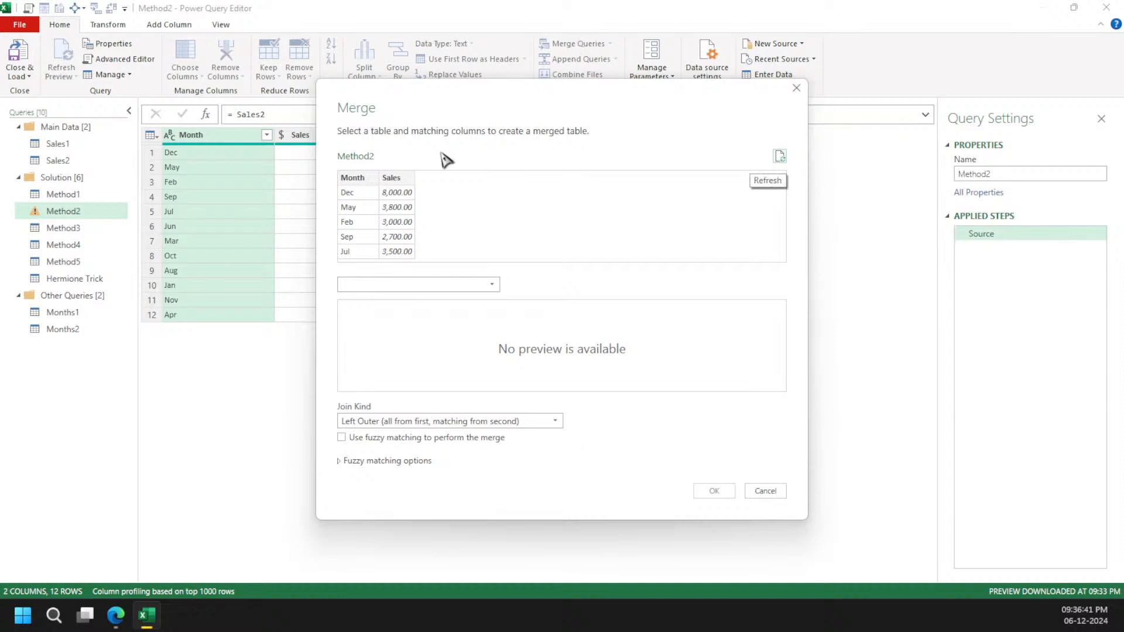
left_click(402, 284)
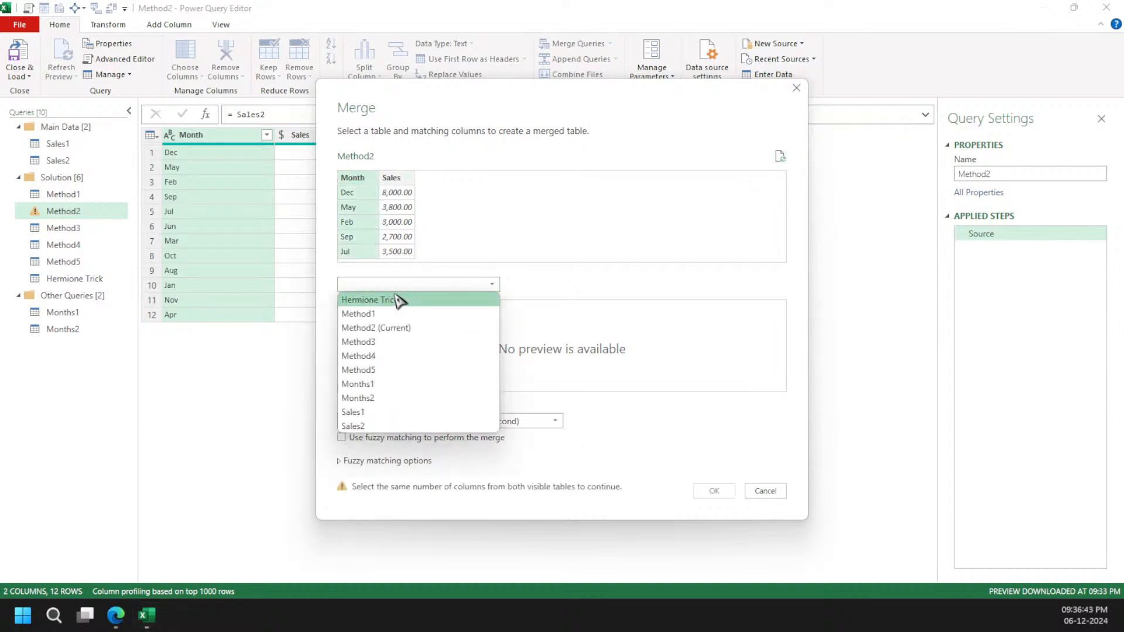
left_click(383, 398)
left_click(363, 308)
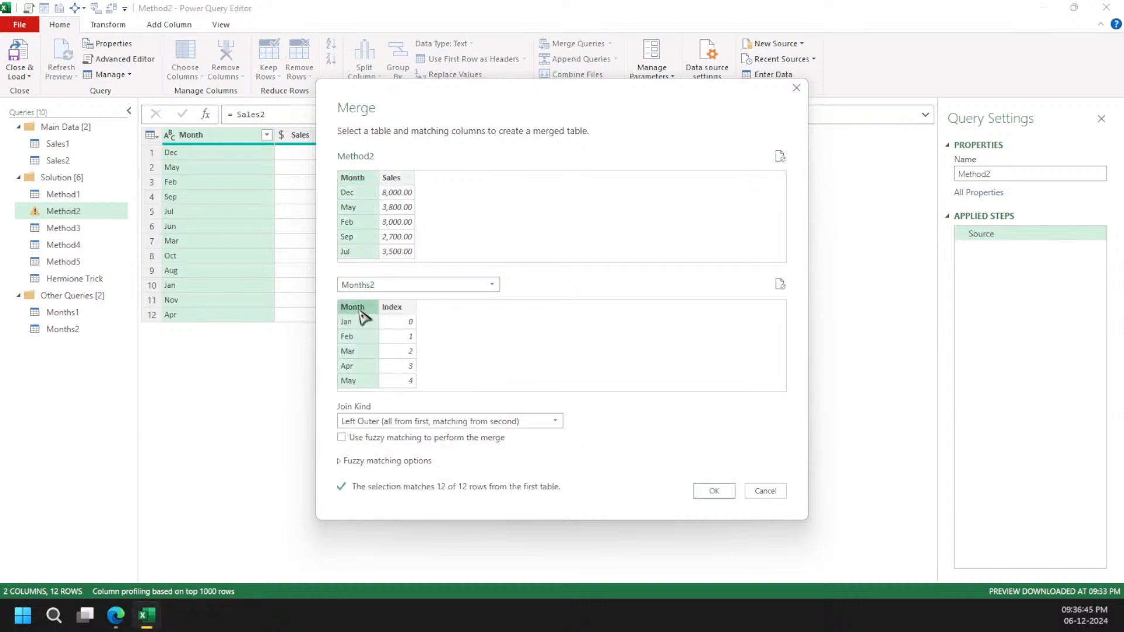
left_click(718, 492)
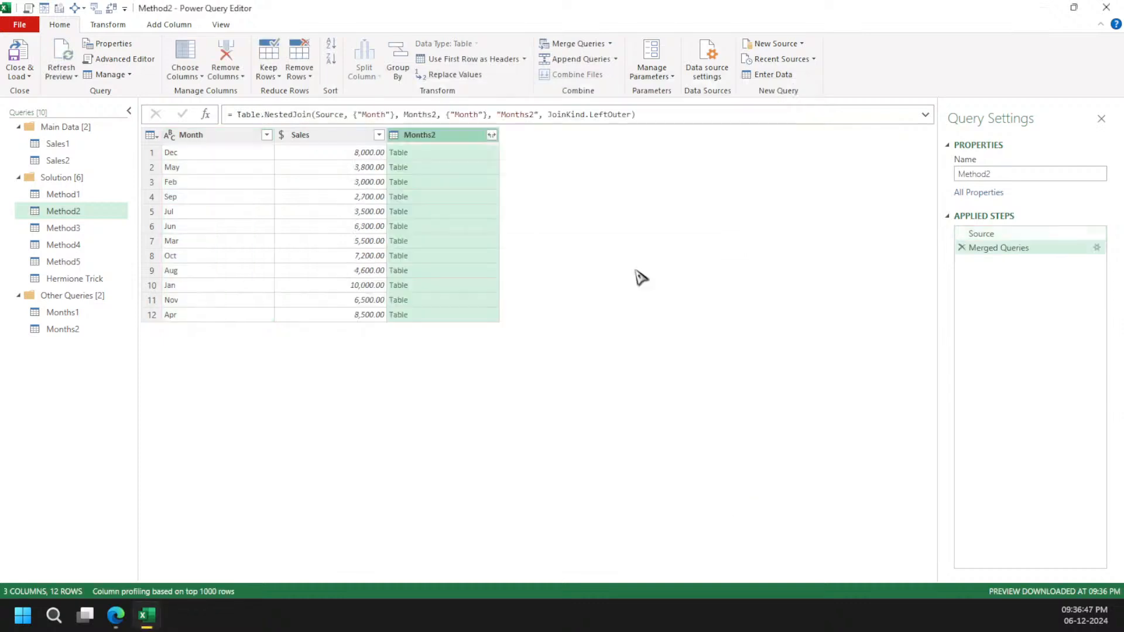
Expand only the Index field from the merged Months2 column, without the original column name as prefix
left_click(519, 114)
left_click(491, 135)
left_click(491, 136)
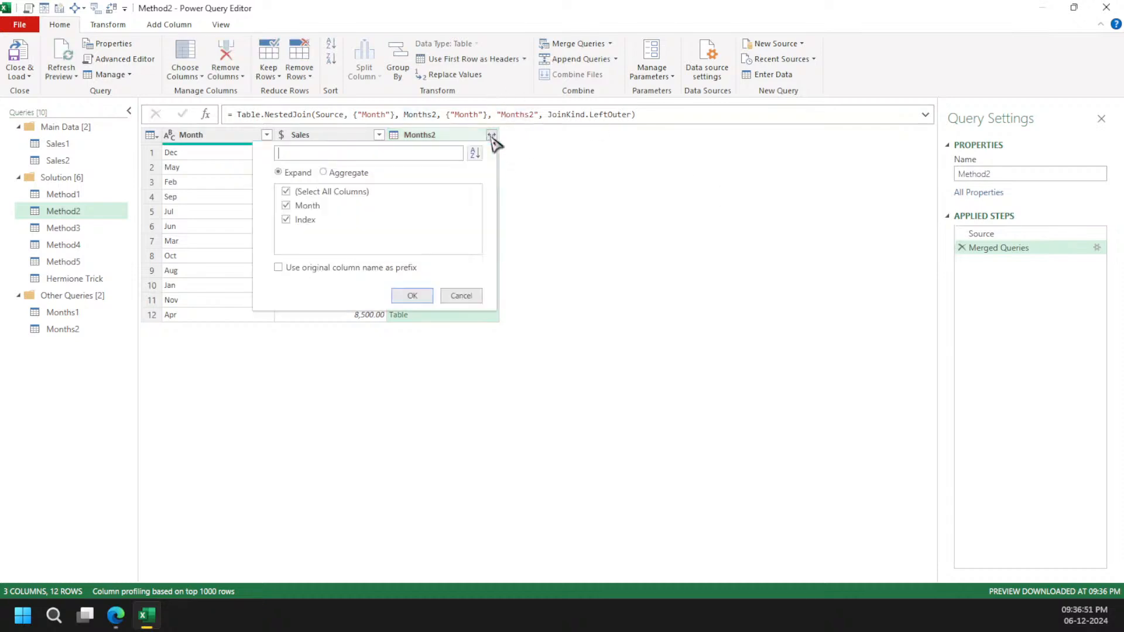
left_click(330, 192)
left_click(307, 205)
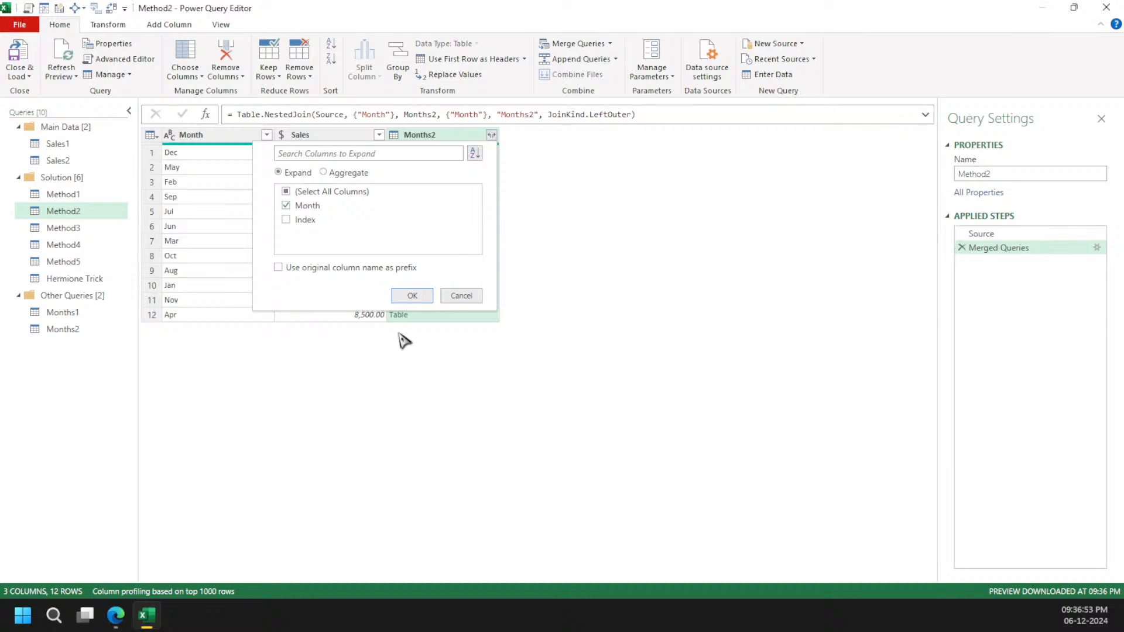
left_click(286, 220)
left_click(412, 296)
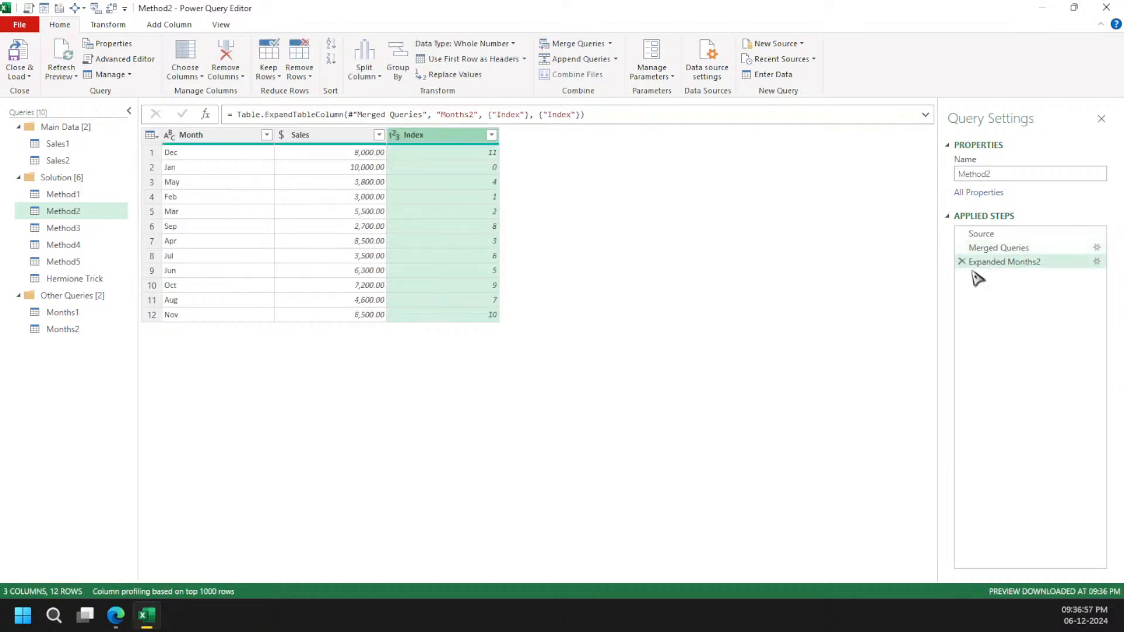
Sort the Method2 rows by Index in ascending order and remove the Index column
left_click(491, 135)
left_click(471, 150)
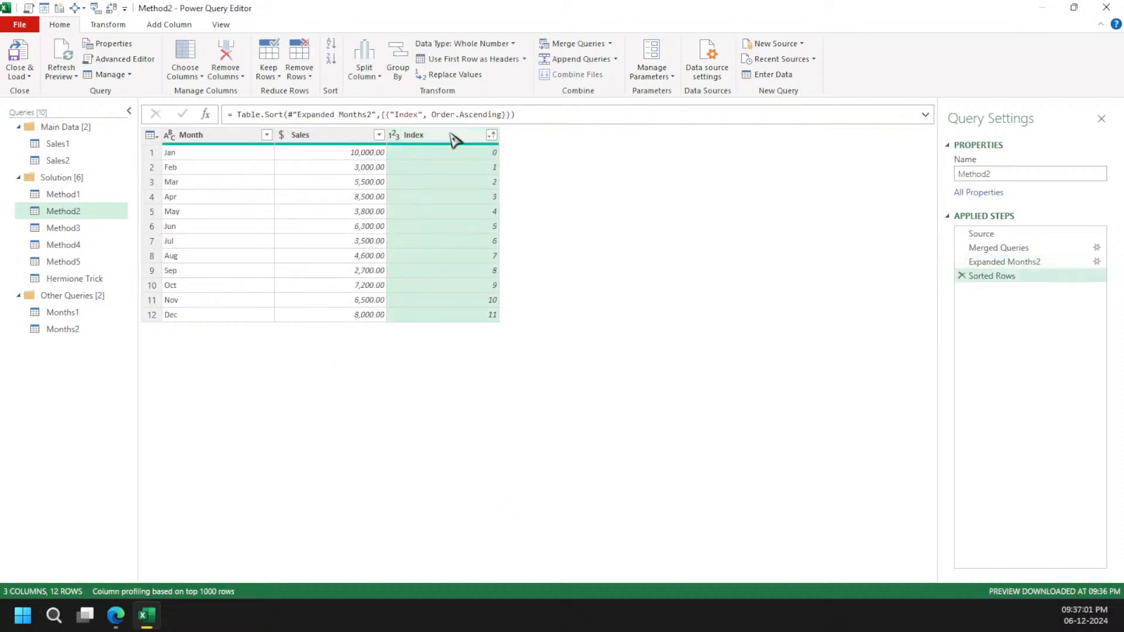
key("Delete")
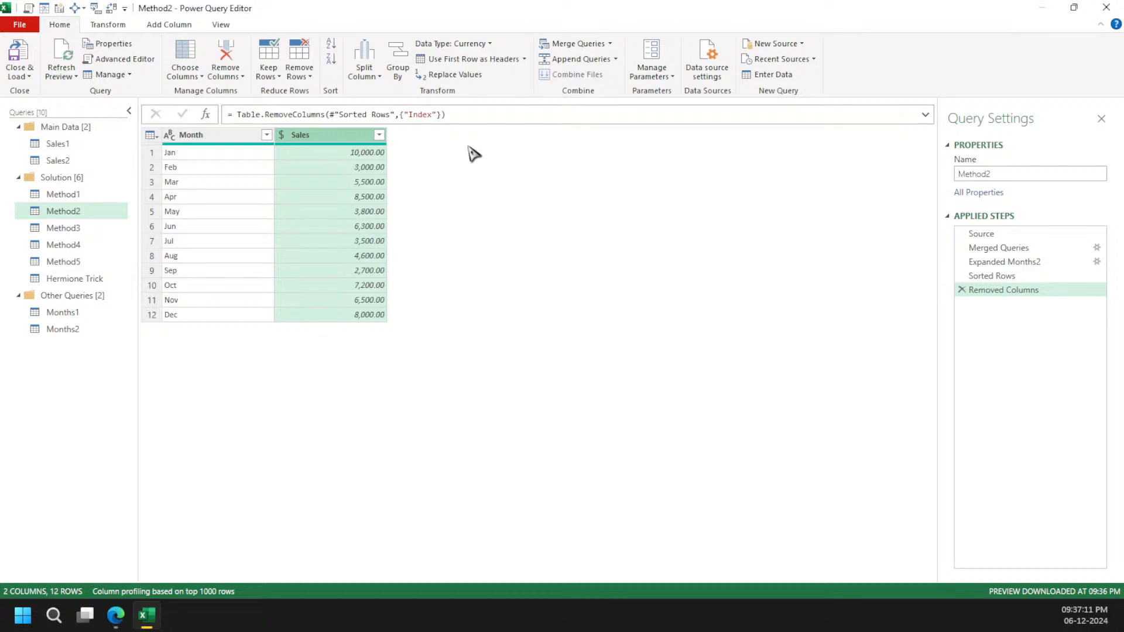
Examine the full M code of the Months2 query in the Advanced Editor, leaving it unedited
left_click(98, 329)
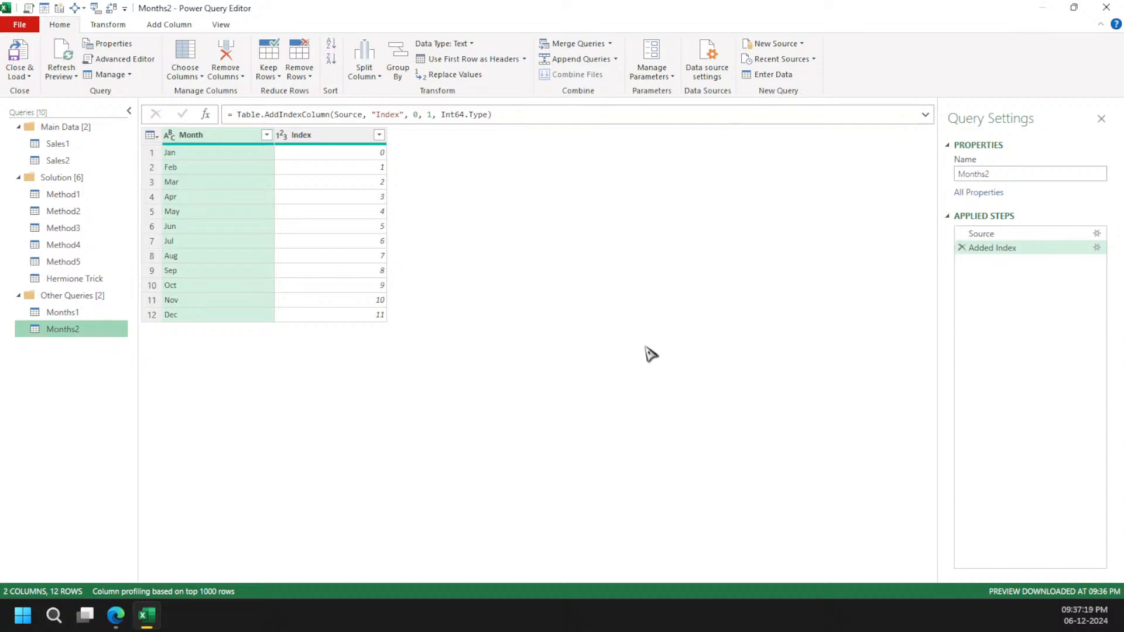
key("alt+h")
key("a")
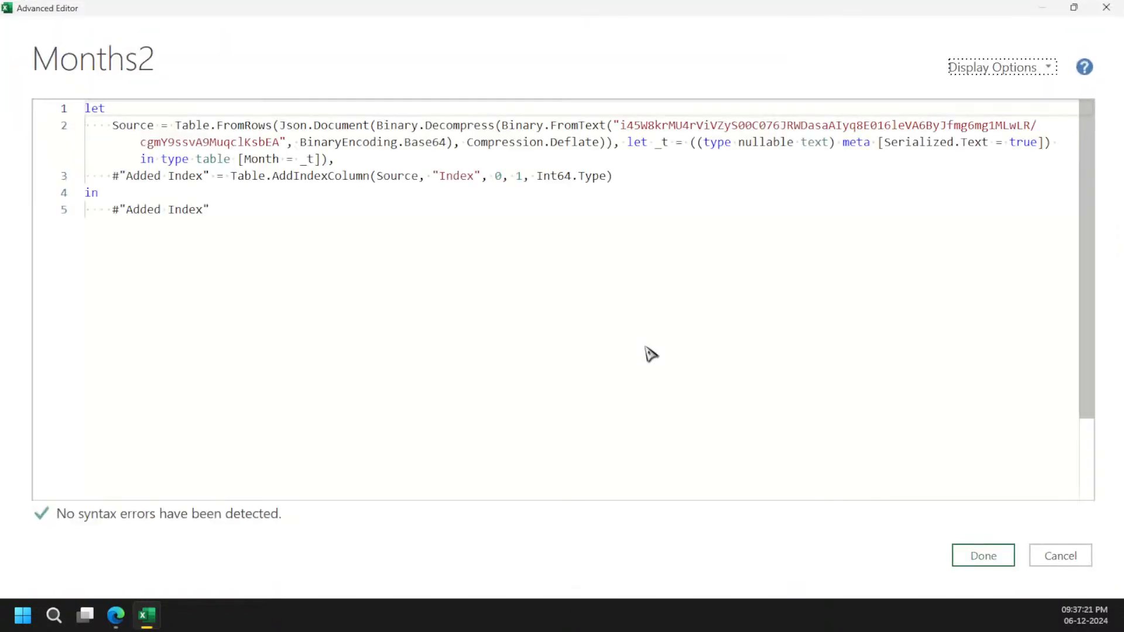
left_click_drag(1011, 331, 70, 111)
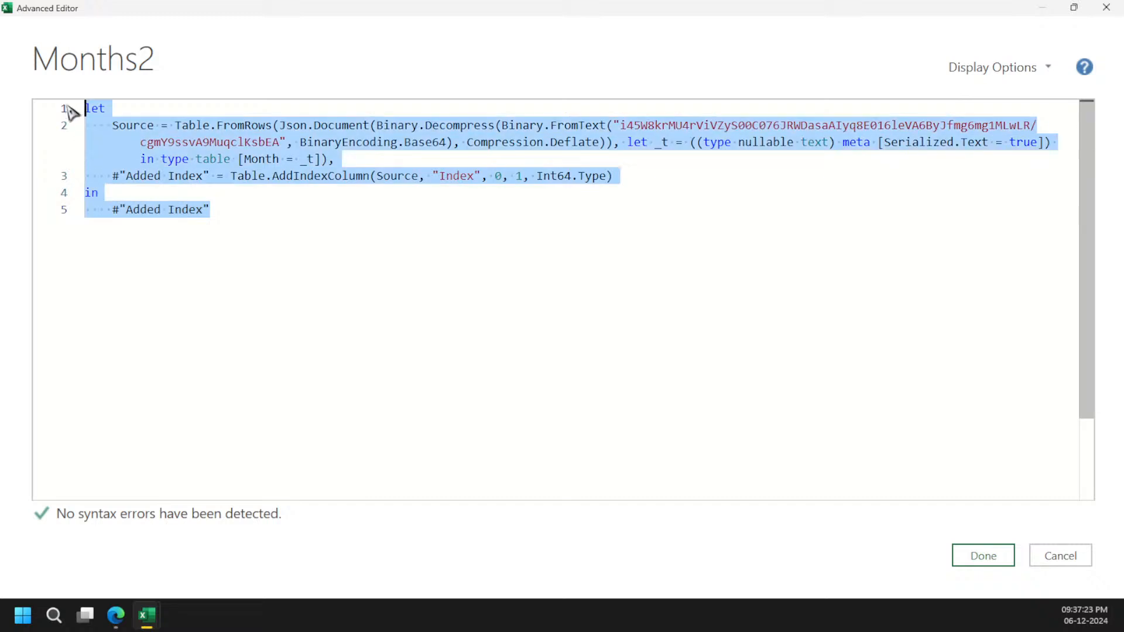
left_click(281, 213)
left_click_drag(281, 213, 97, 108)
left_click(1107, 7)
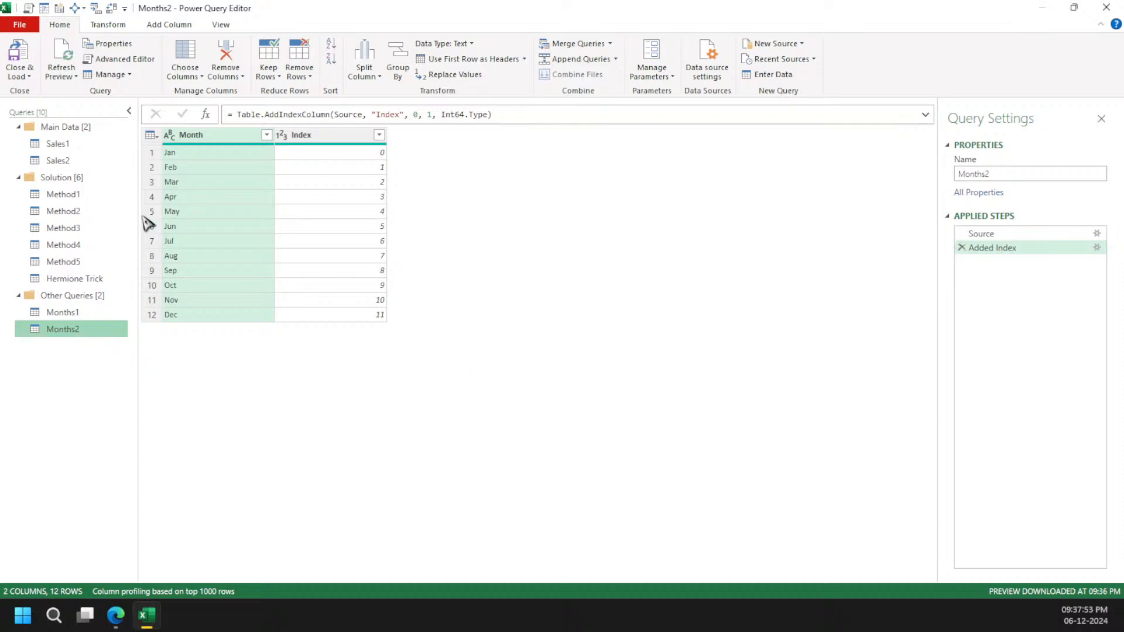
Duplicate the Month column in the Method3 query
left_click(84, 230)
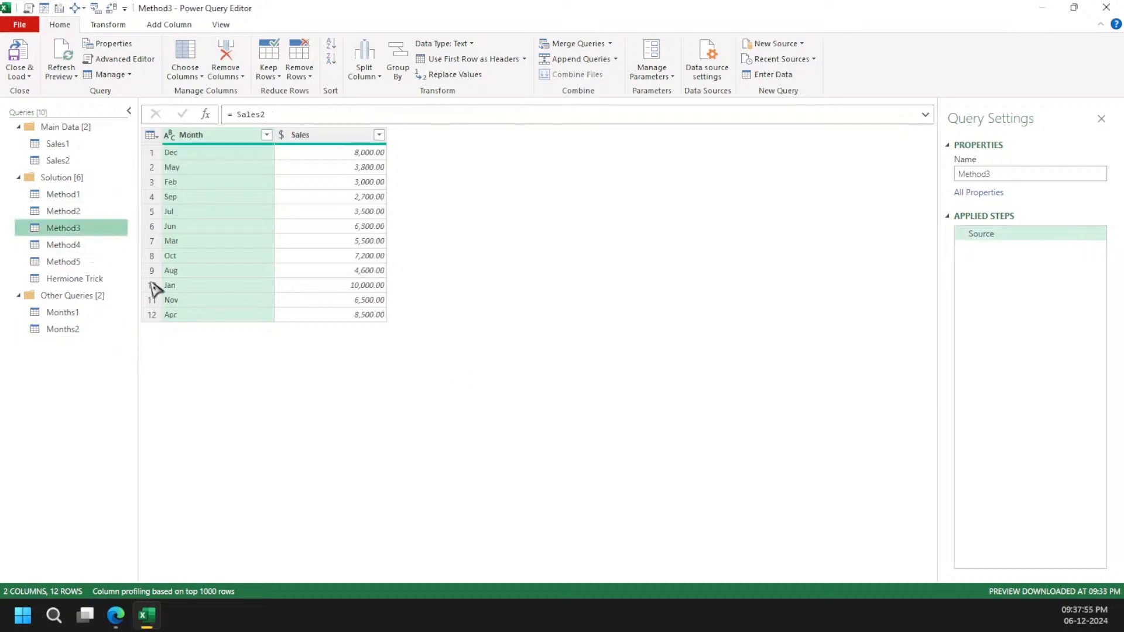
right_click(258, 144)
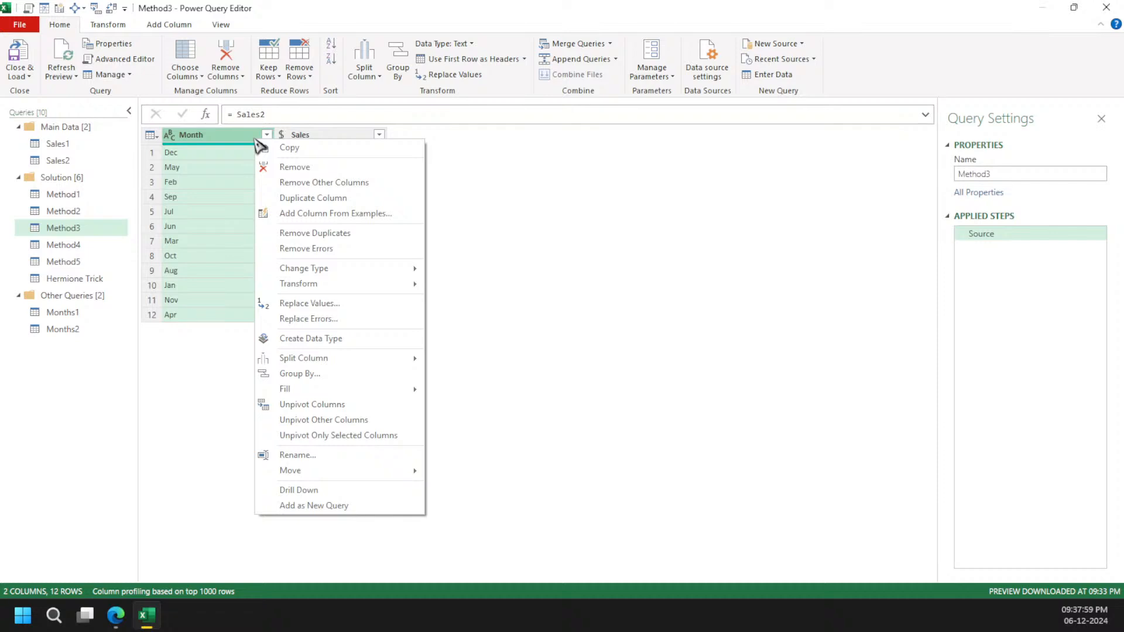
left_click(328, 198)
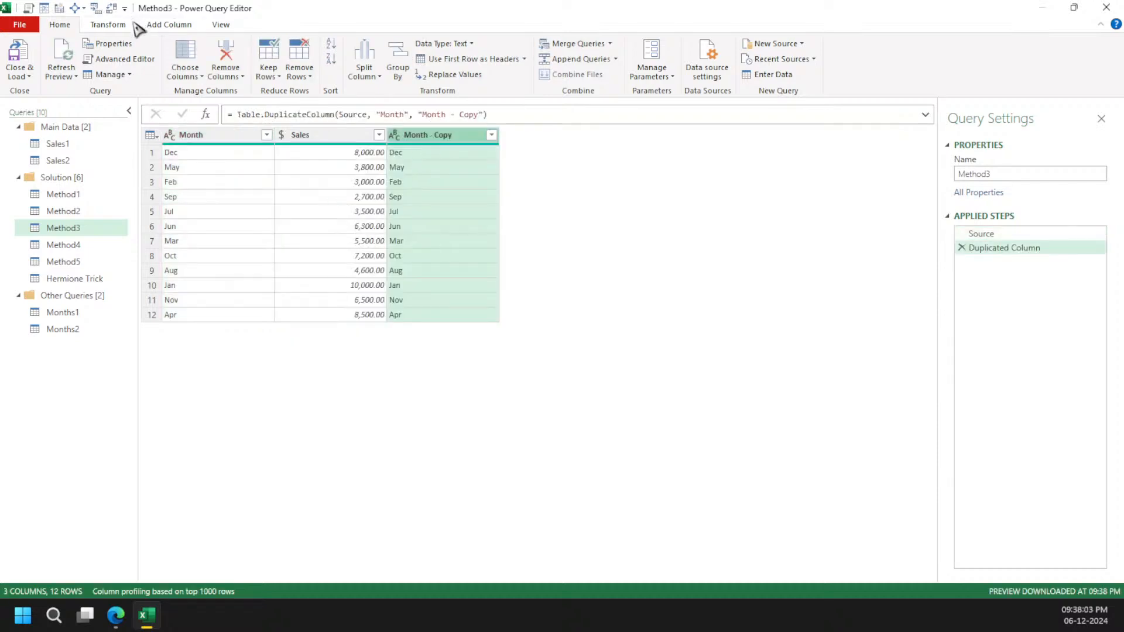
Try converting the Month - Copy column to Date/Time, inspect the Sep row's result, and remove the type change
left_click(394, 136)
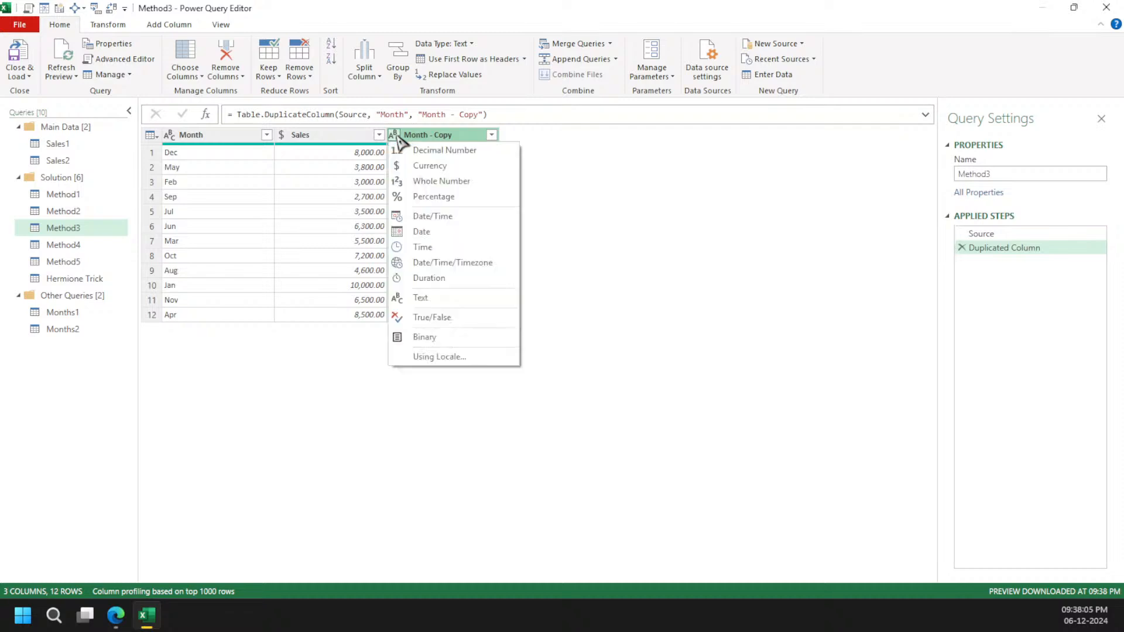
left_click(469, 217)
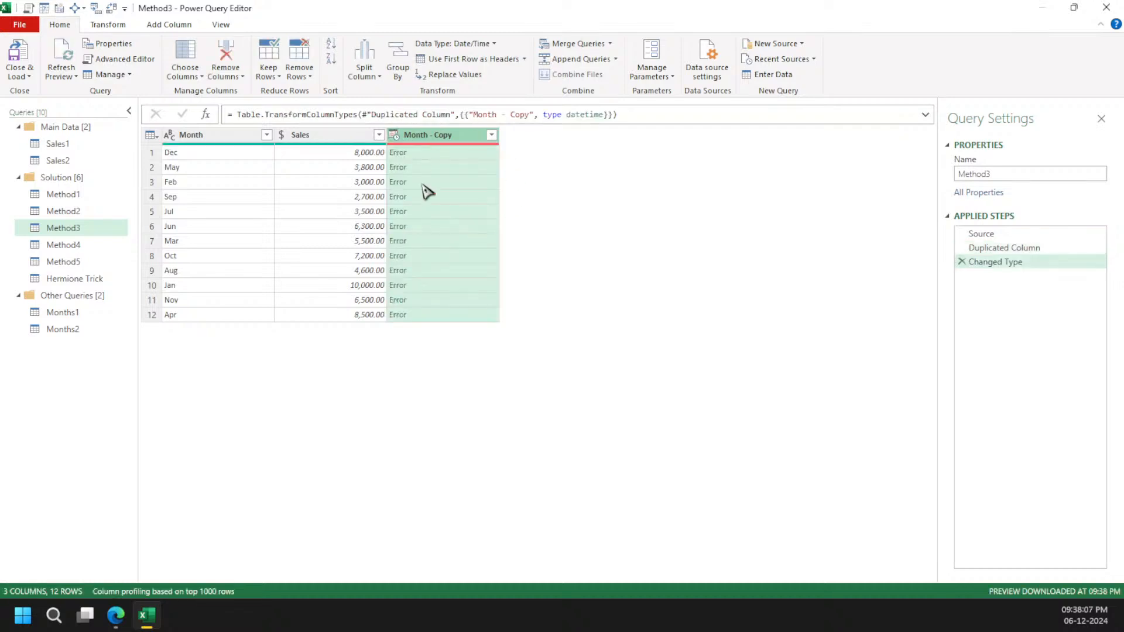
left_click(472, 199)
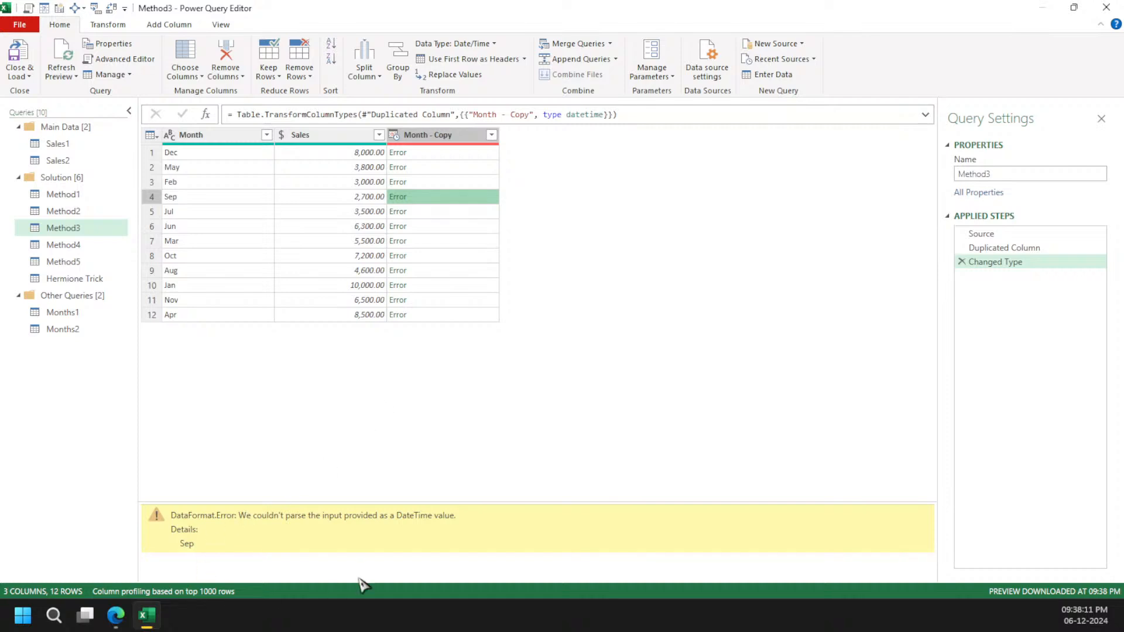
left_click_drag(277, 517, 435, 516)
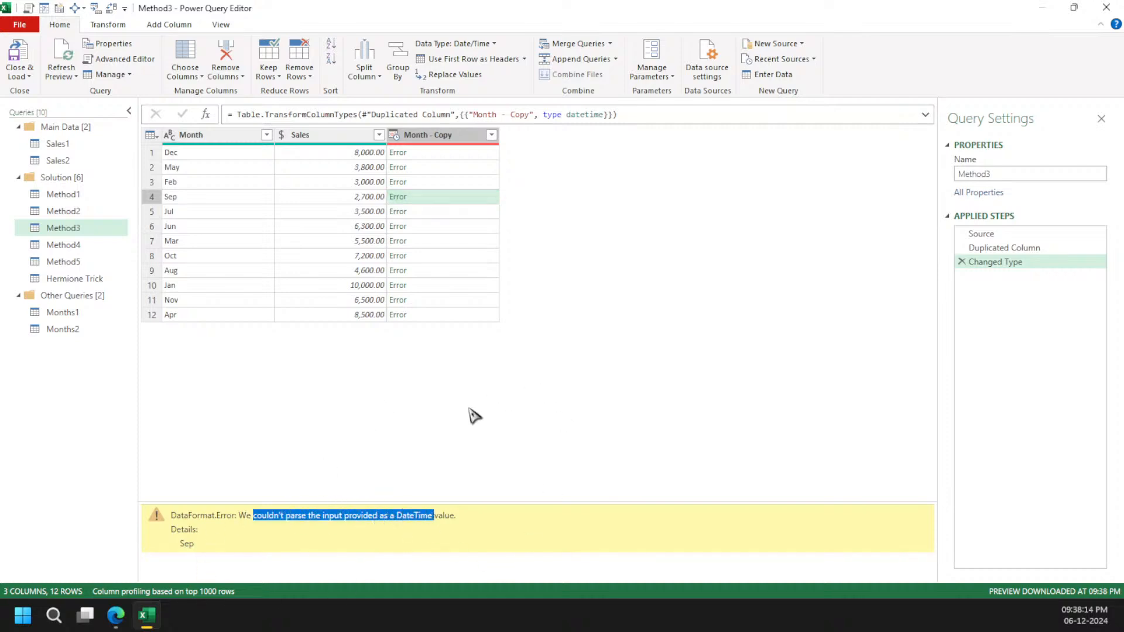
left_click(961, 261)
Add the suffix 1 to every value in the Month - Copy column
left_click(467, 135)
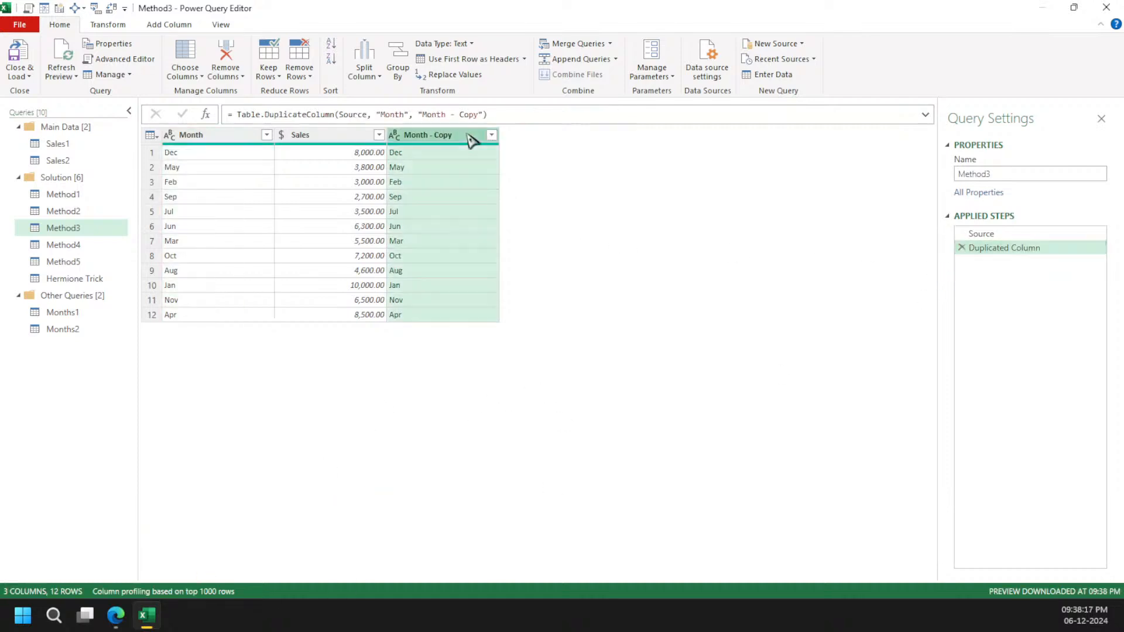
left_click(118, 25)
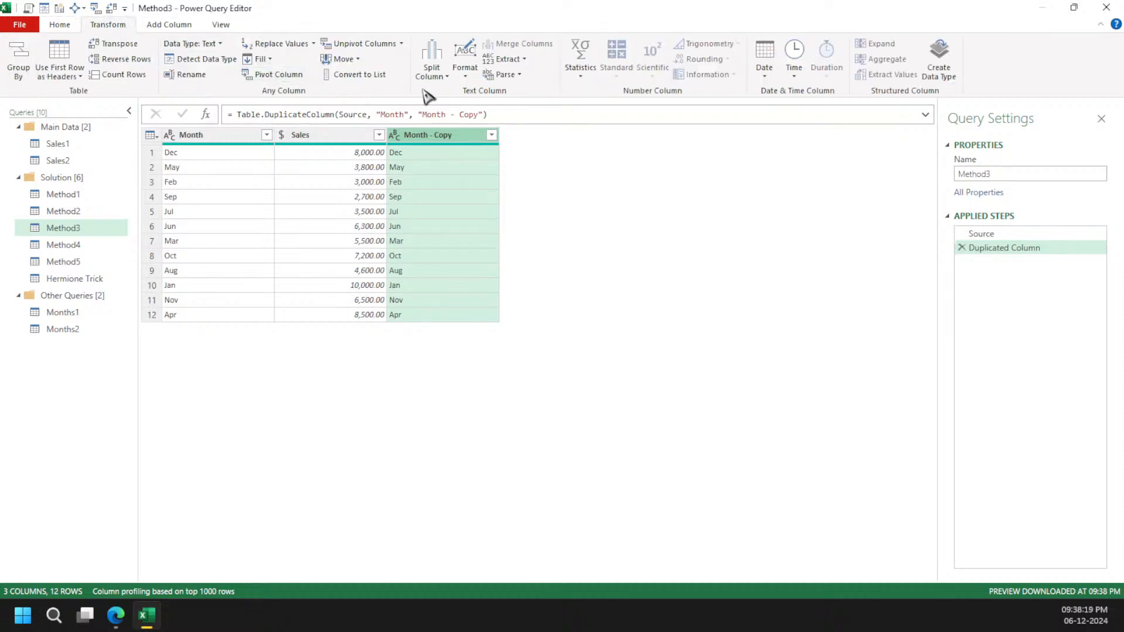
left_click(465, 69)
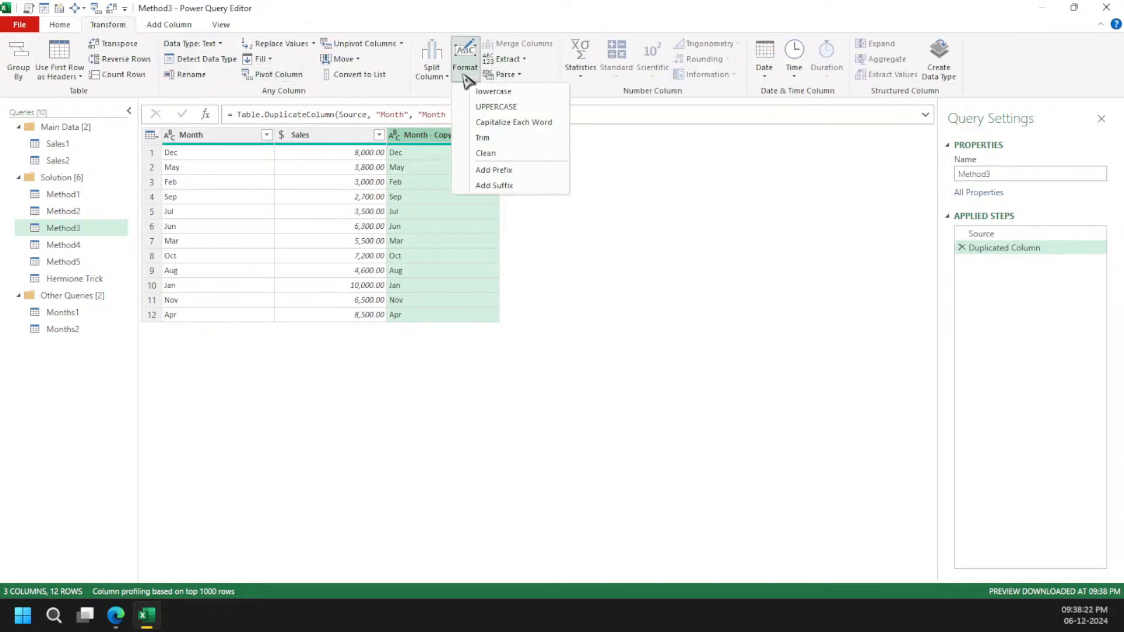
left_click(518, 186)
type("1")
key("Return")
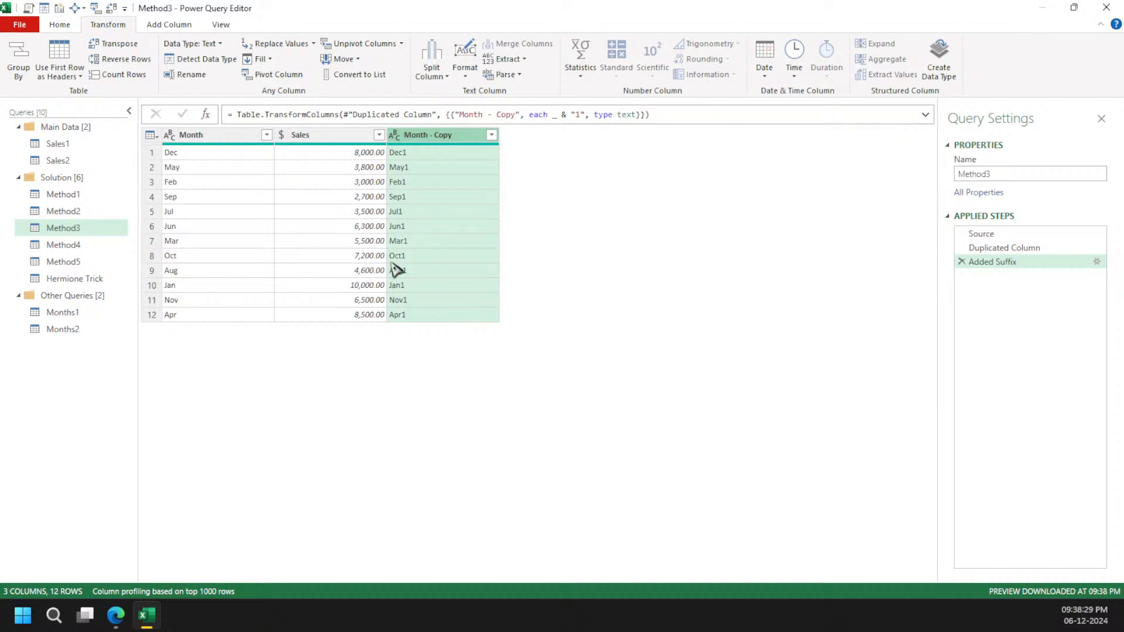
Change the Month - Copy column's type to Date and sort the rows by it in ascending order
left_click(394, 136)
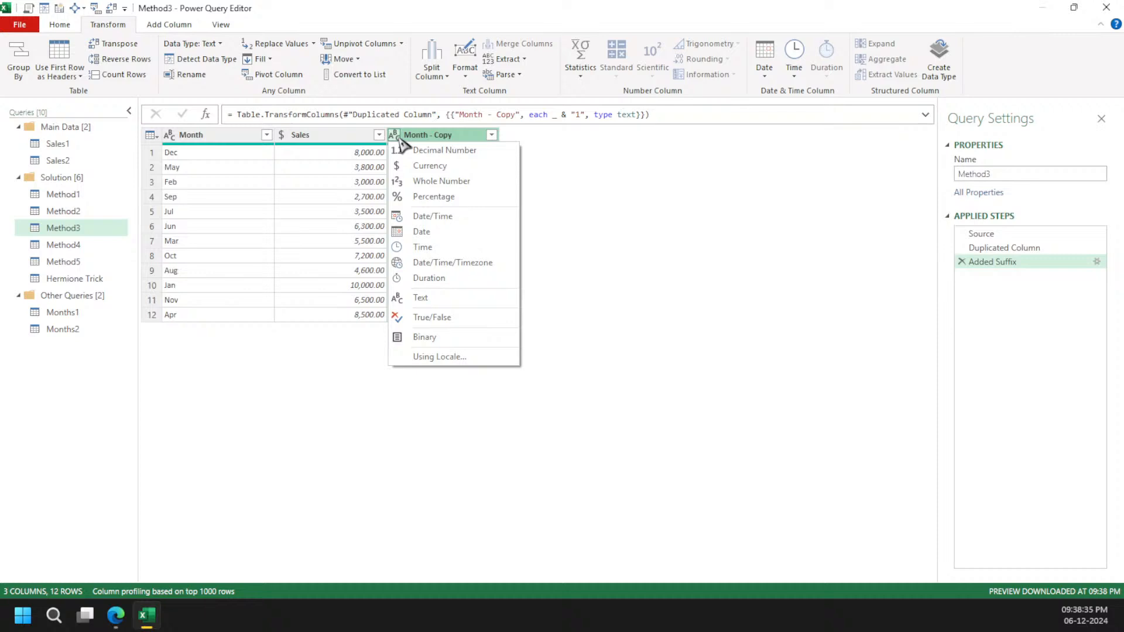
left_click(440, 231)
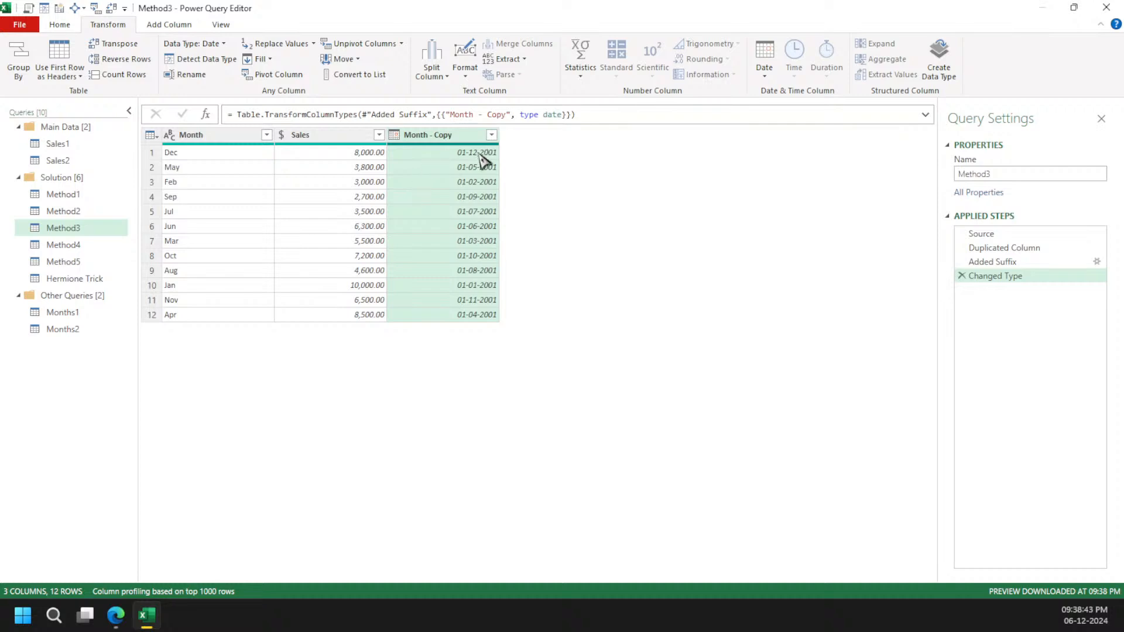
left_click(491, 134)
left_click(463, 152)
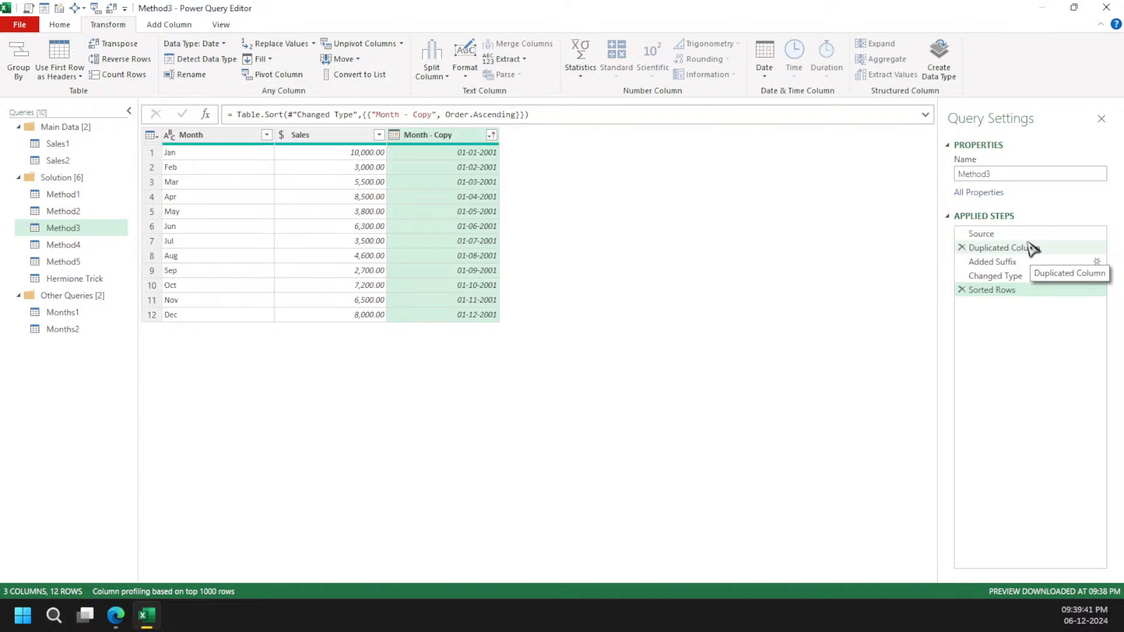
Compare the Month - Copy values at the Duplicated Column and Added Suffix steps
left_click(1032, 249)
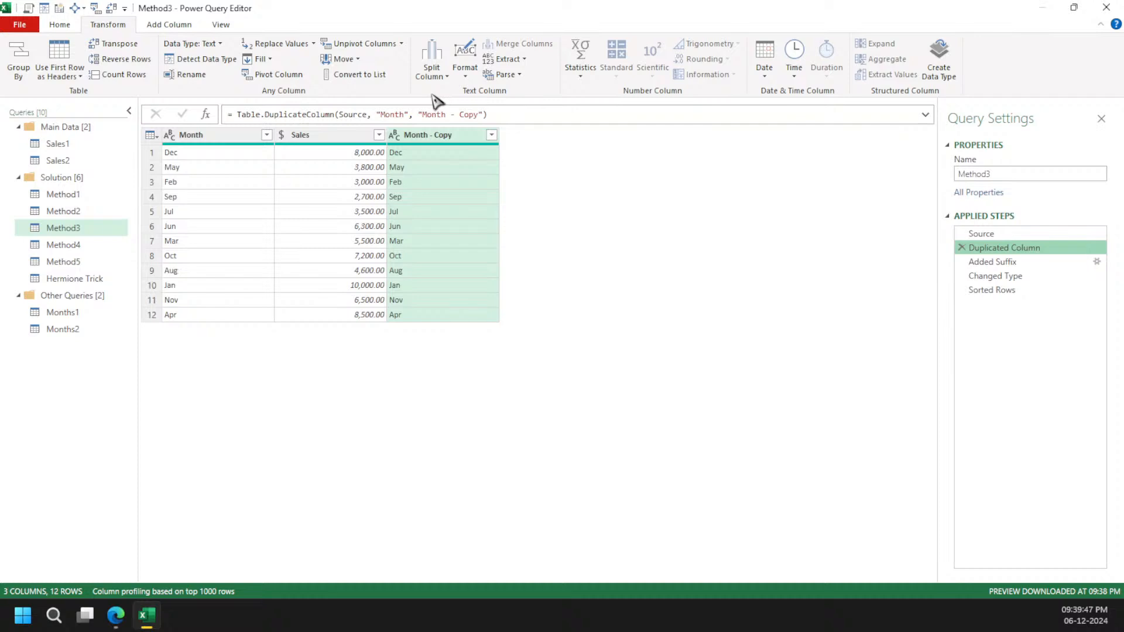
left_click(1047, 263)
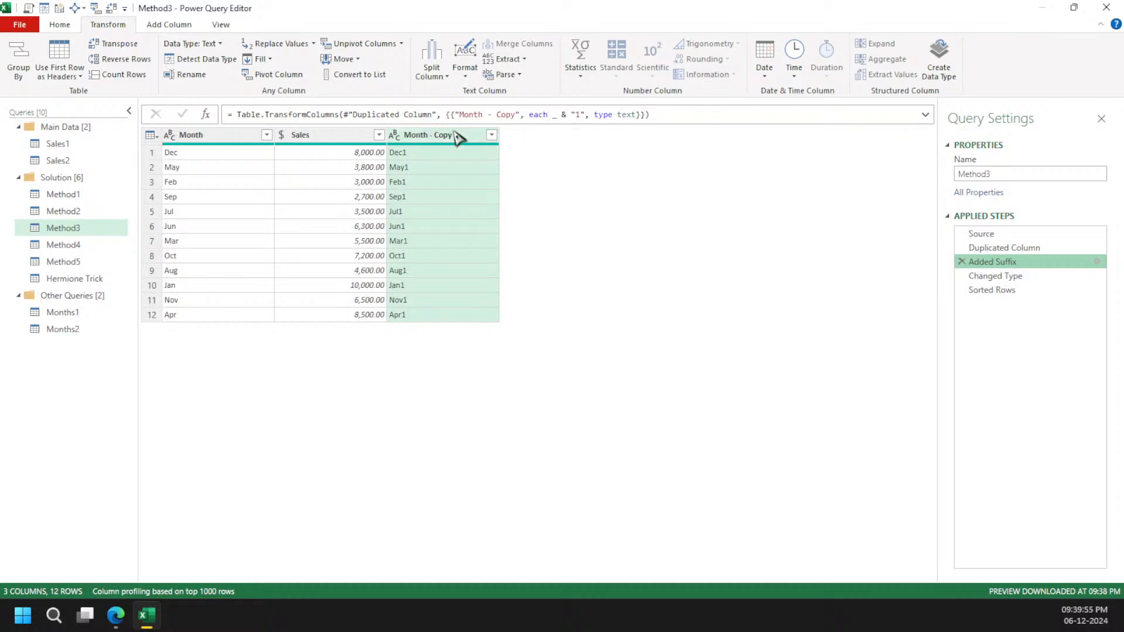
left_click(1010, 247)
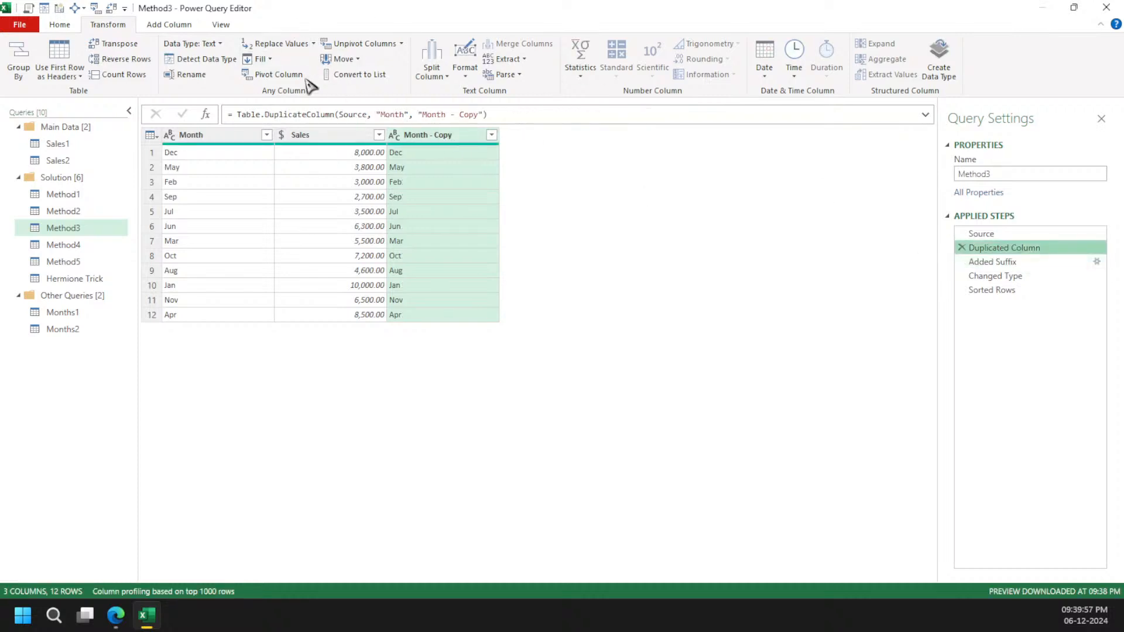
Try the number 1 without quotation marks as the suffix in Method3's Added Suffix formula
left_click(1049, 265)
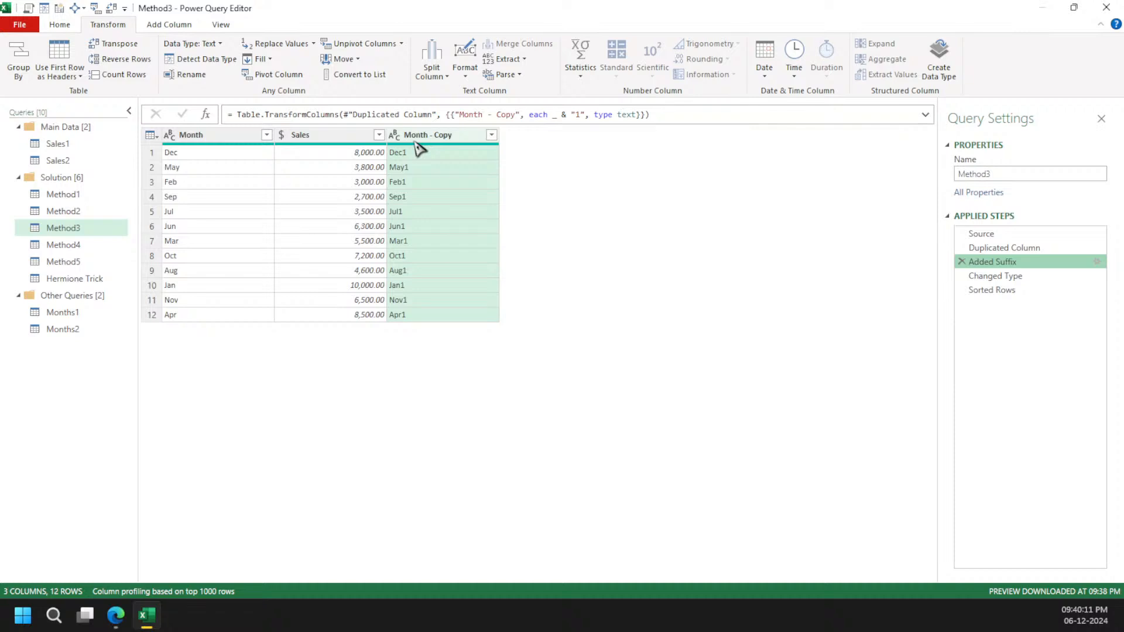
left_click(23, 616)
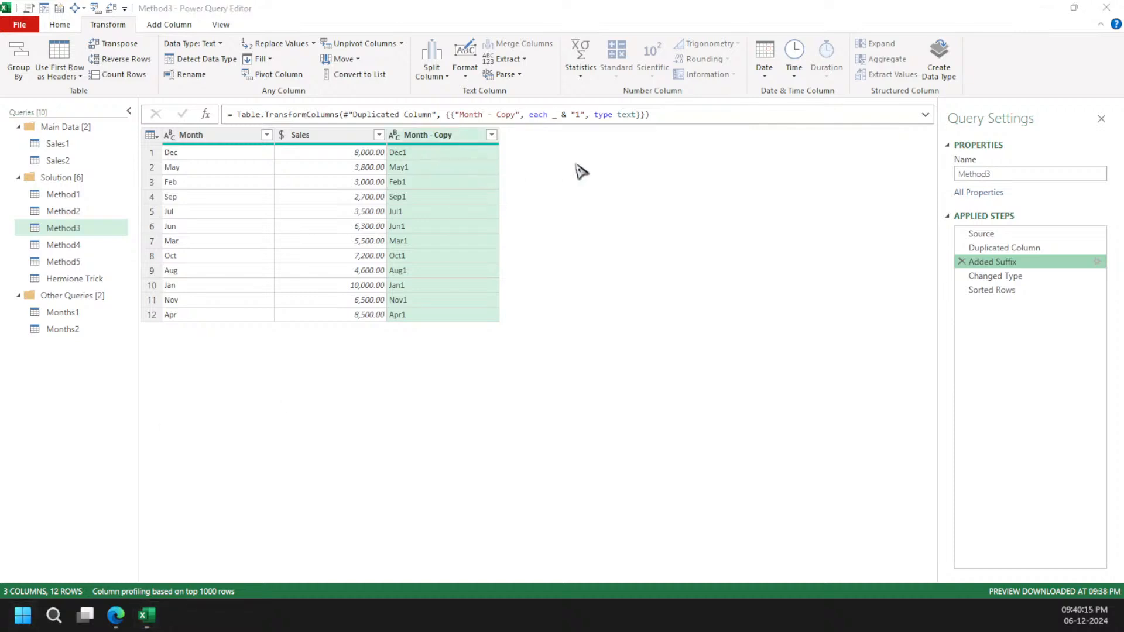
mouse_move(553, 93)
left_mouse_down()
mouse_move(630, 140)
mouse_move(589, 204)
left_mouse_up()
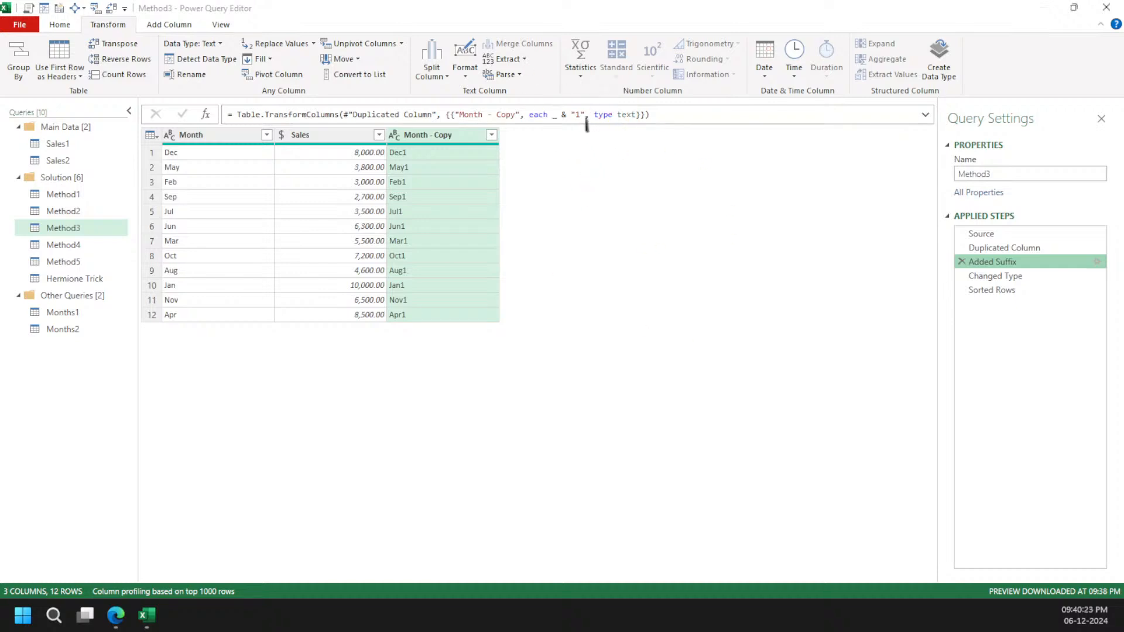
left_click(580, 115)
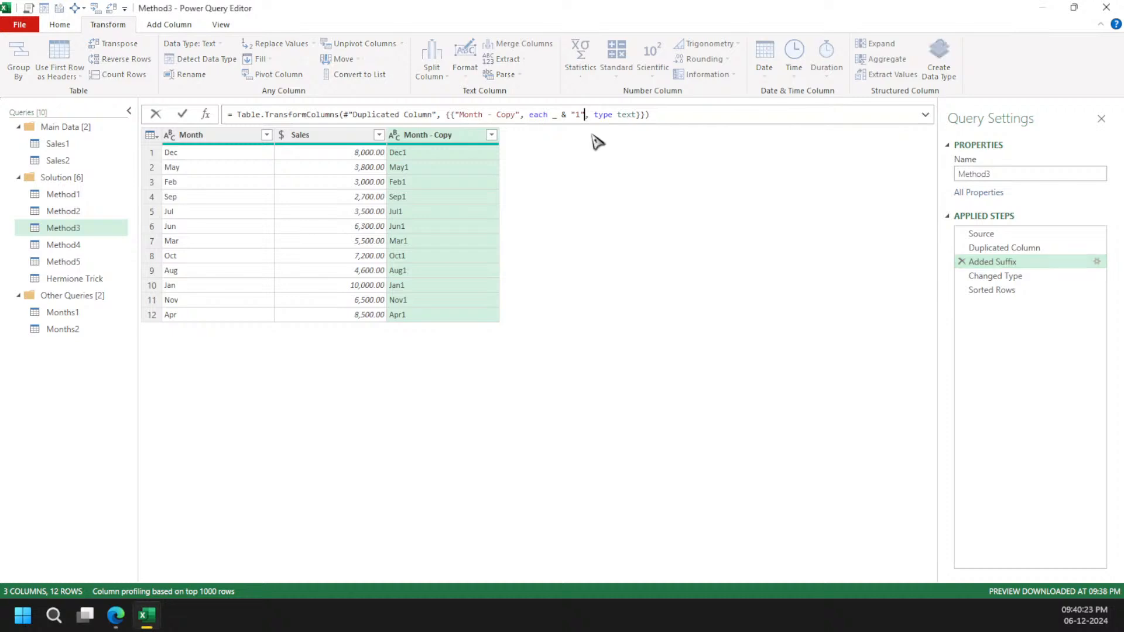
key("BackSpace")
key("Return")
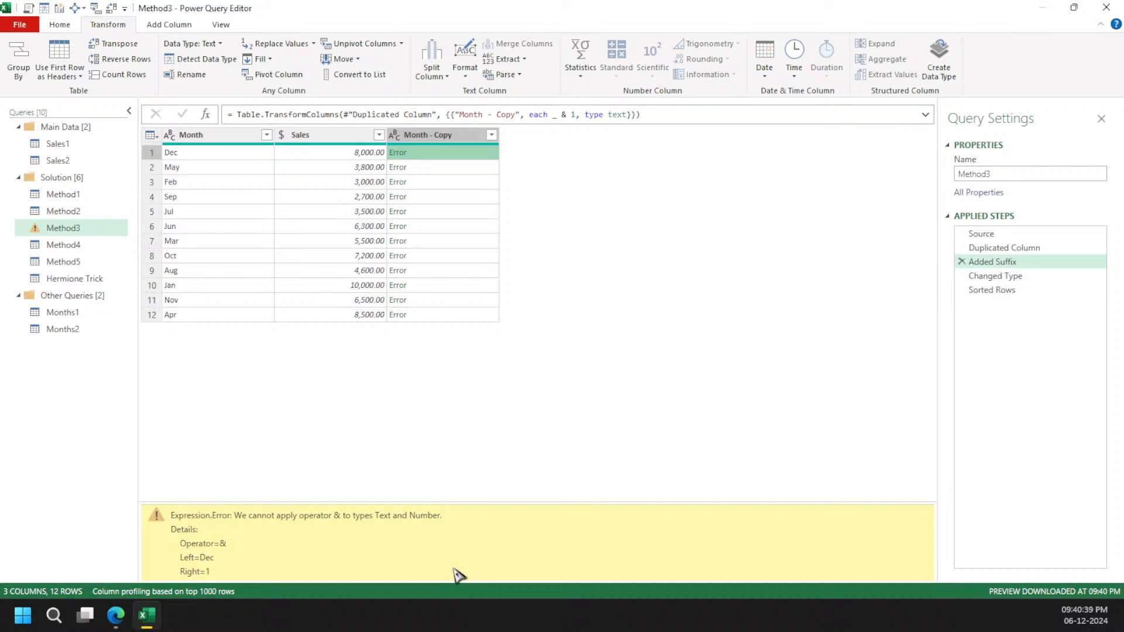
Restore the suffix as the text "1" in the Added Suffix formula and review the Changed Type step
left_click(573, 120)
left_click(571, 115)
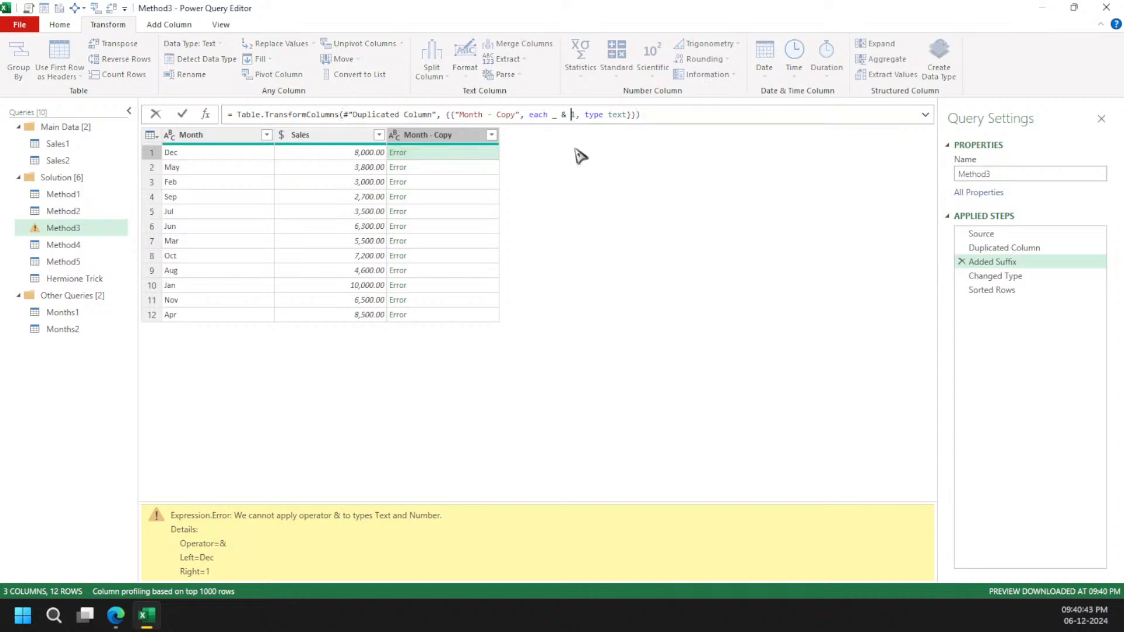
type("\"1\"")
key("Return")
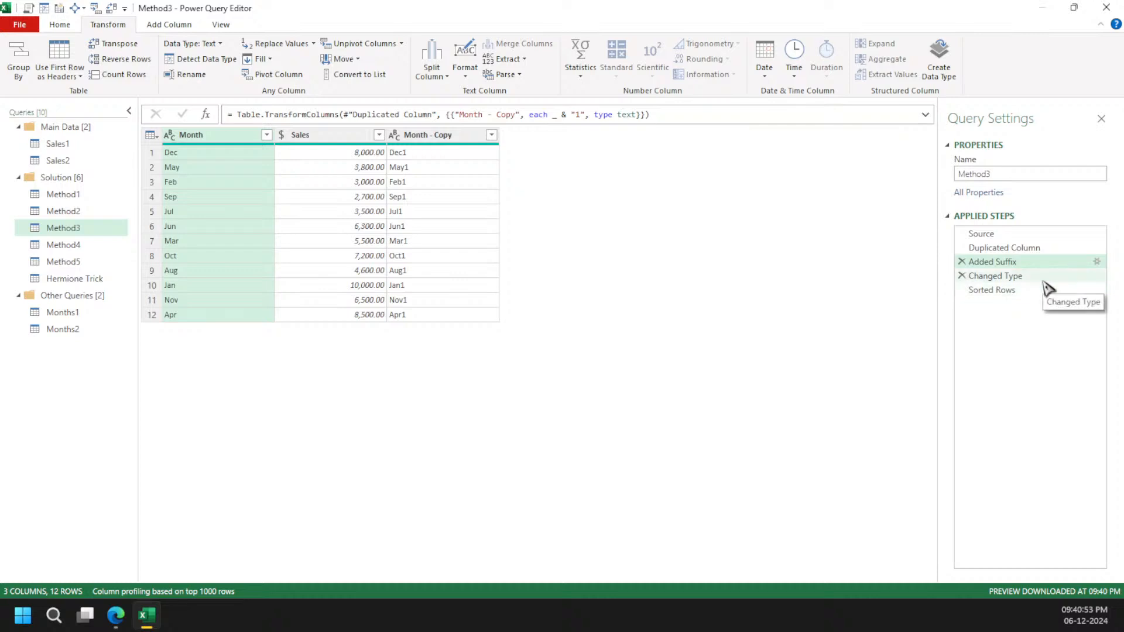
left_click(995, 276)
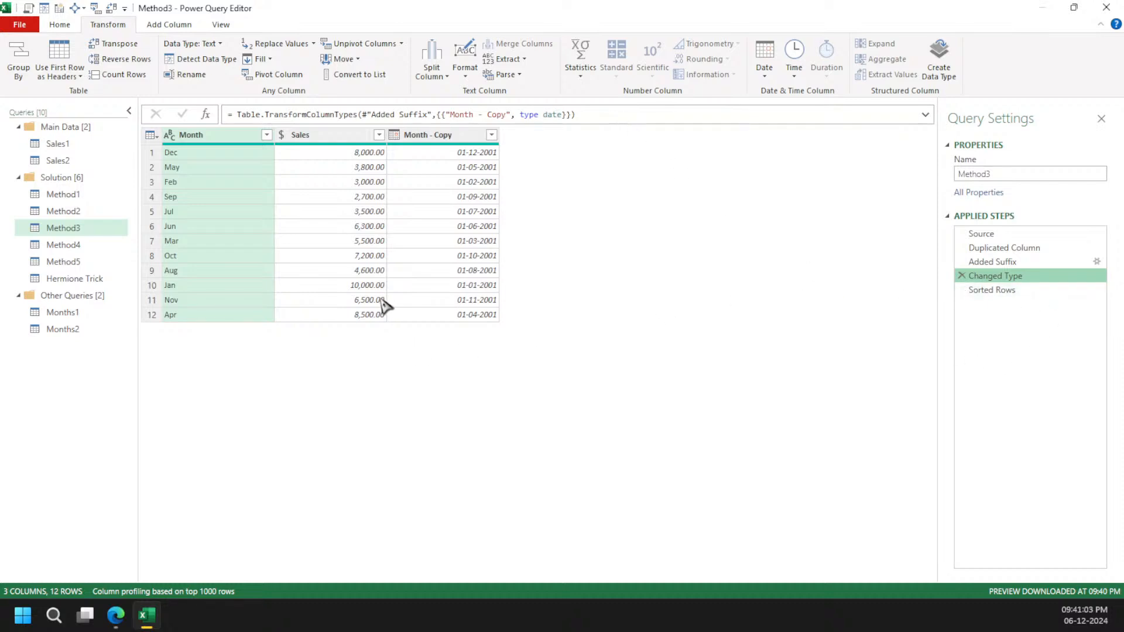
Add a custom column named Custom to the Method4 query with the formula [Month] & "1"
left_click(124, 244)
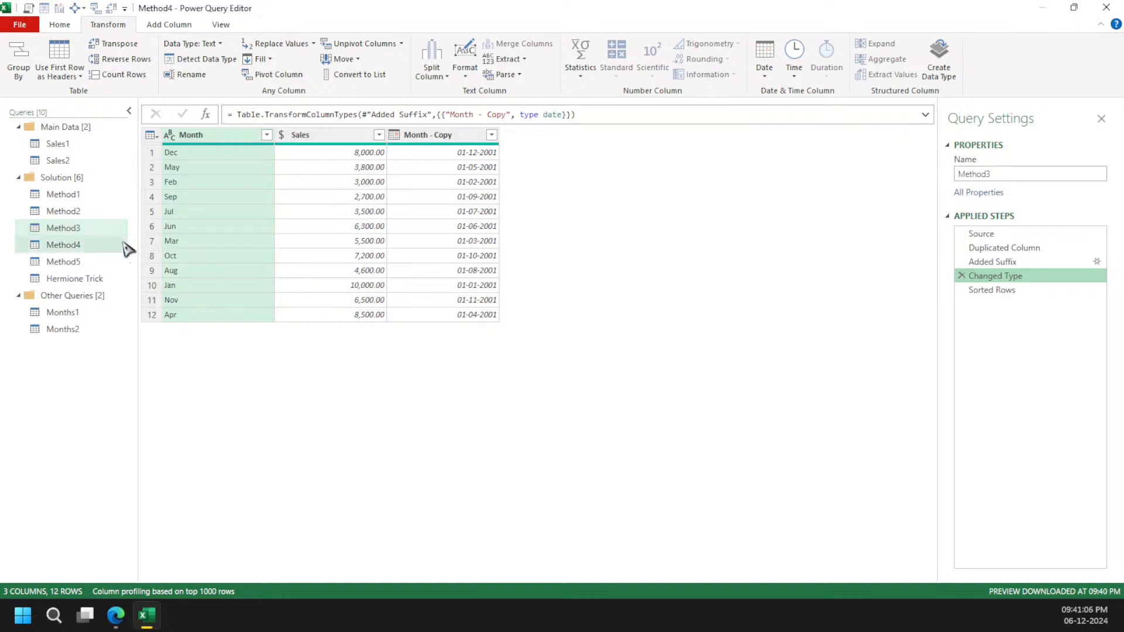
left_click(174, 24)
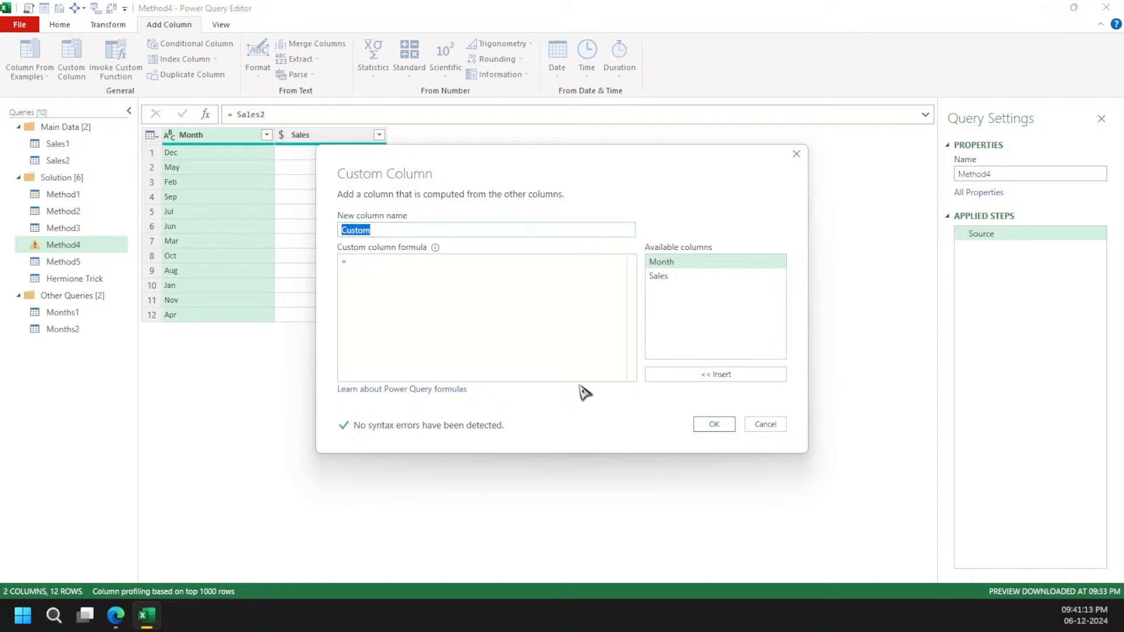
left_click(510, 282)
double_click(703, 265)
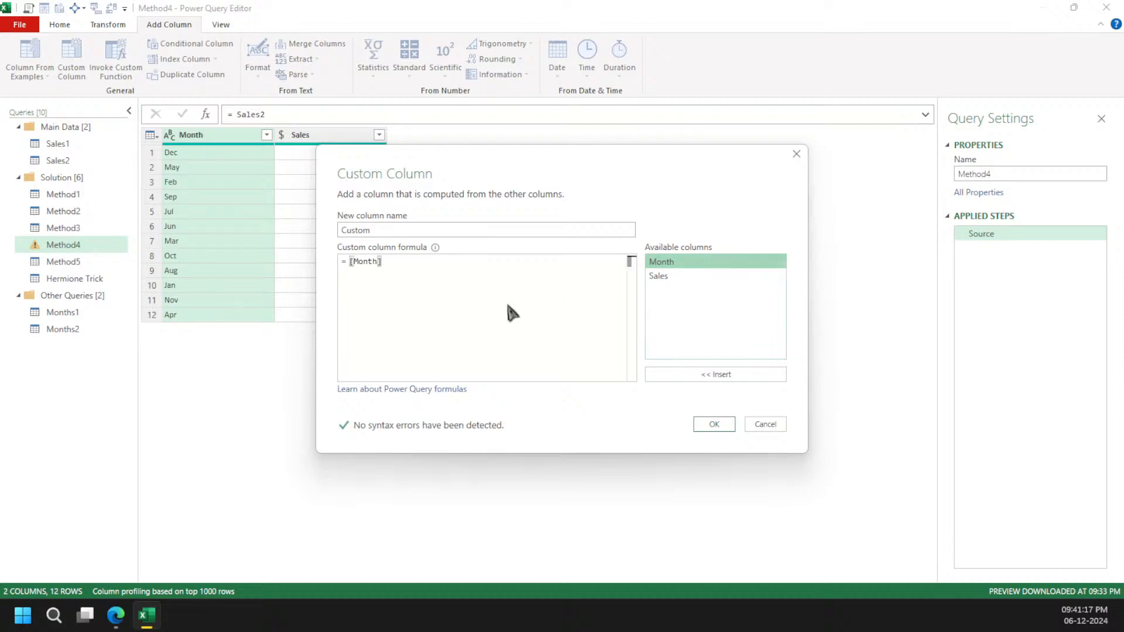
type("& ")
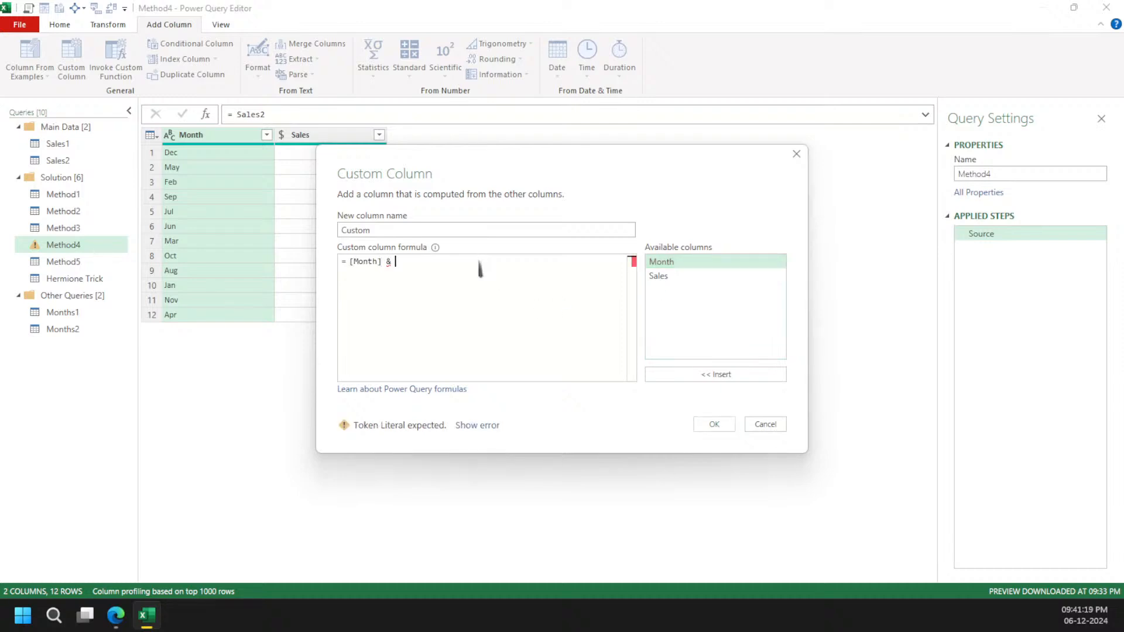
type("\"")
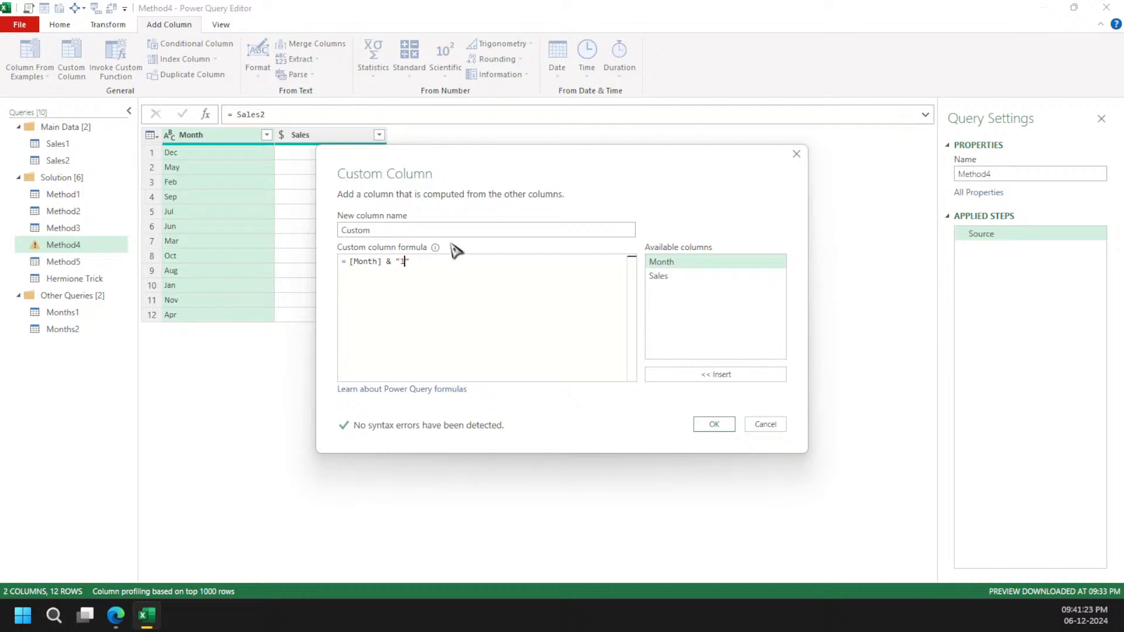
left_click_drag(410, 262, 352, 261)
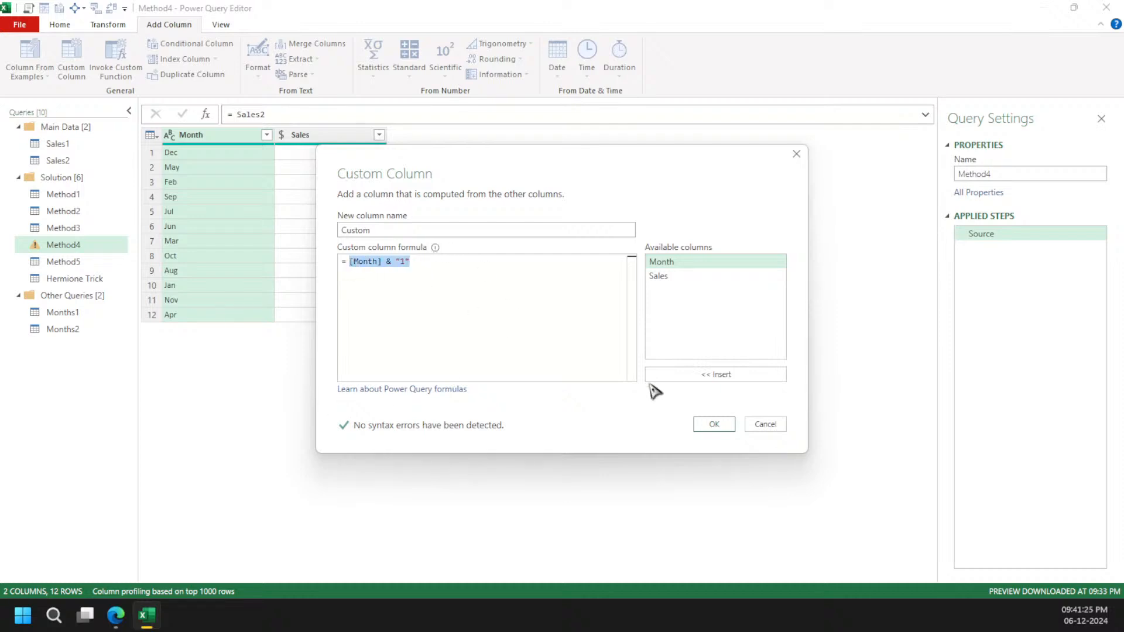
left_click(713, 425)
left_click(402, 153)
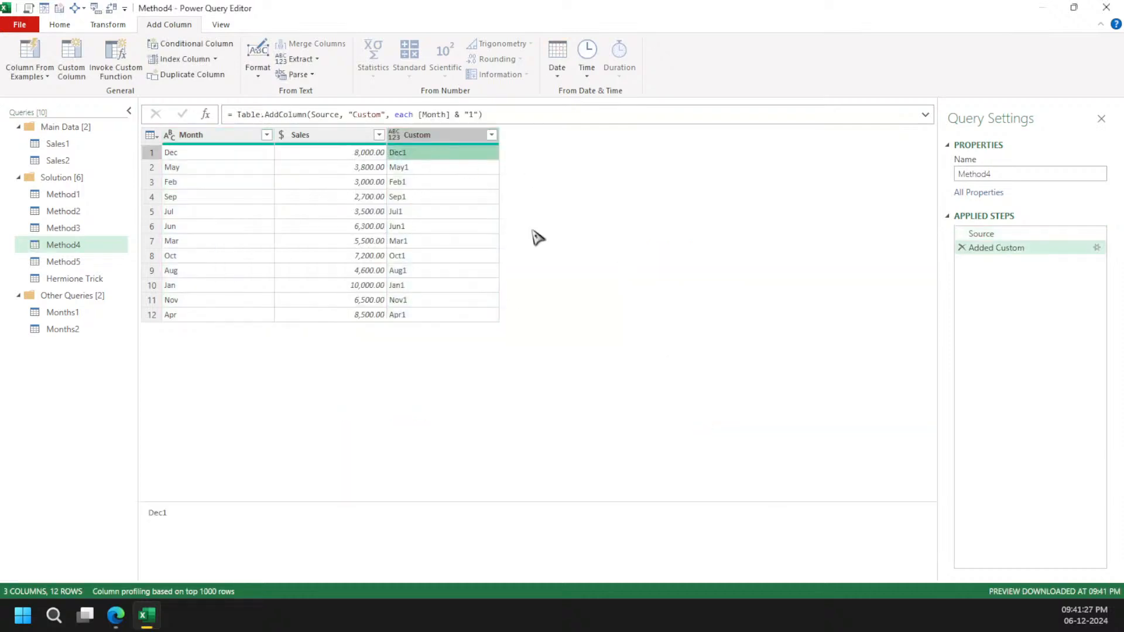
Compare Method3's Changed Type and Added Suffix results with the Custom column in Method4
left_click(89, 229)
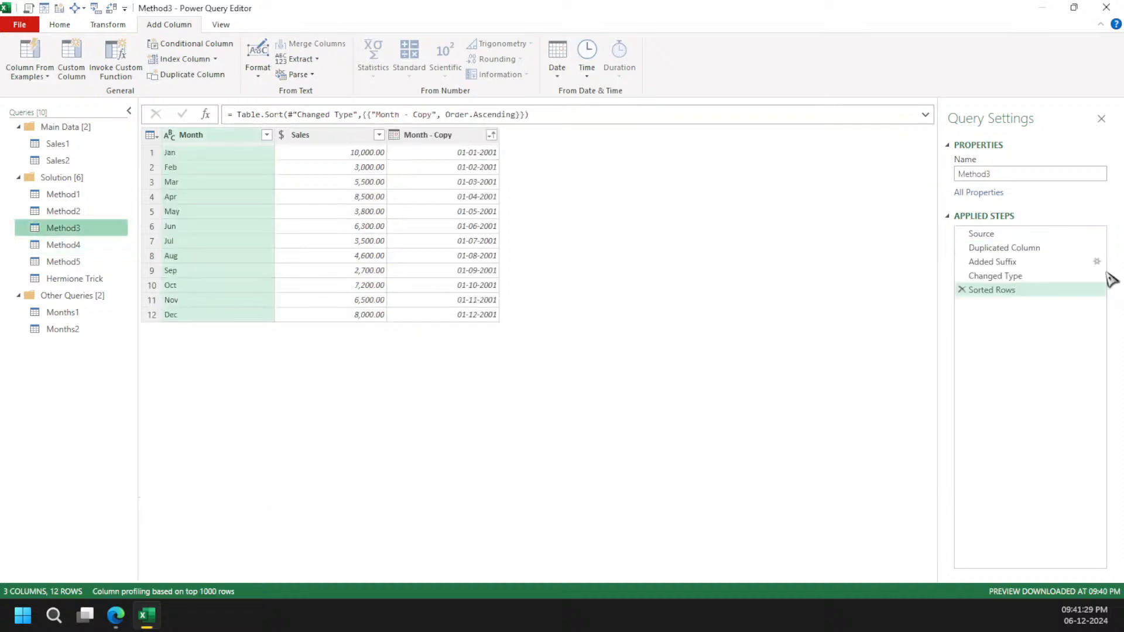
left_click(1019, 276)
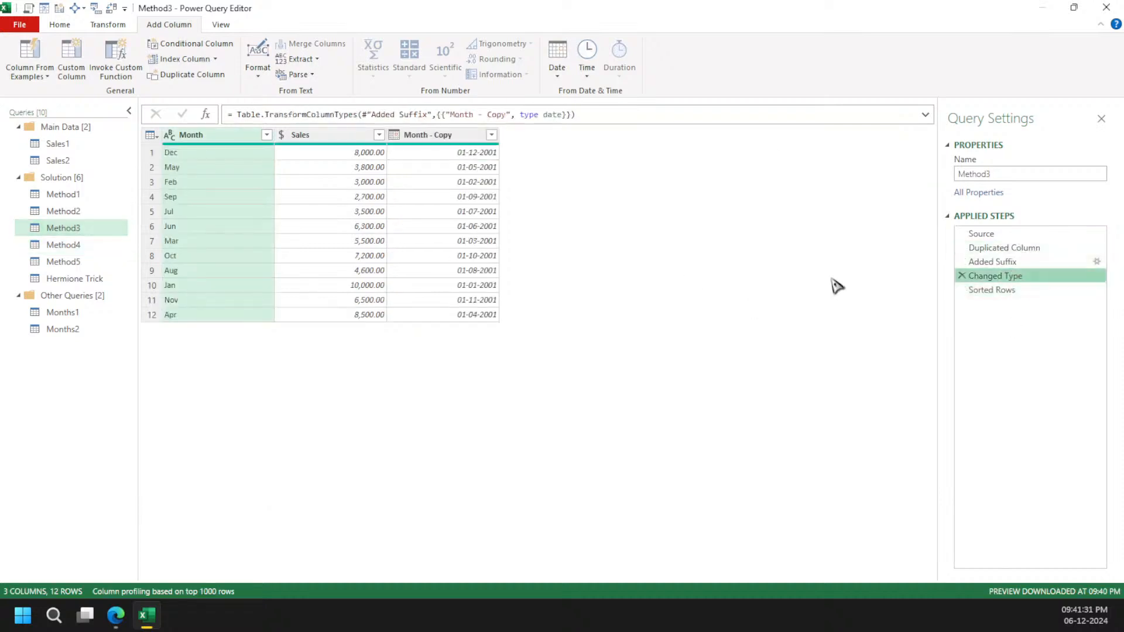
left_click(1048, 262)
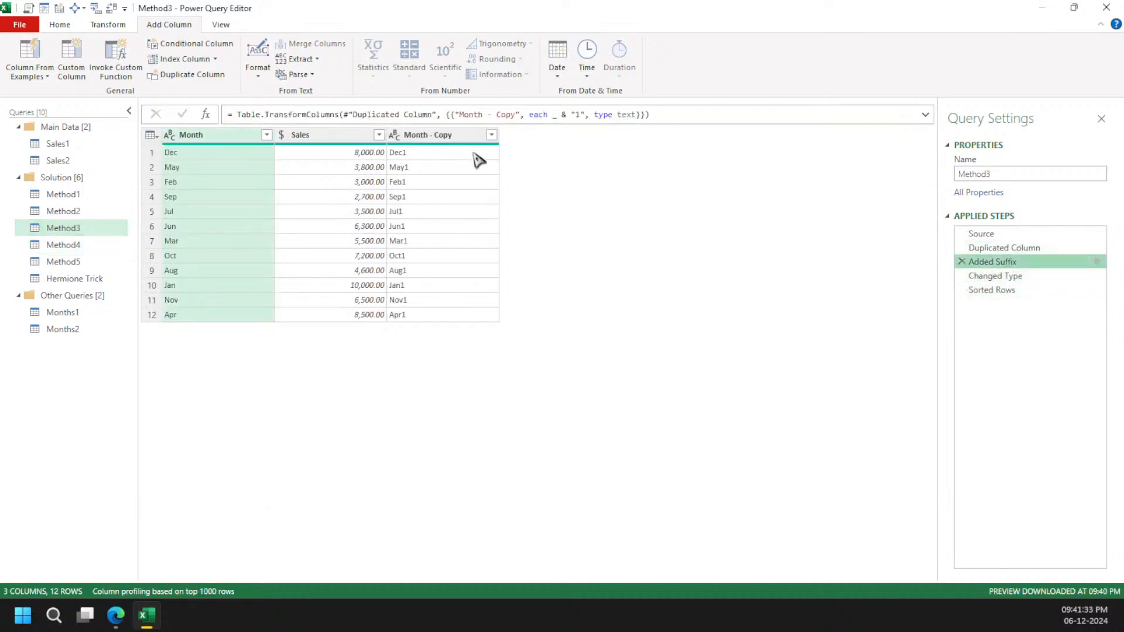
left_click(82, 245)
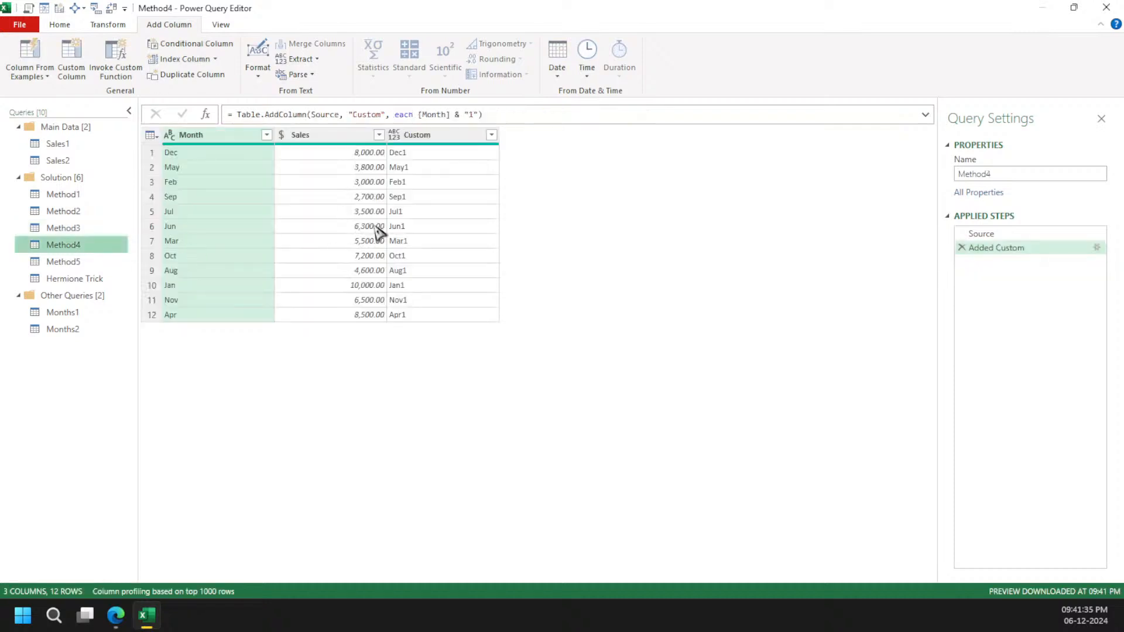
left_click(437, 271)
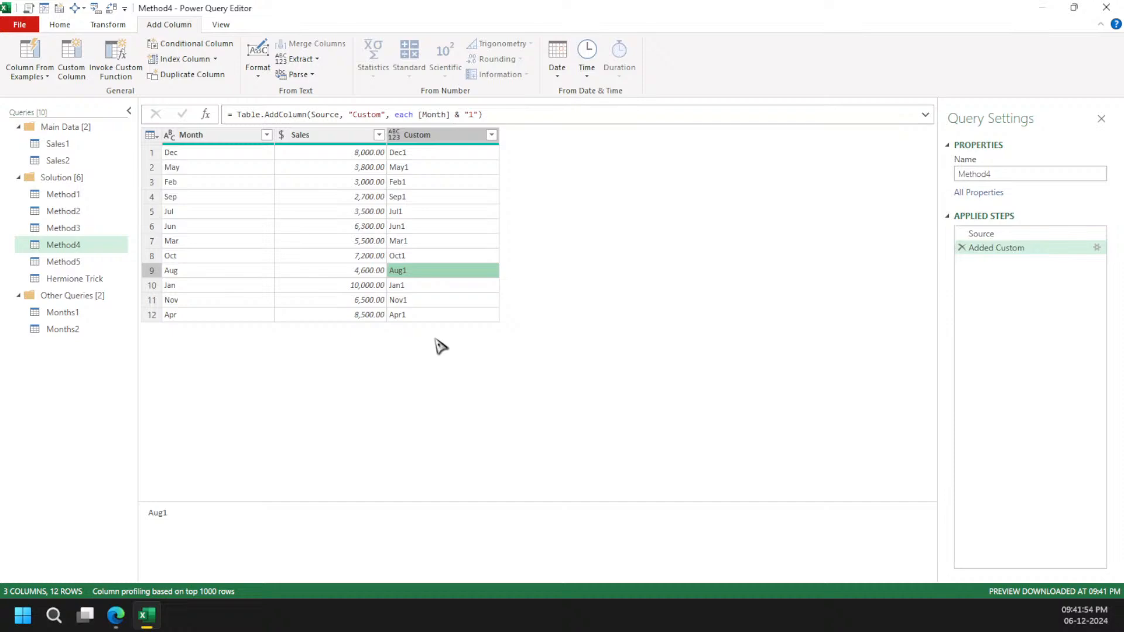
Switch to the Edge browser, search the web for "power query data type" and open Microsoft's Data types in Power Query article
left_click(116, 615)
left_click(31, 153)
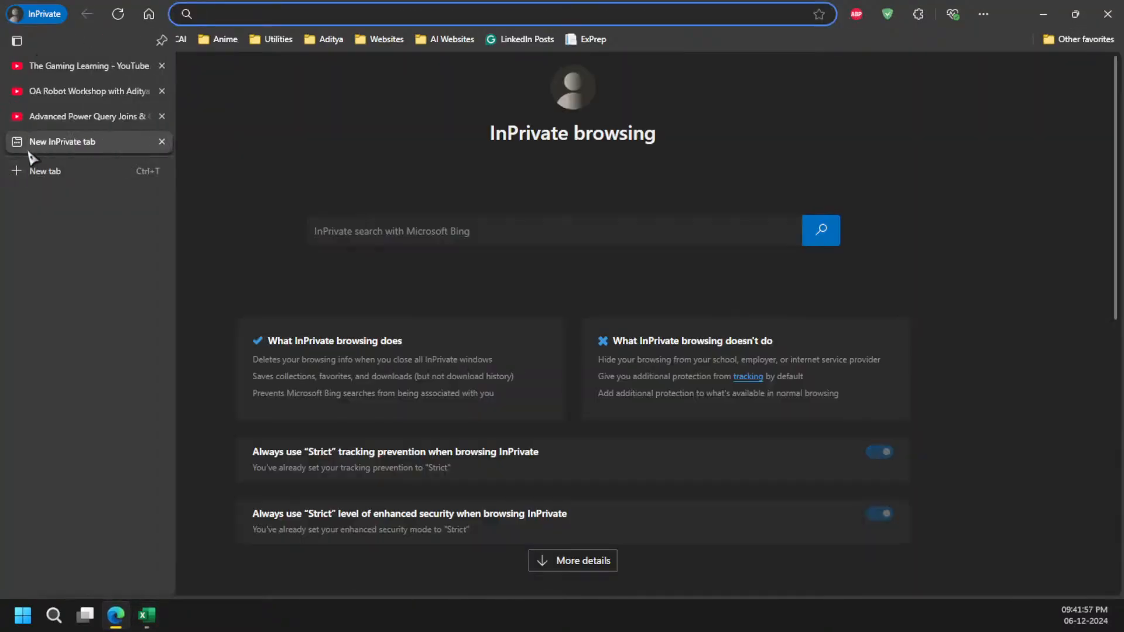
type("power query ")
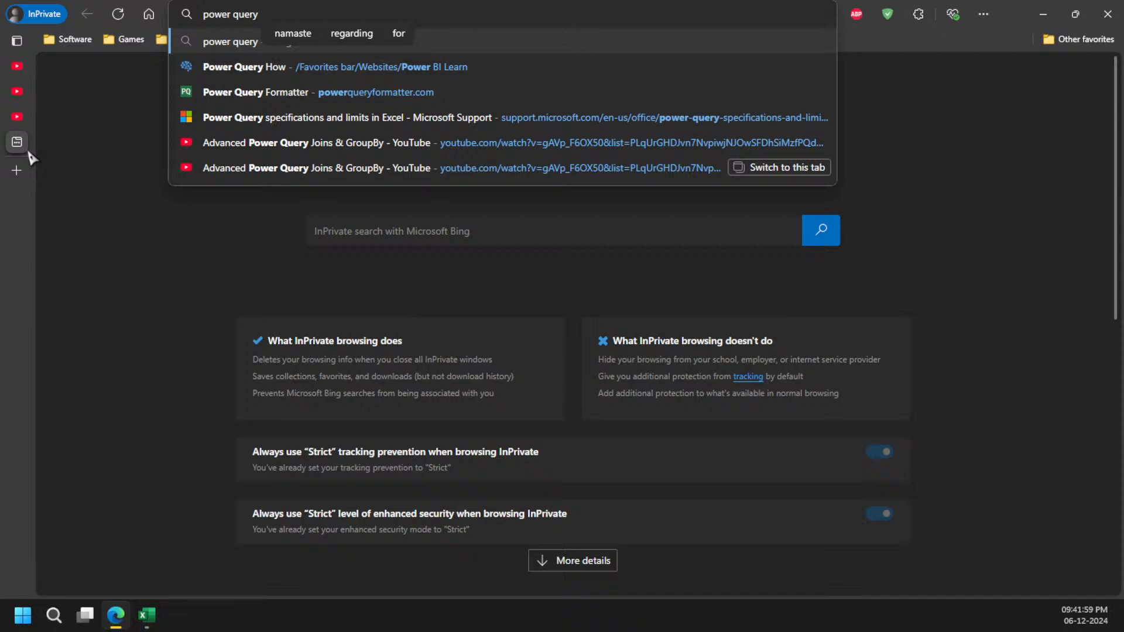
type("data type")
key("Return")
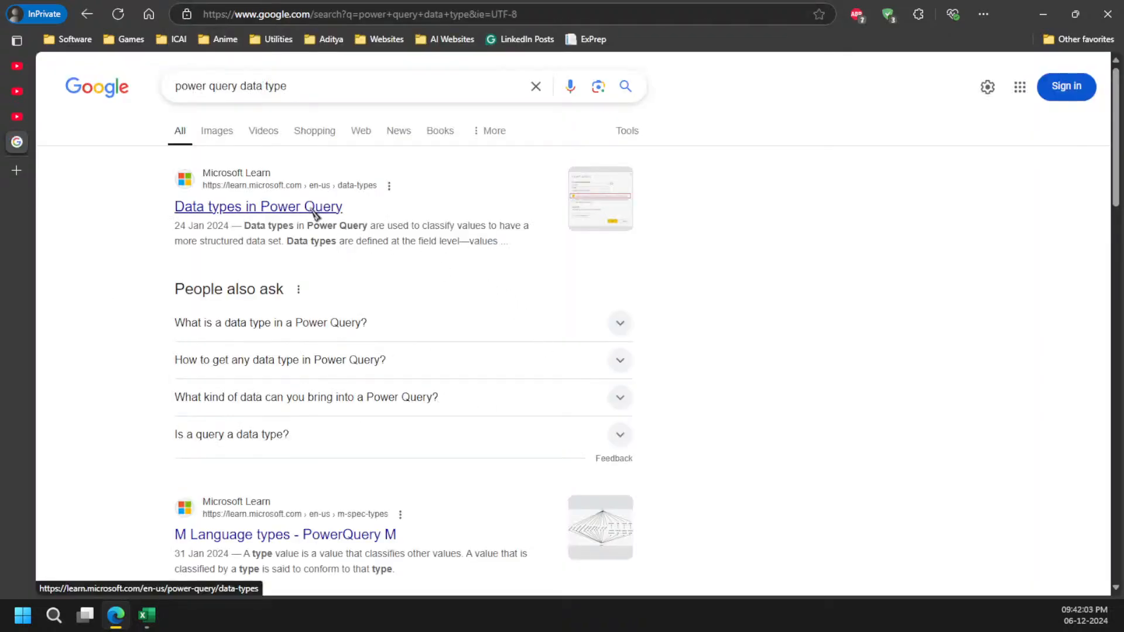
left_click(313, 212)
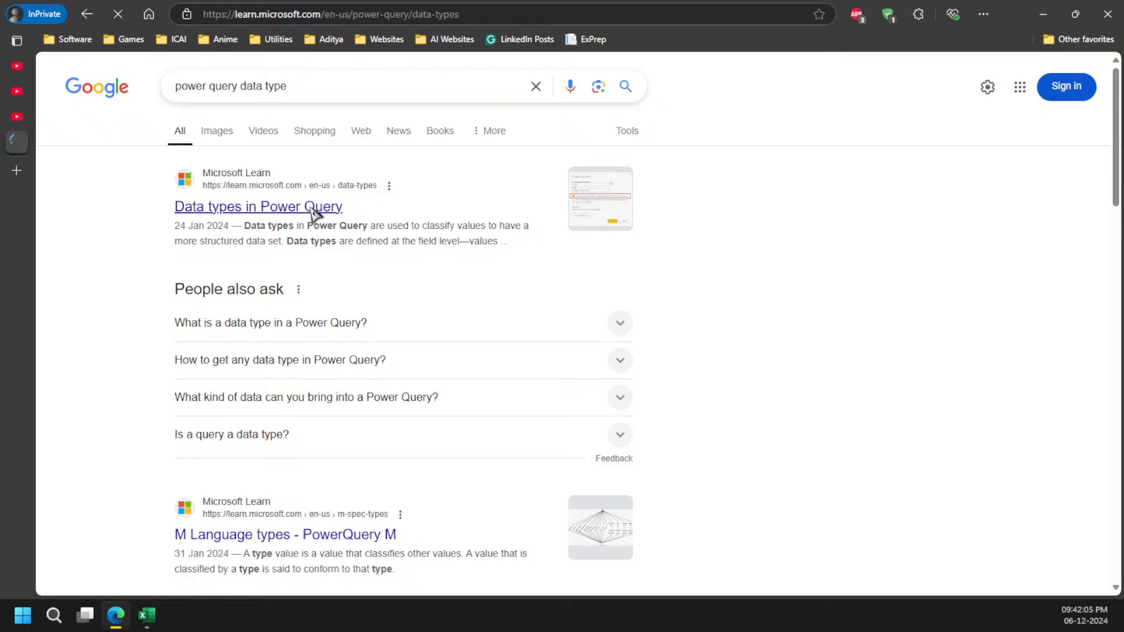
Find the Data type conversion matrix in the article and examine which types text can be converted to
scroll(502, 363, "down", 20)
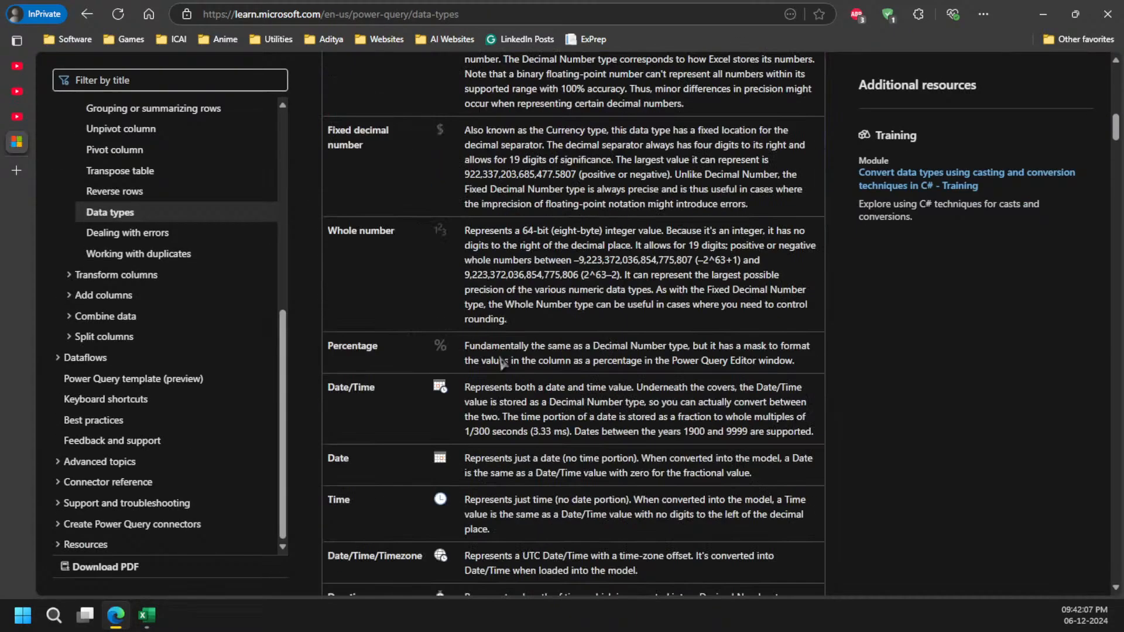
scroll(505, 366, "down", 15)
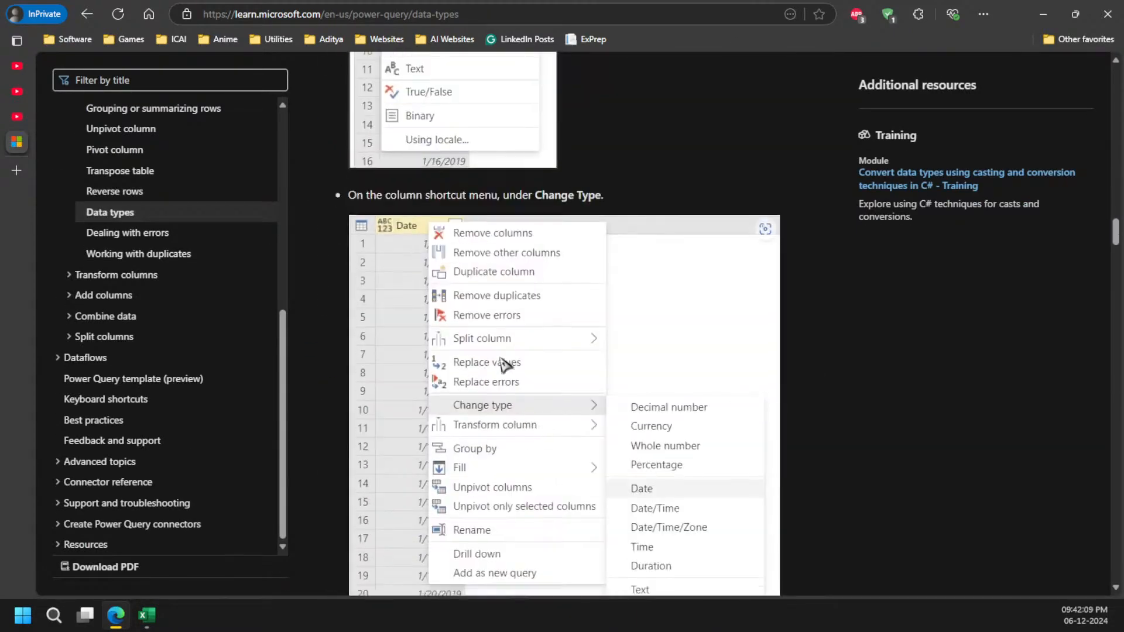
scroll(502, 363, "down", 15)
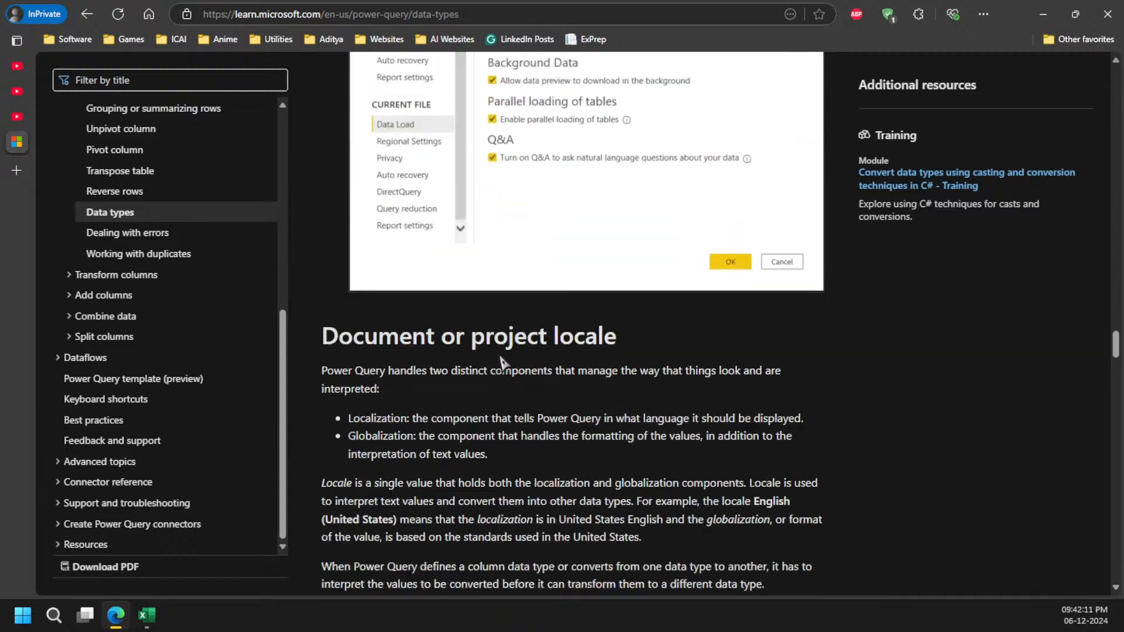
scroll(1116, 377, "down", 15)
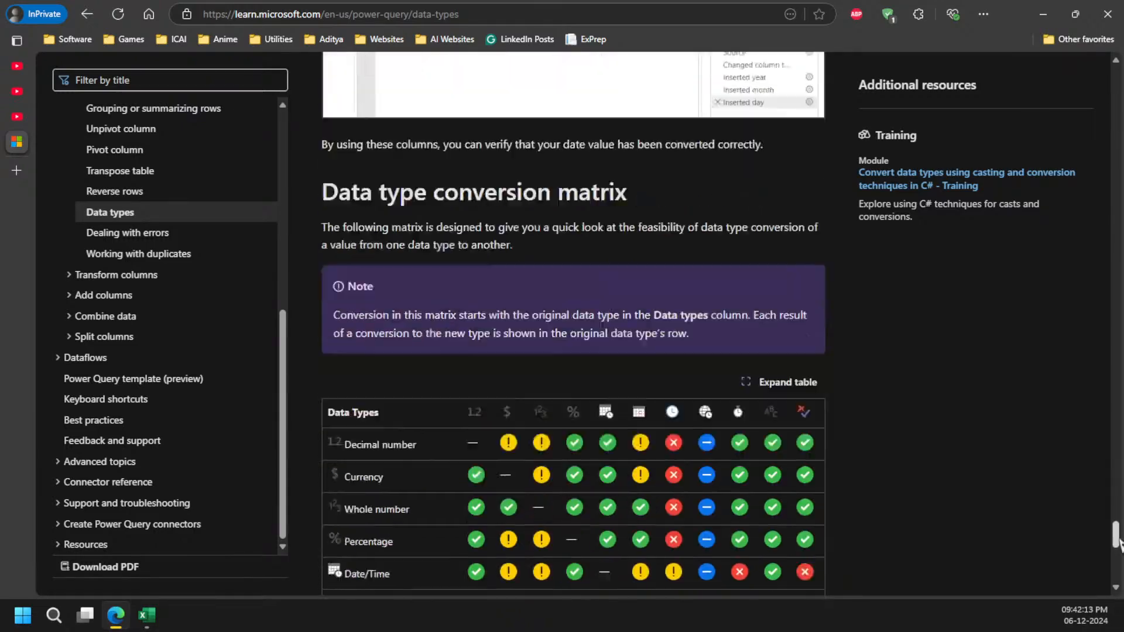
left_click_drag(403, 365, 672, 554)
left_click(888, 374)
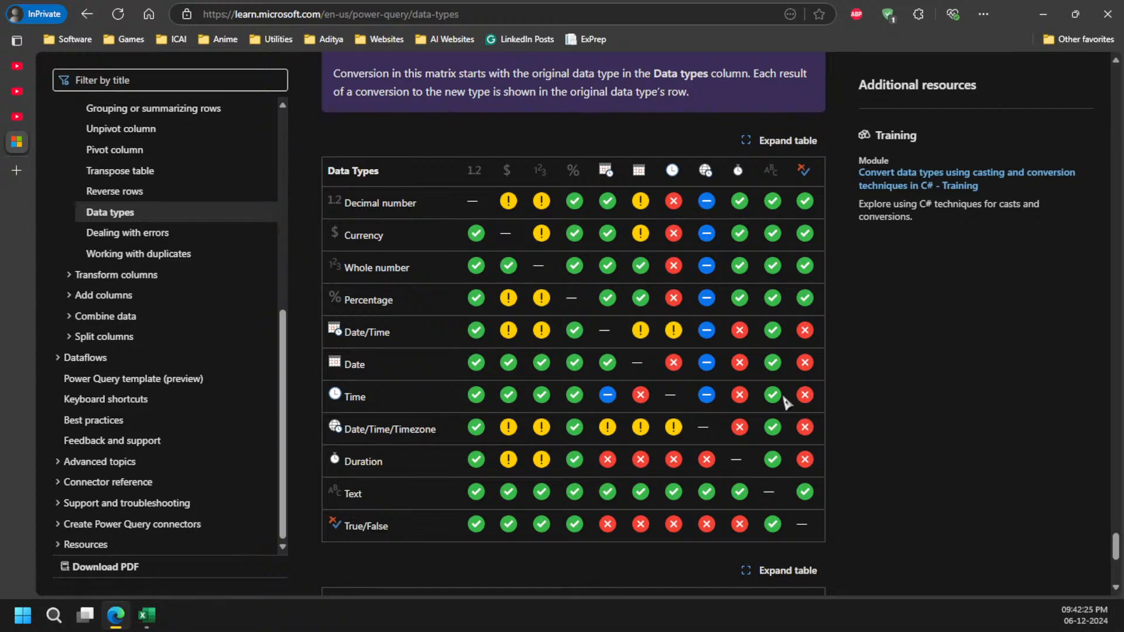
Return to Power Query Editor and wrap the Custom column's [Month] & "1" expression in Date.From
key("alt+Tab")
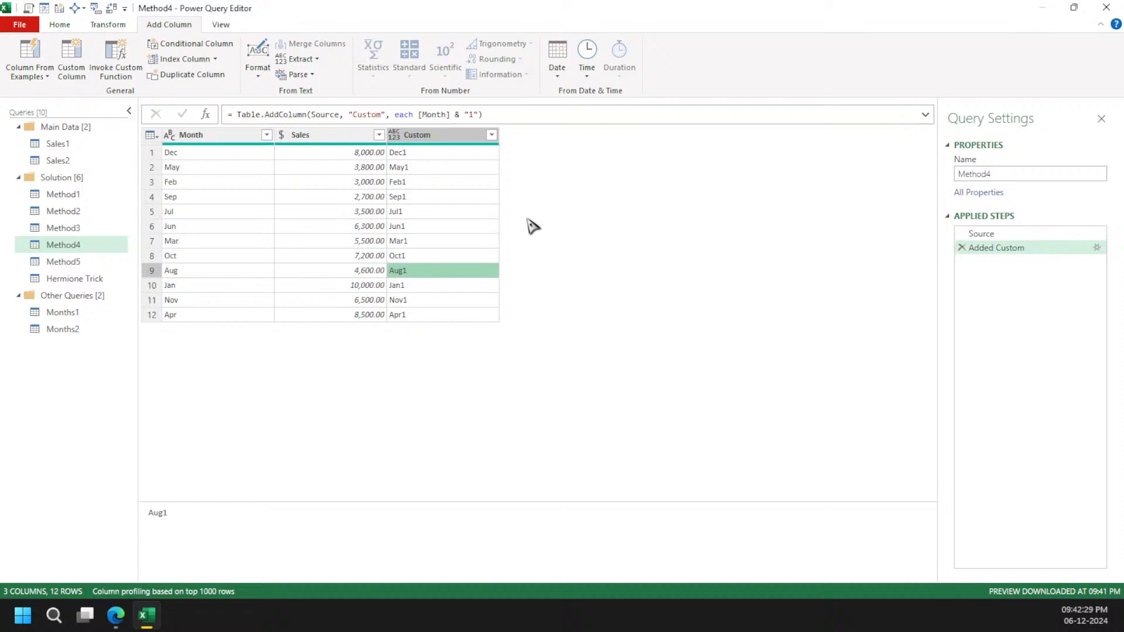
left_click(418, 114)
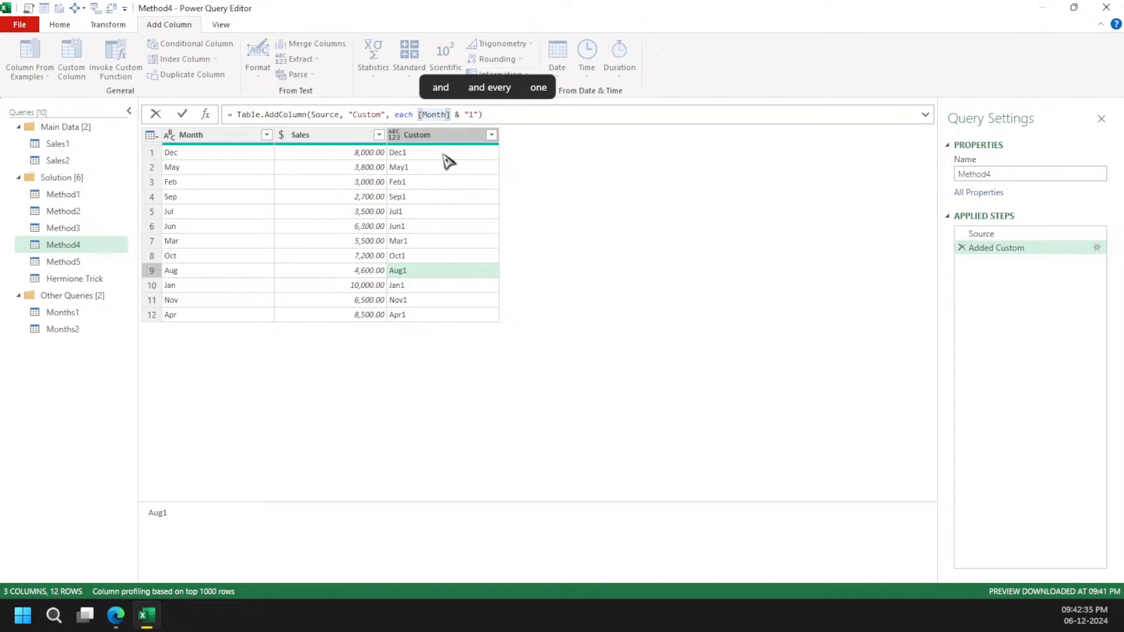
type("(")
key("Left")
type("date")
type(".From")
key("Tab")
key("End")
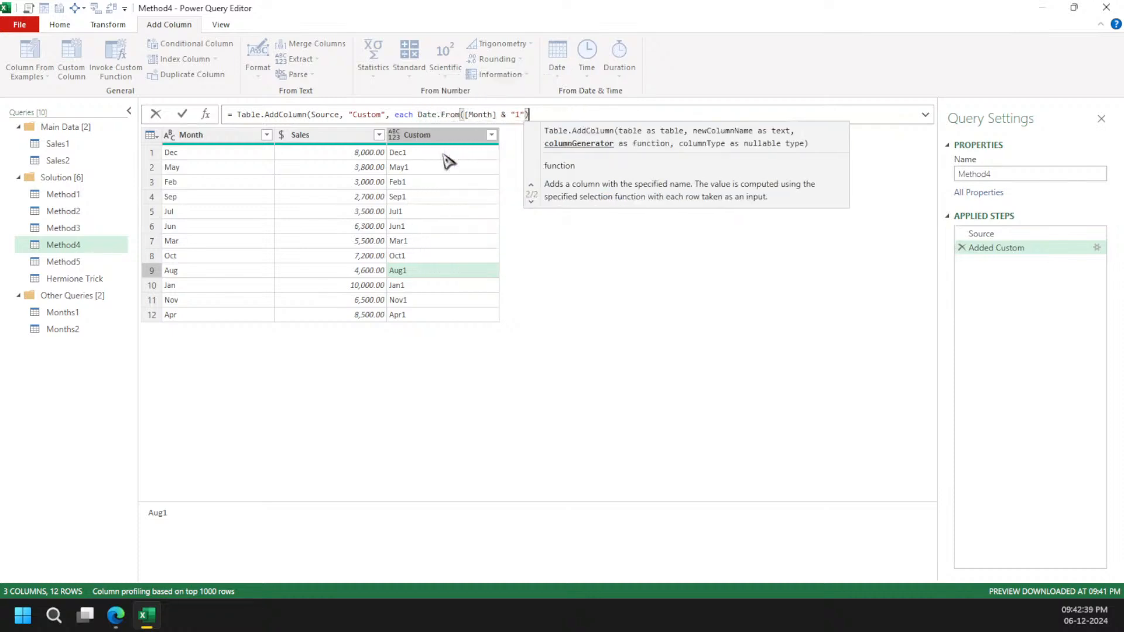
type(")")
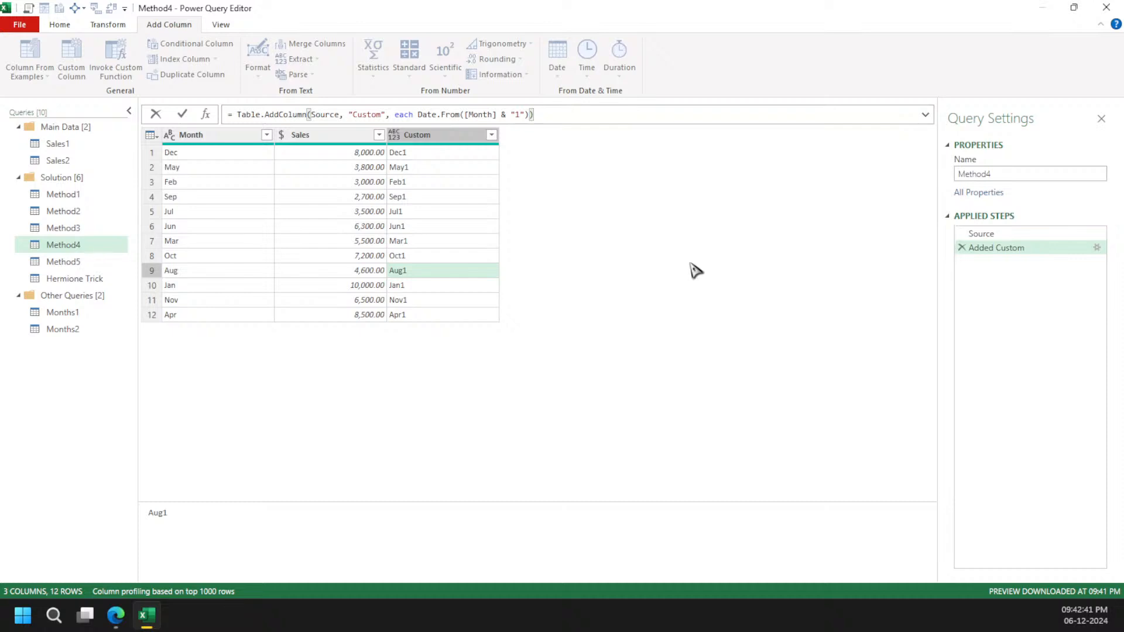
key("Return")
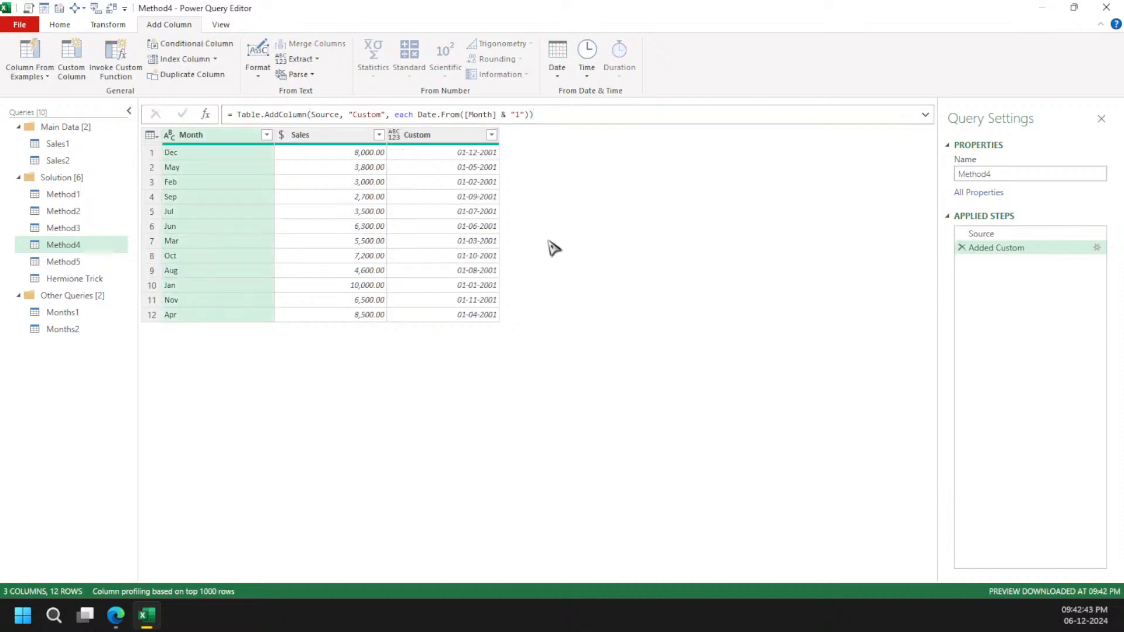
Compare Method3's Changed Type result with the Custom date column in Method4
left_click(123, 230)
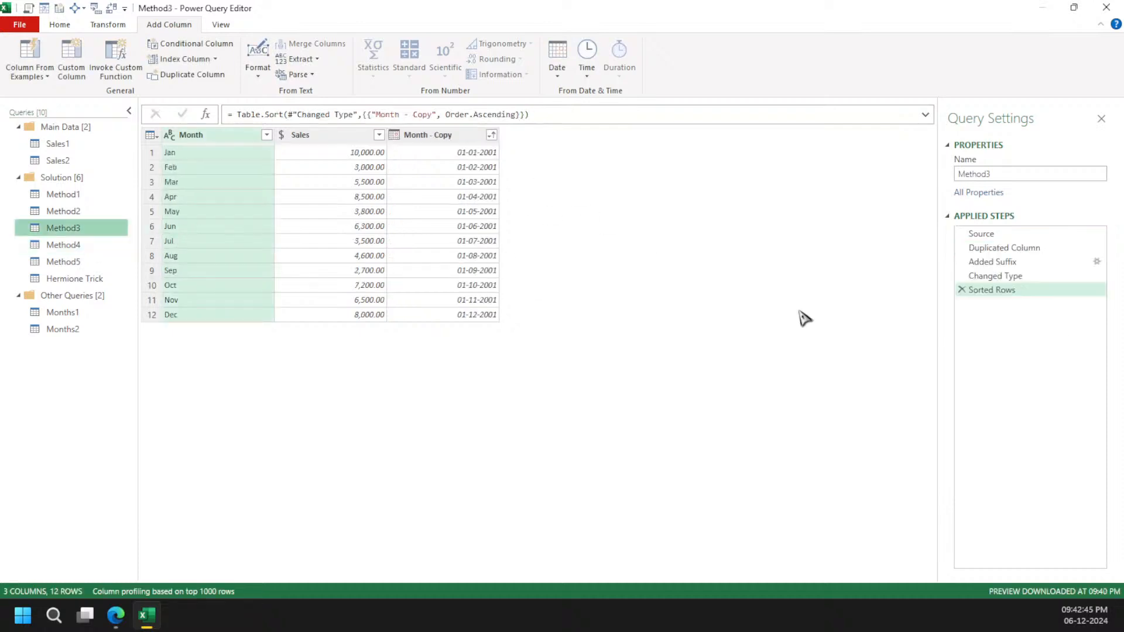
left_click(1051, 275)
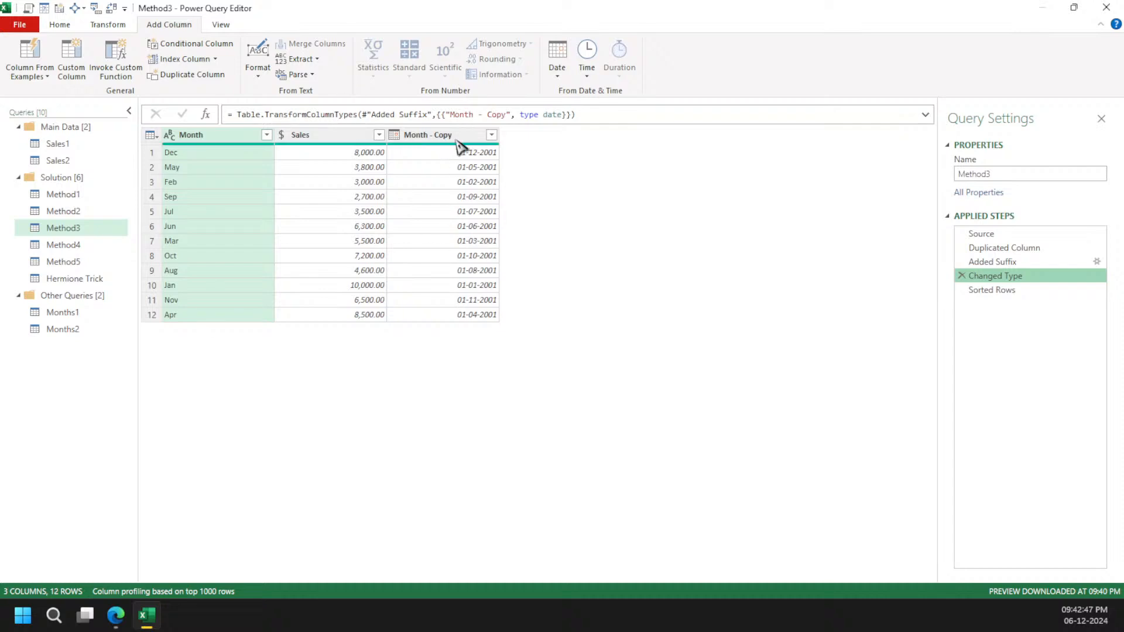
left_click(105, 246)
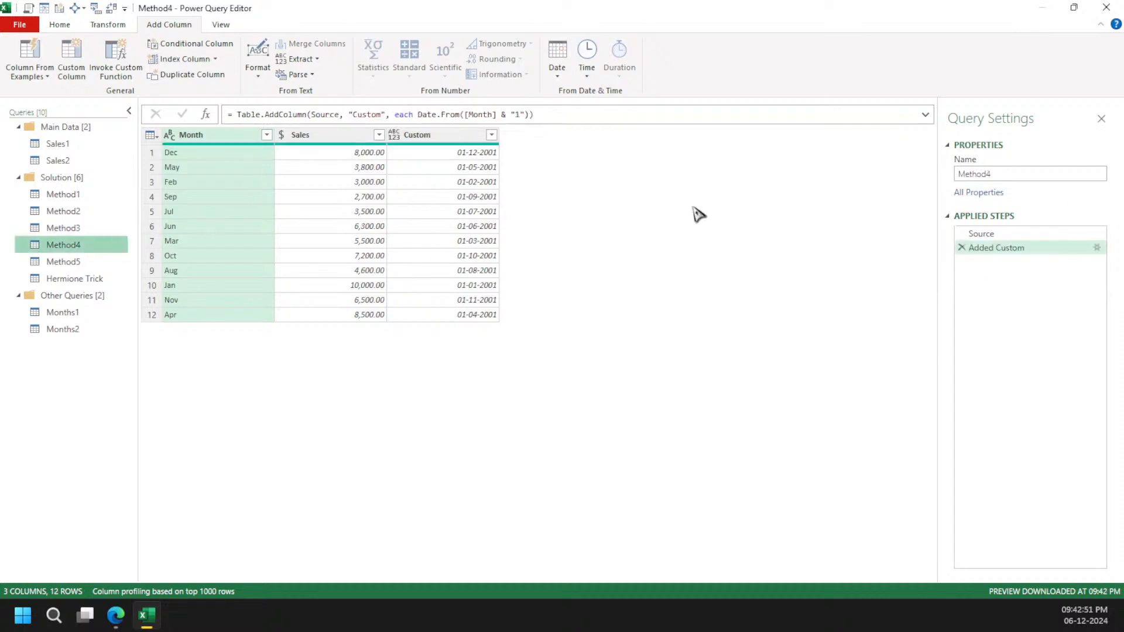
Sort Method4 by the Custom date column in ascending order and remove that column
left_click(491, 136)
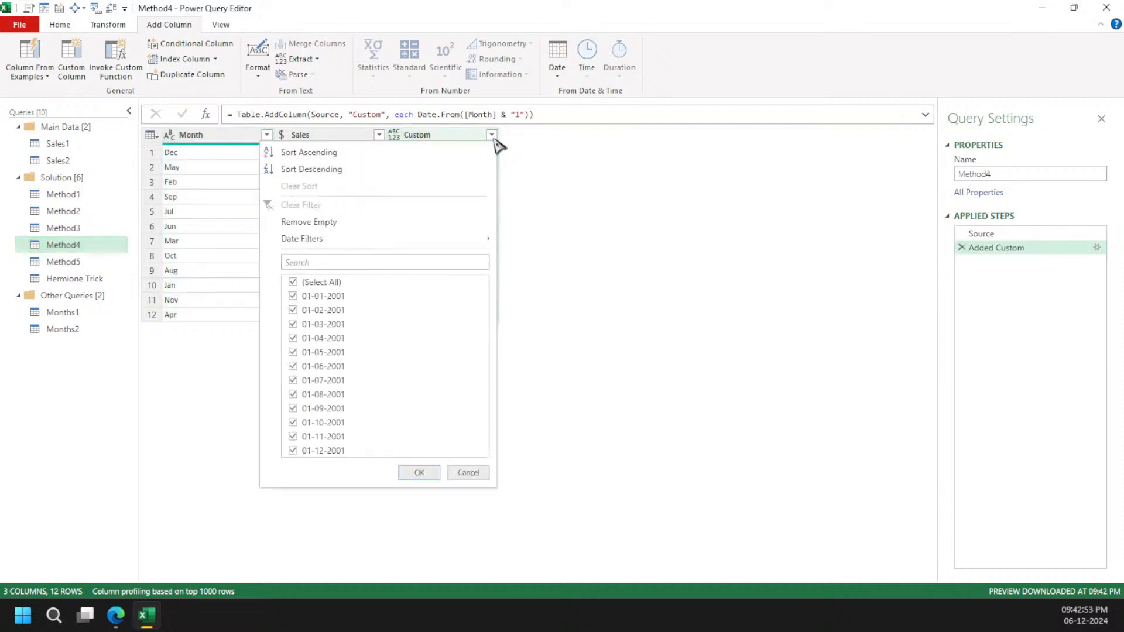
left_click(454, 154)
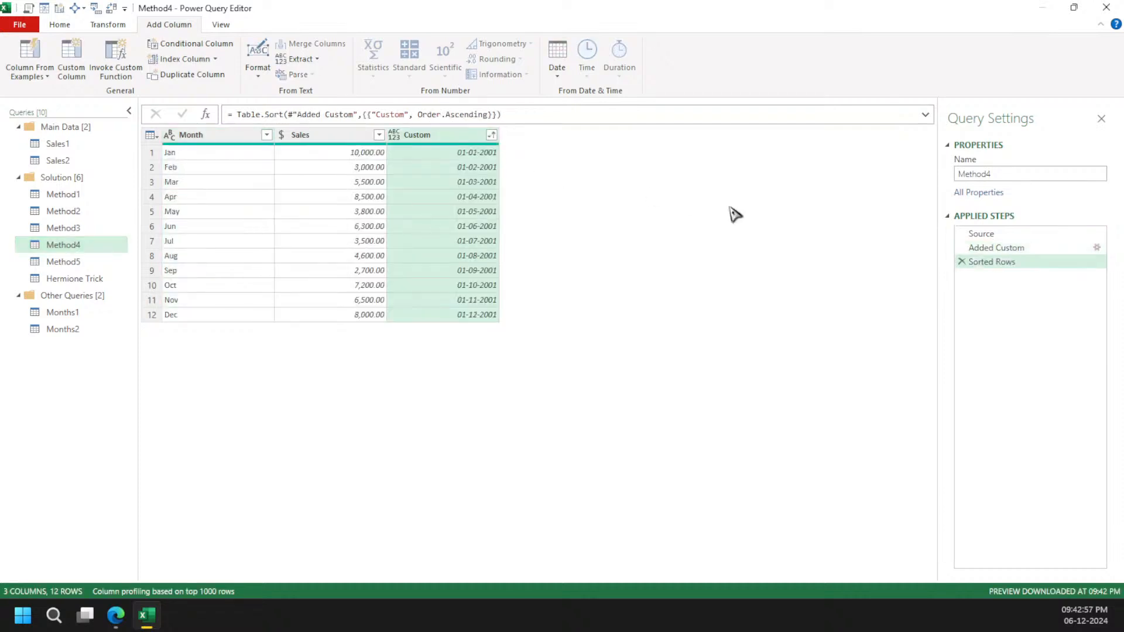
key("Delete")
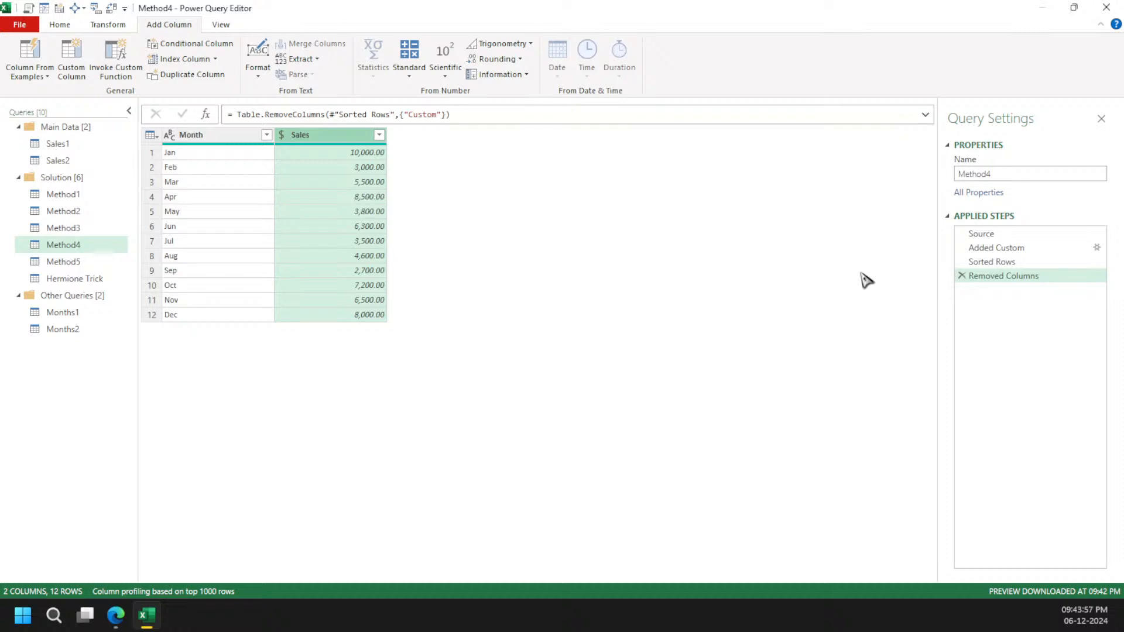
left_click(1056, 263)
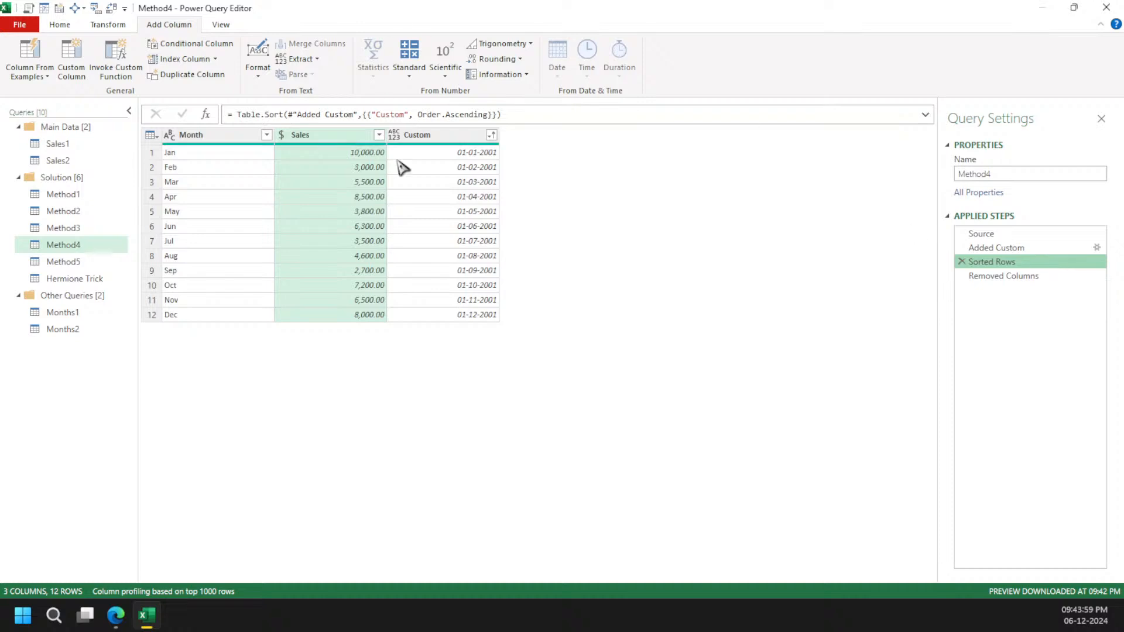
left_click(206, 115)
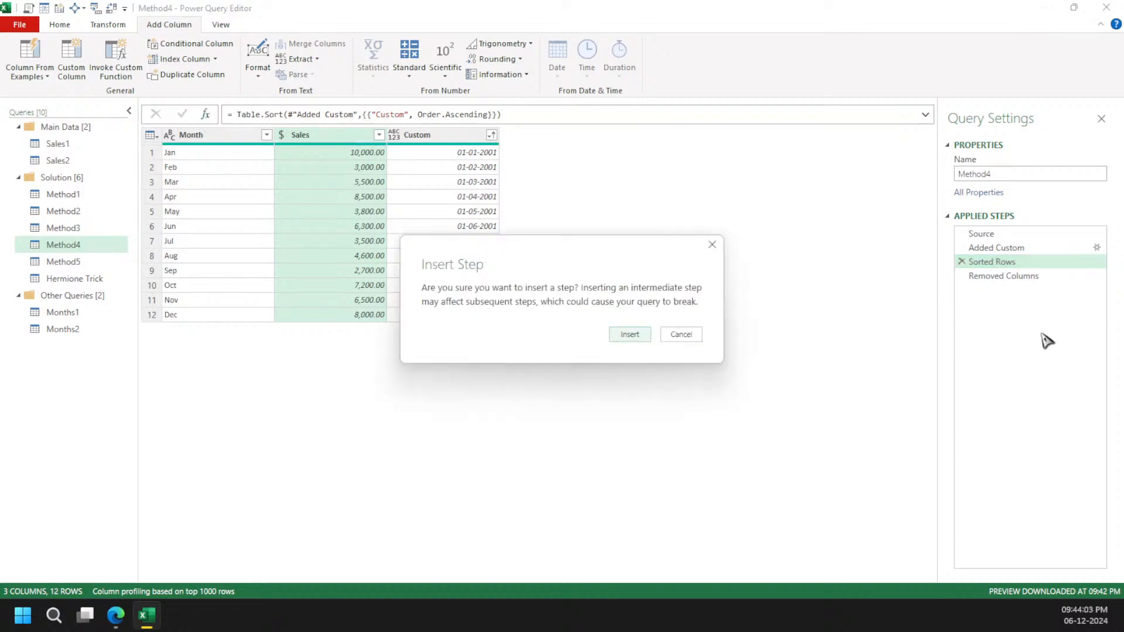
key("Escape")
left_click(1042, 278)
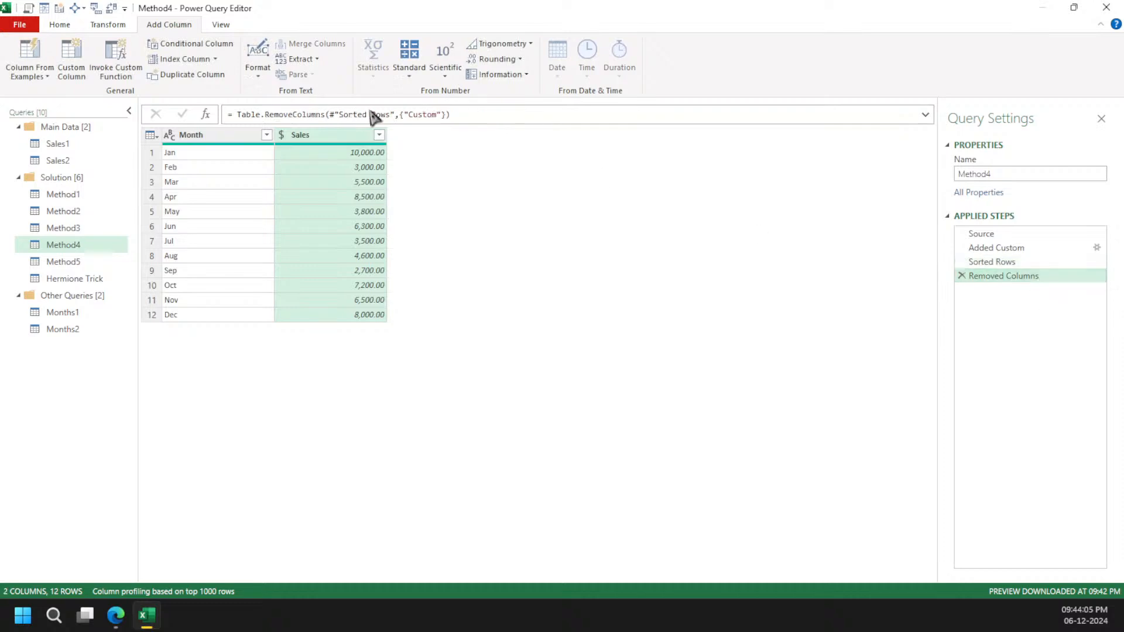
Add a custom step containing Table.Sort after Method4's Removed Columns step and examine the function's documentation and examples
left_click(211, 116)
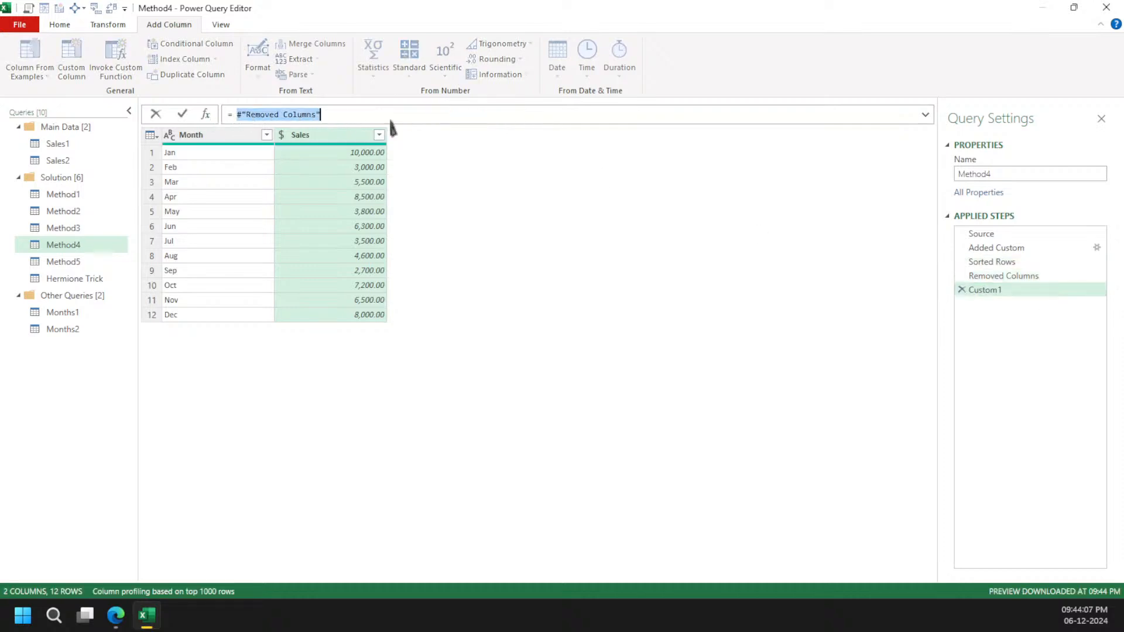
type("Table.sort")
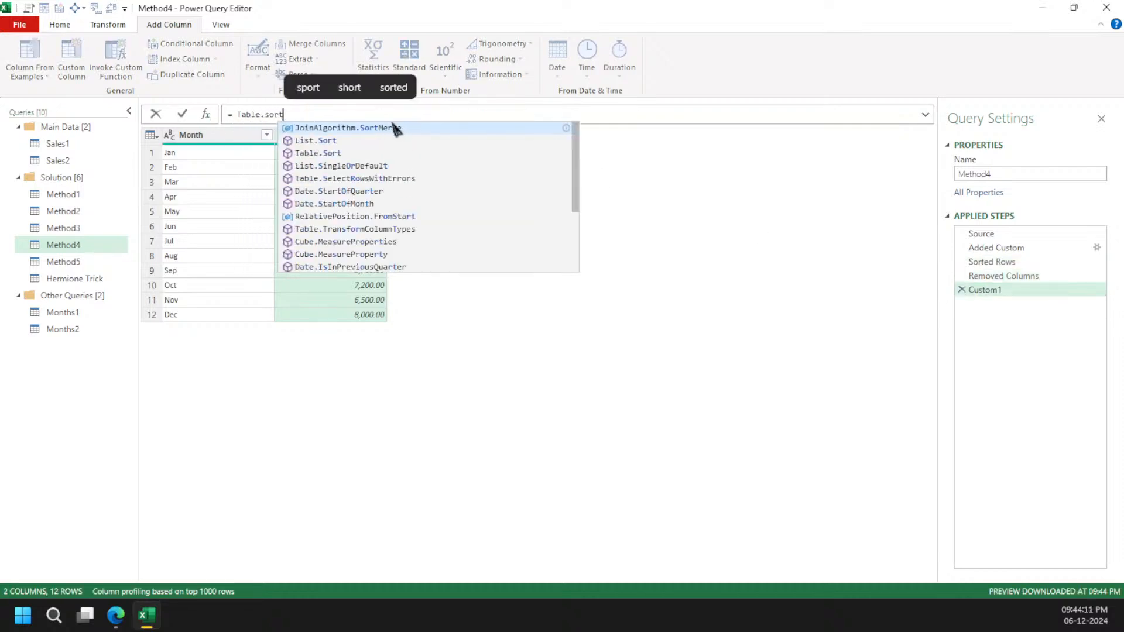
key("BackSpace")
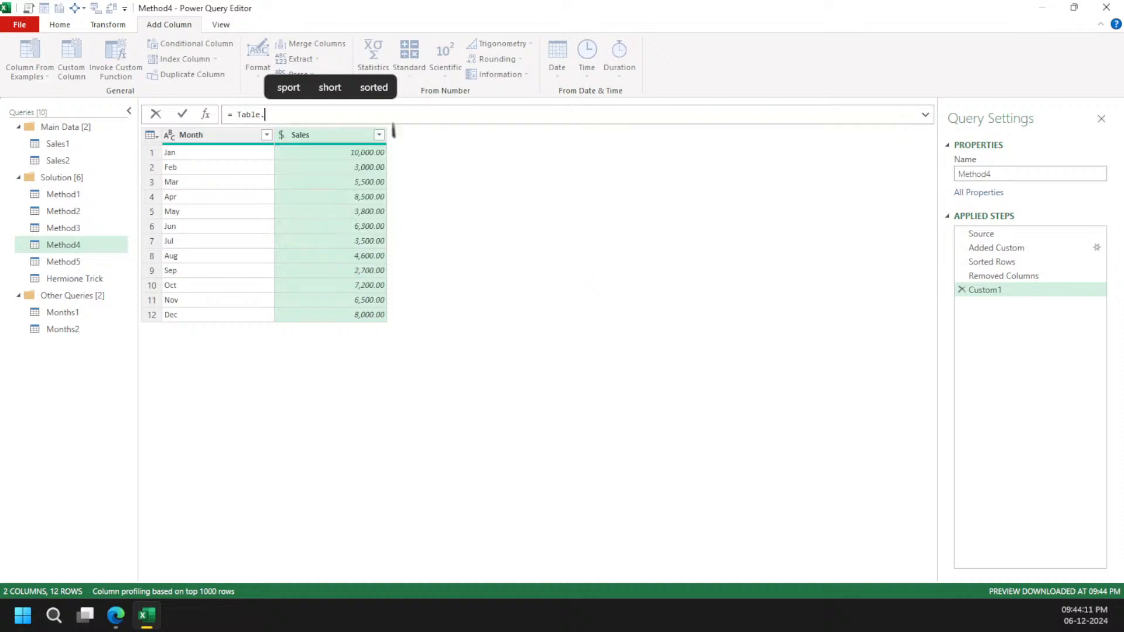
left_click(393, 128)
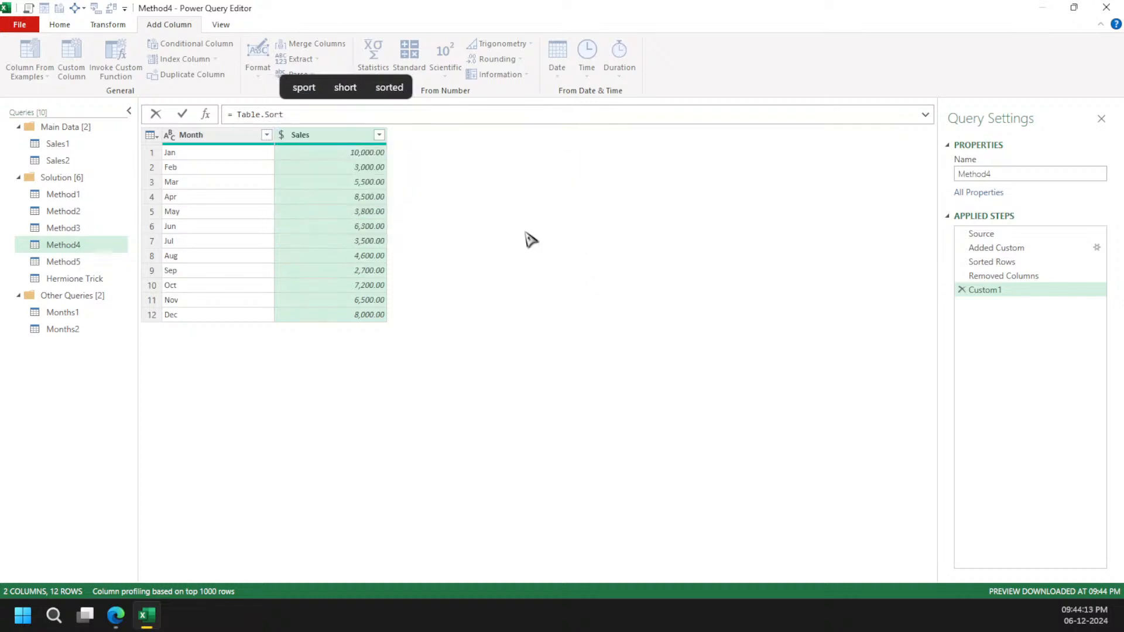
key("Return")
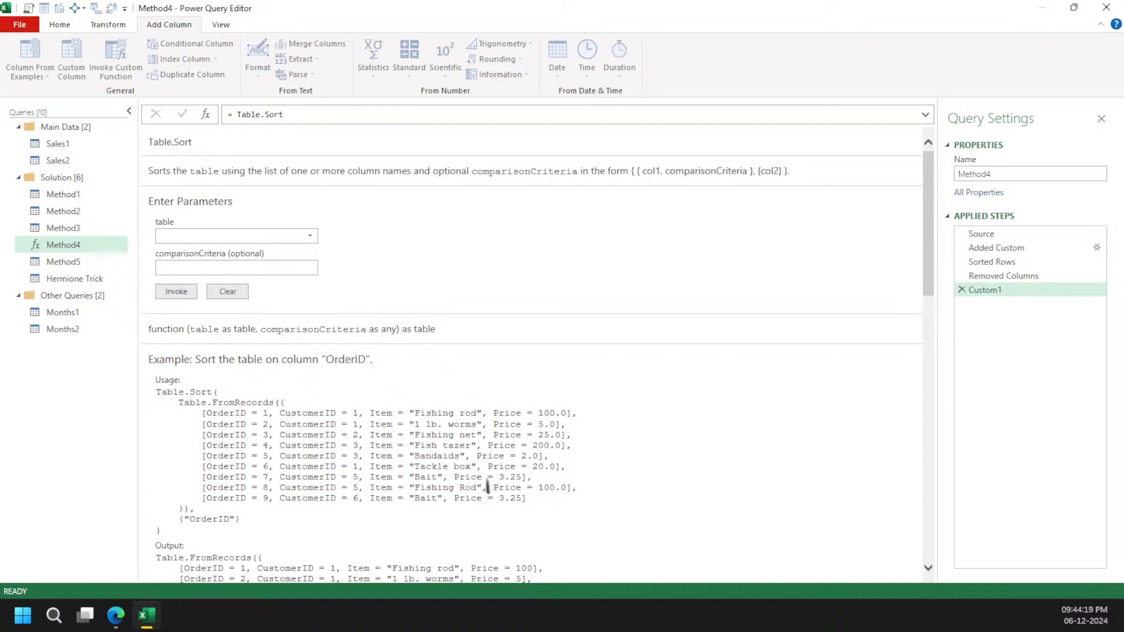
scroll(487, 486, "down", 8)
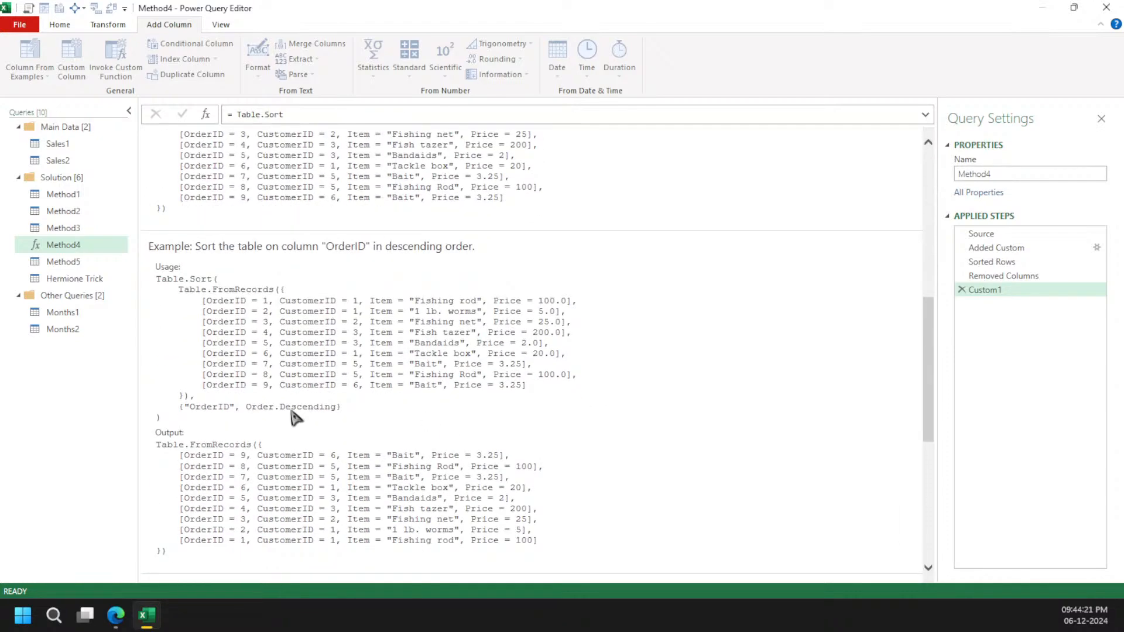
scroll(257, 328, "down", 5)
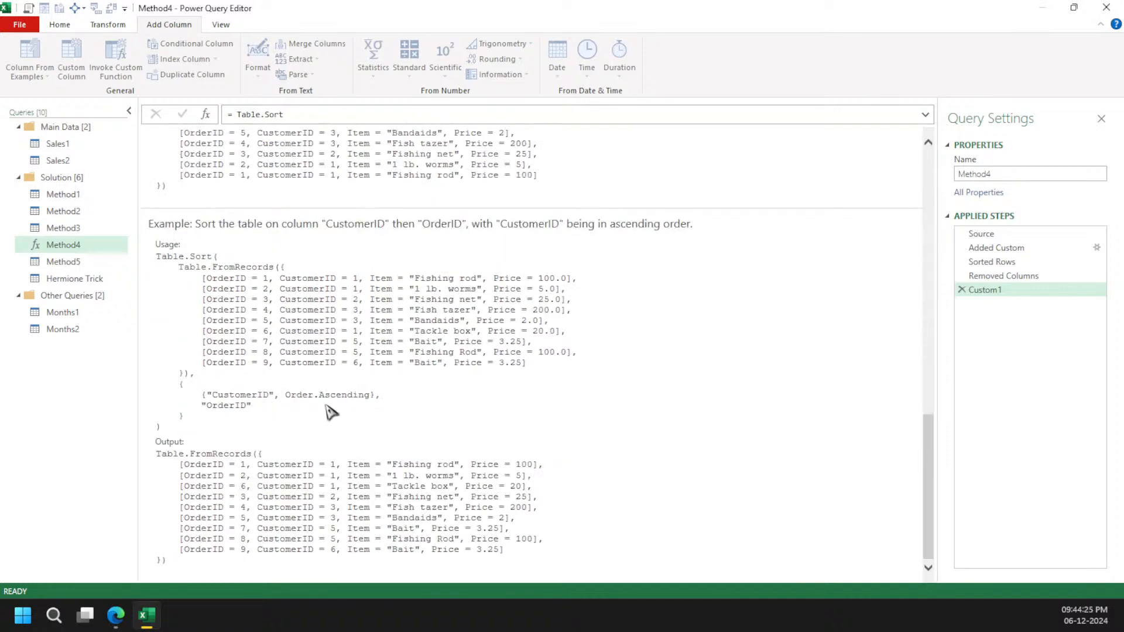
left_click_drag(929, 484, 924, 212)
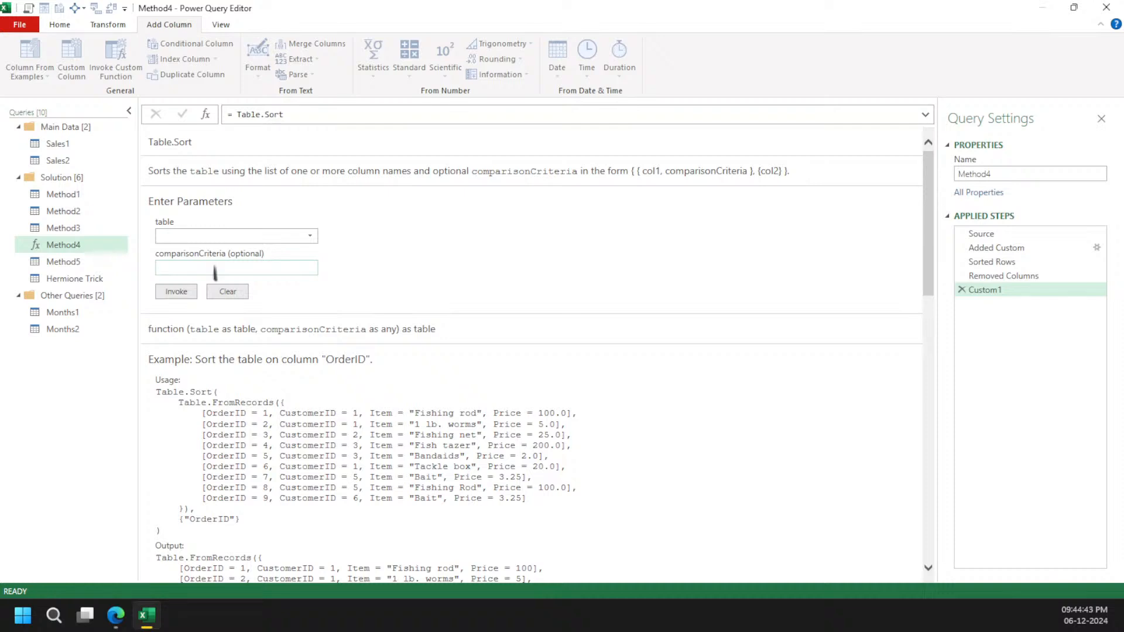
Copy the expression each Date.From([Month] & "1") from Method4's Added Custom formula
left_click(87, 266)
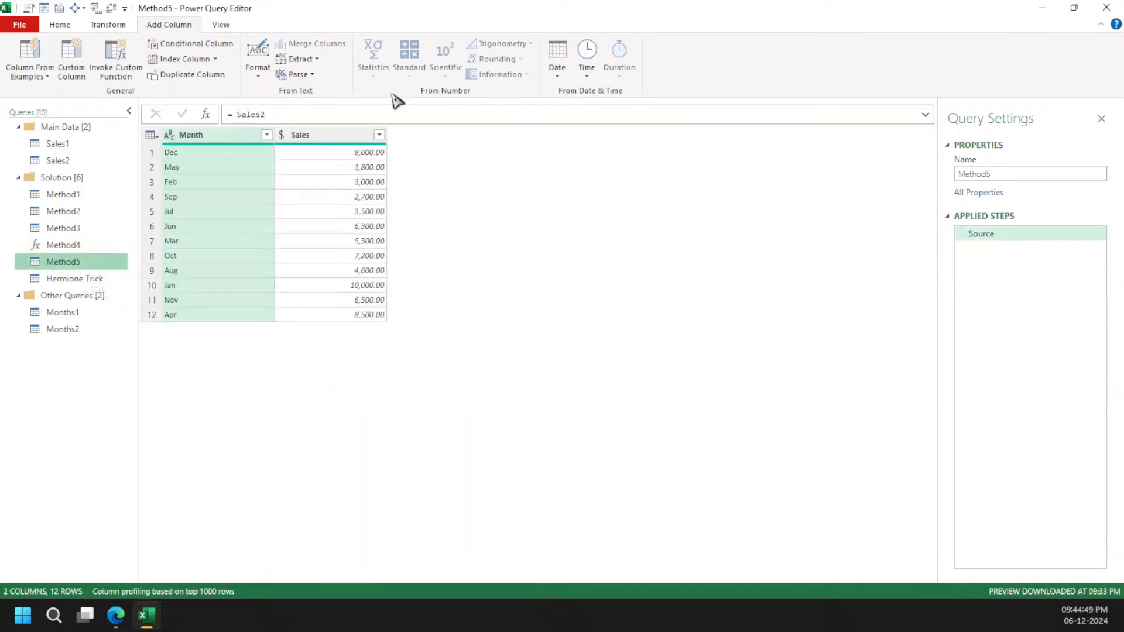
left_click(85, 246)
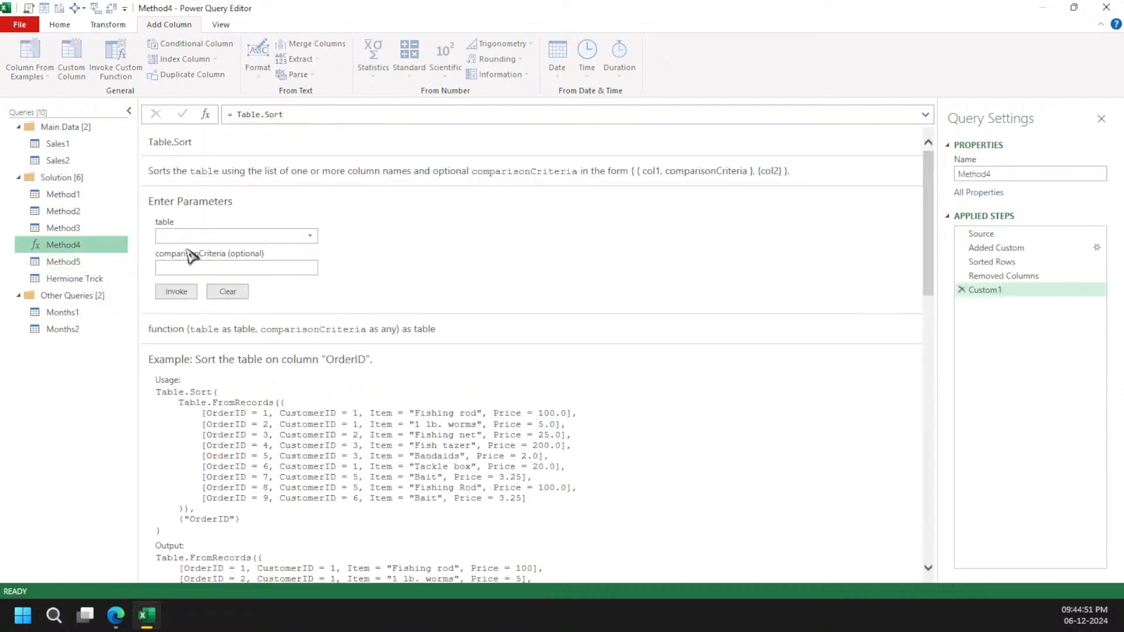
left_click(1021, 265)
left_click(1019, 248)
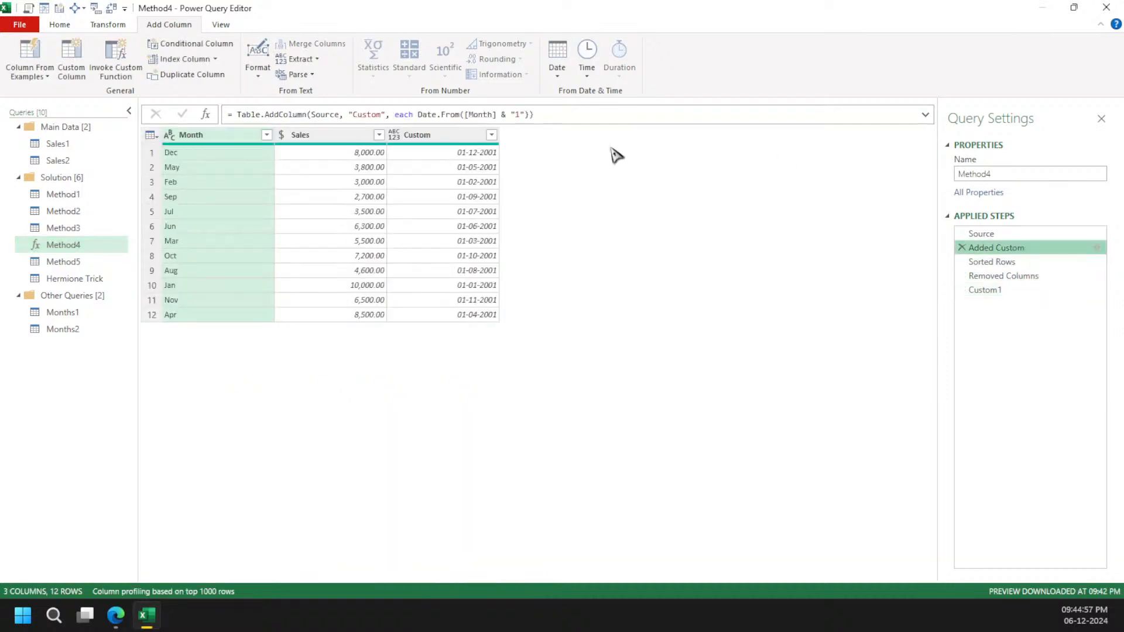
left_click(396, 117)
key("shift+Home")
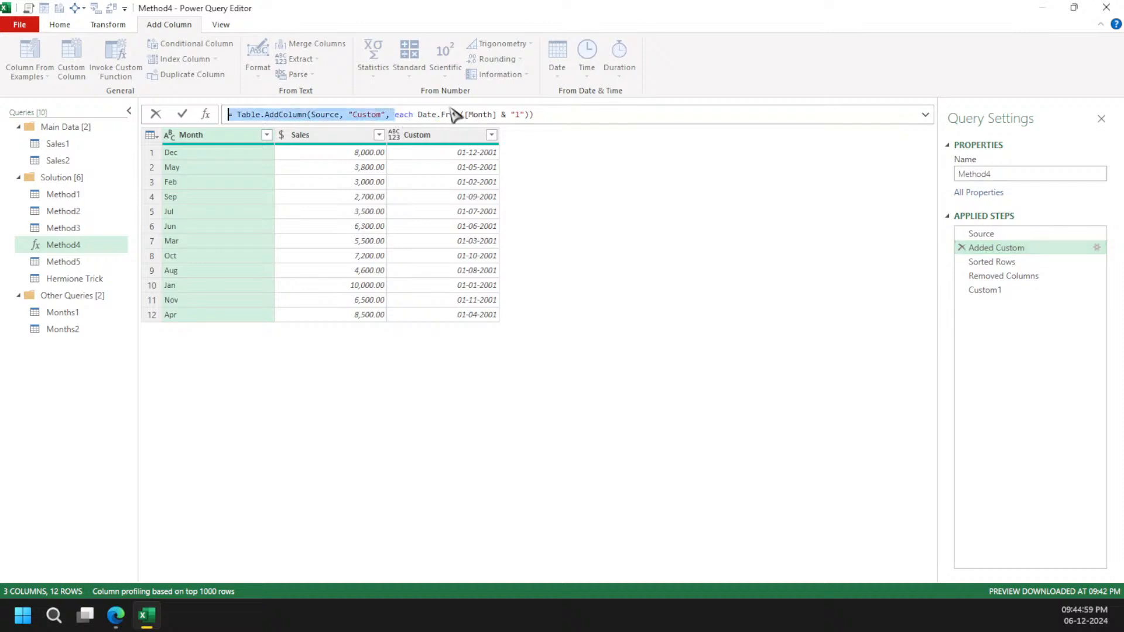
left_click(528, 114, "shift")
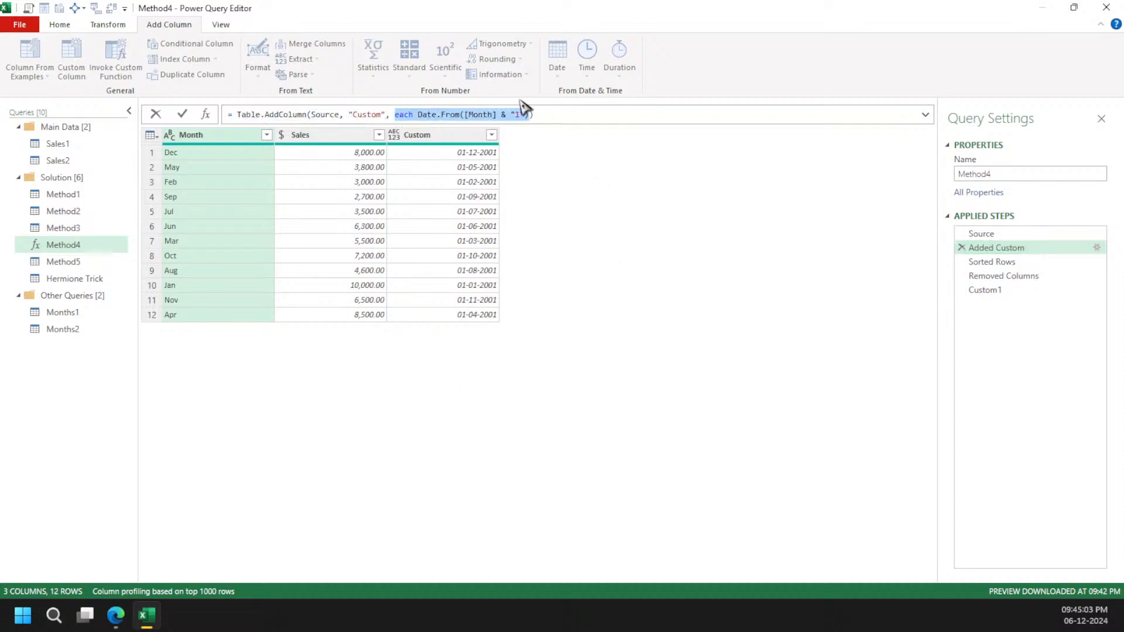
left_click_drag(393, 115, 531, 116)
left_click(1003, 262)
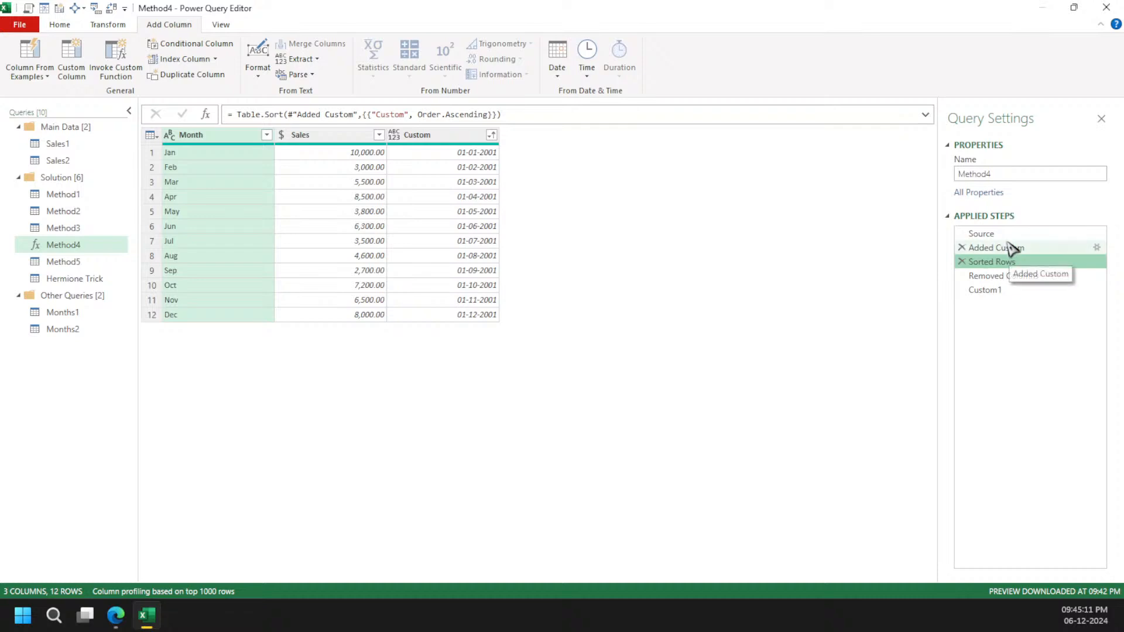
Add a custom step to Method5 with the formula Table.Sort(Source, each Date.From([Month] & "1"))
left_click(94, 261)
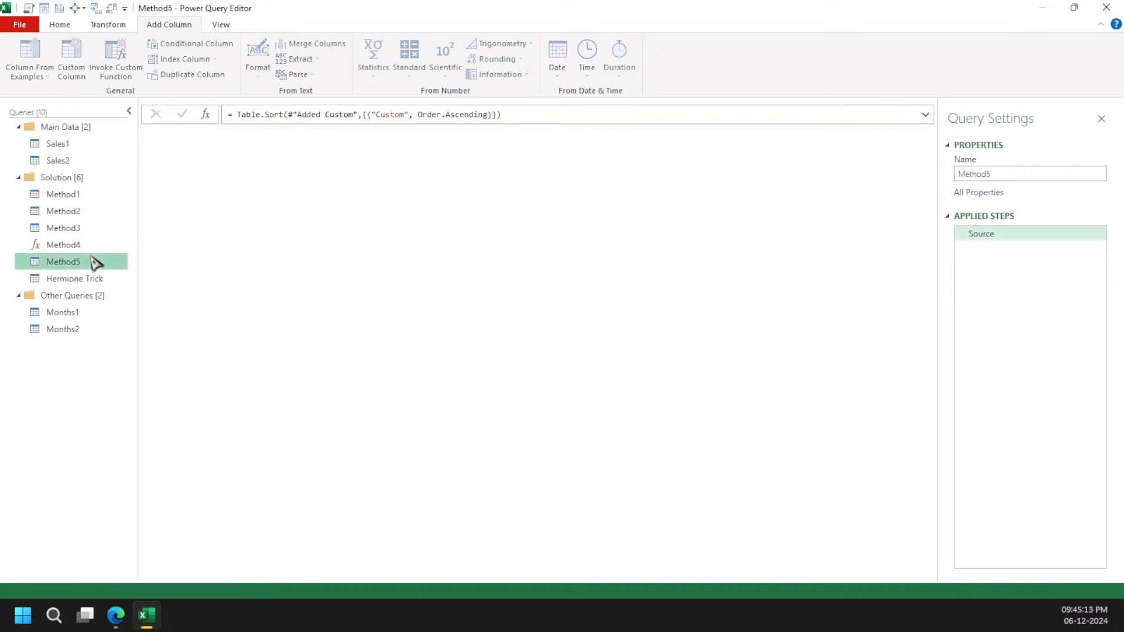
left_click(206, 115)
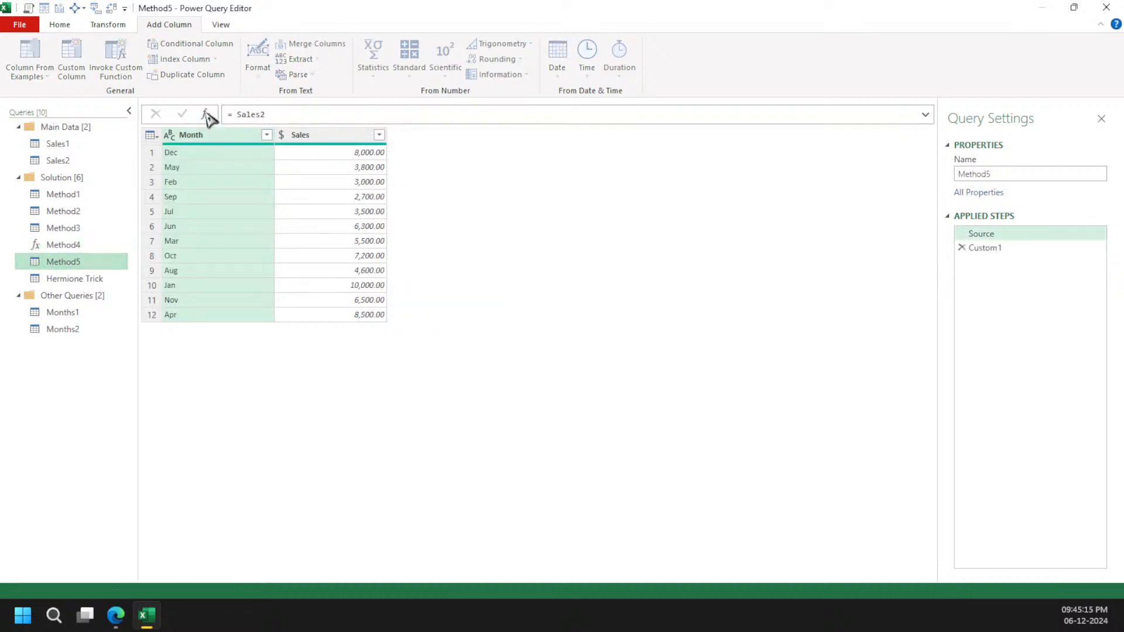
left_click(236, 116)
type("(Sourc")
key("Left")
type("Table.so")
key("Tab")
type(", each Date.From([Month] & \"1\")")
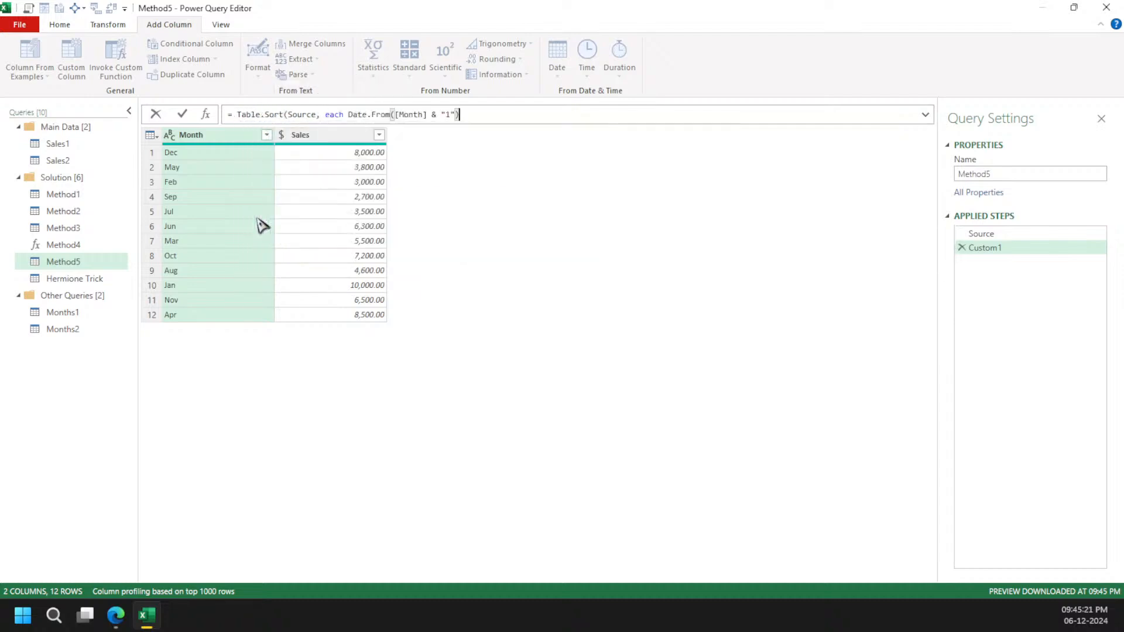
type(")")
key("Return")
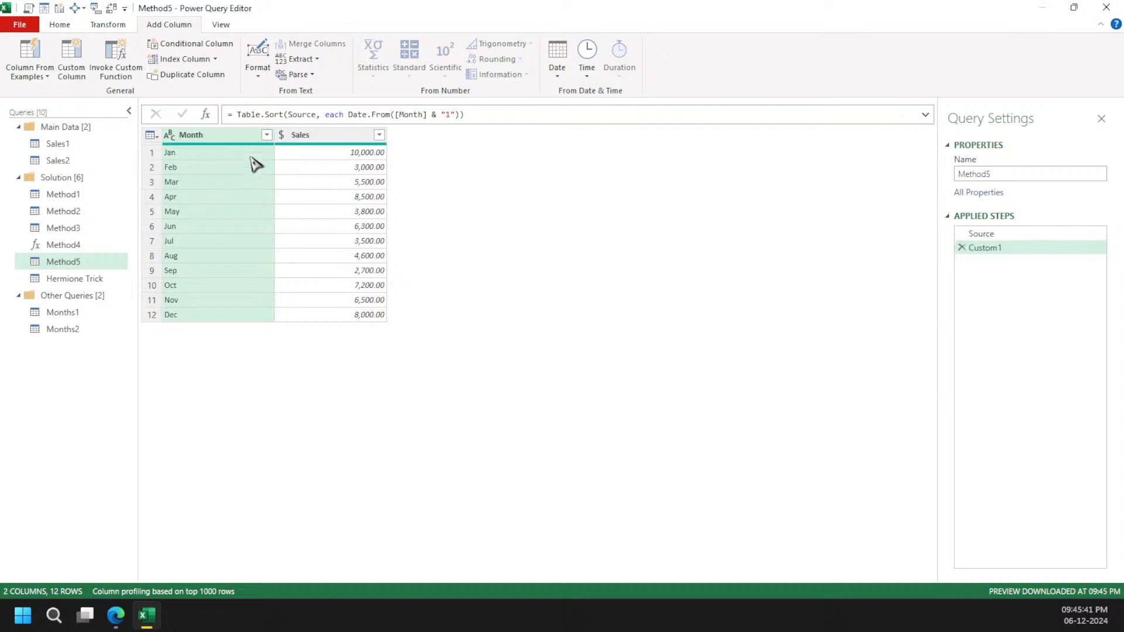
Rename Method5's custom step as Sort
double_click(1045, 247)
type("Sort")
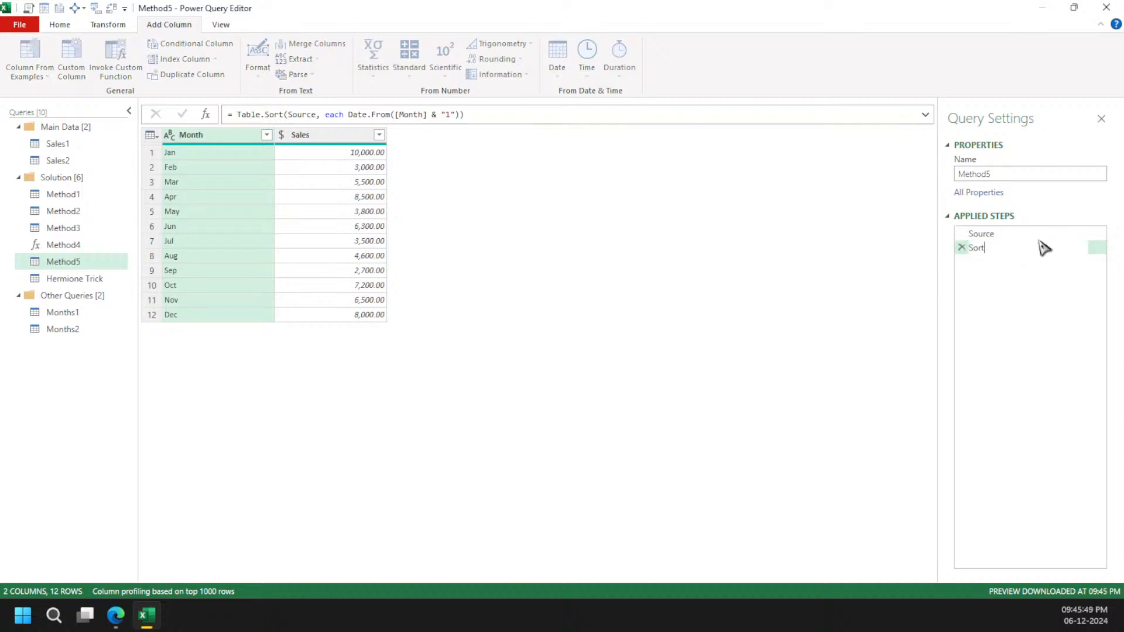
key("Return")
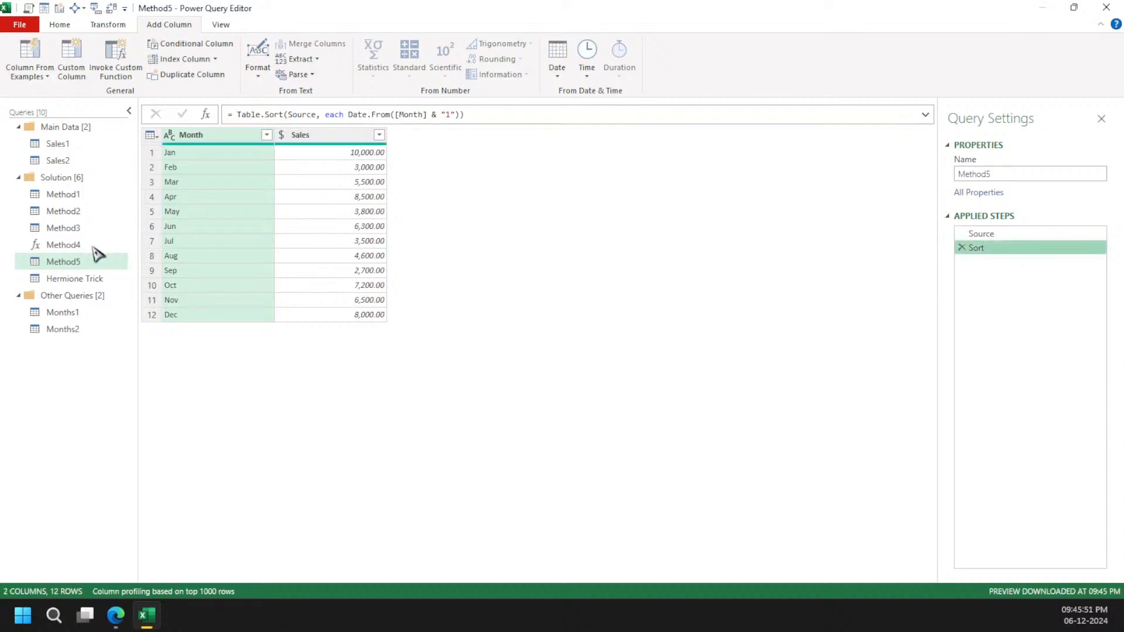
Review the results and applied steps of the Method1, Method2, Method3 and Method4 queries
left_click(94, 194)
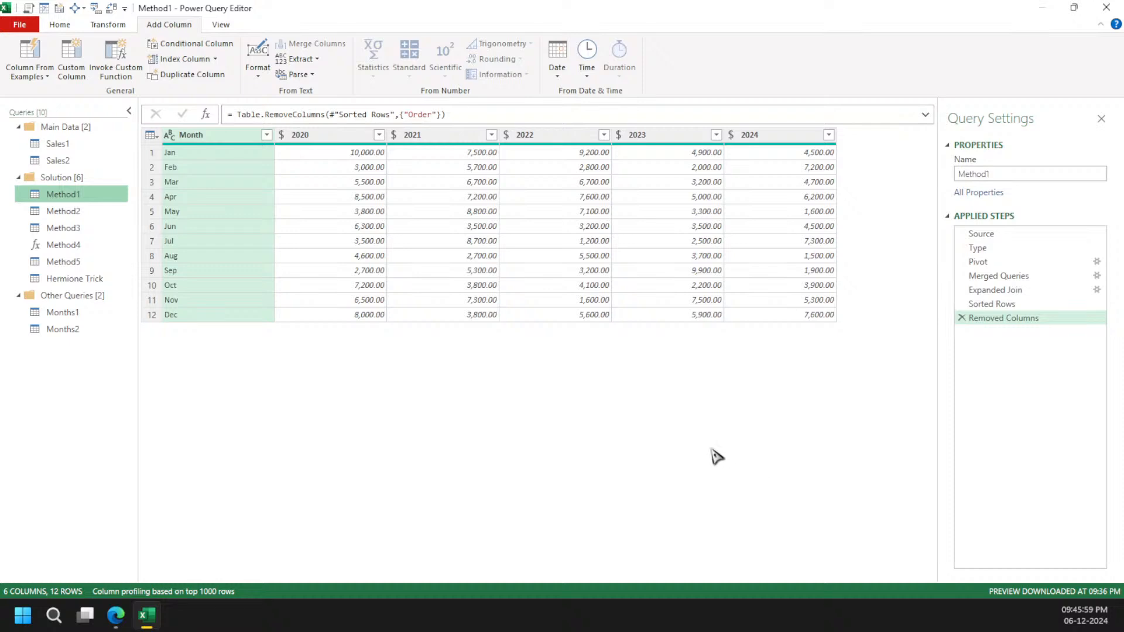
left_click(106, 216)
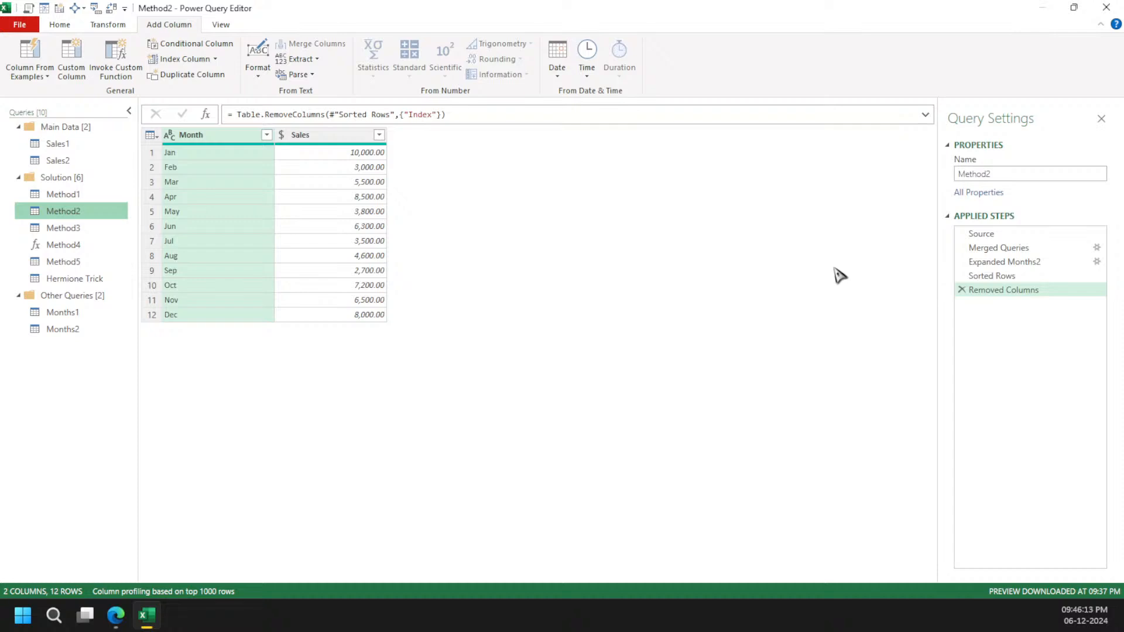
left_click(110, 223, "ctrl")
left_click(114, 228)
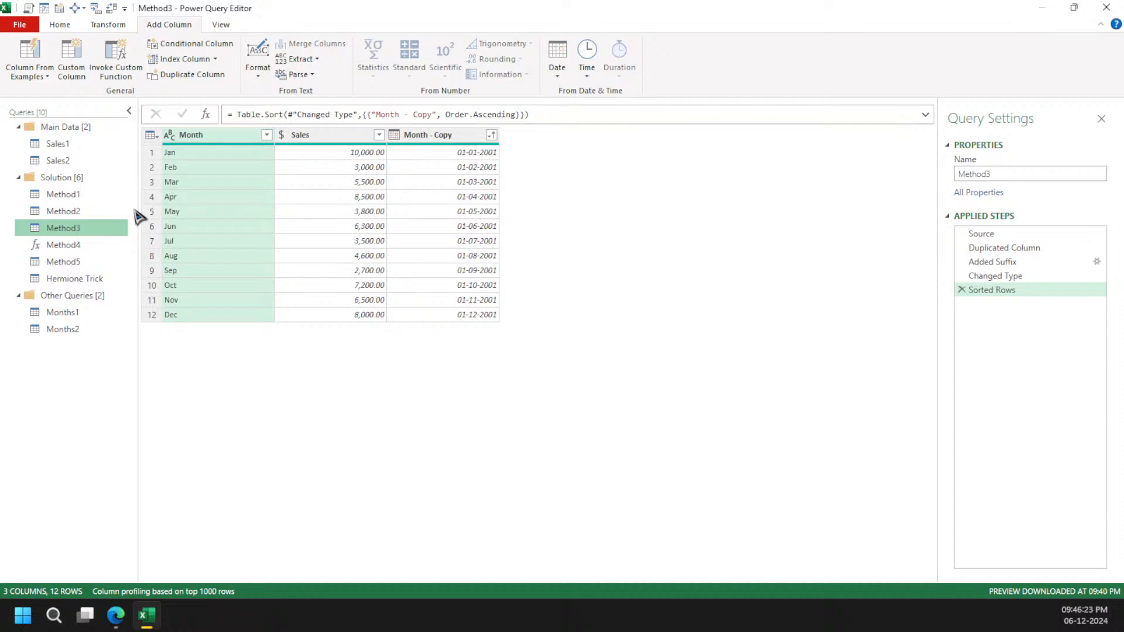
left_click(88, 246)
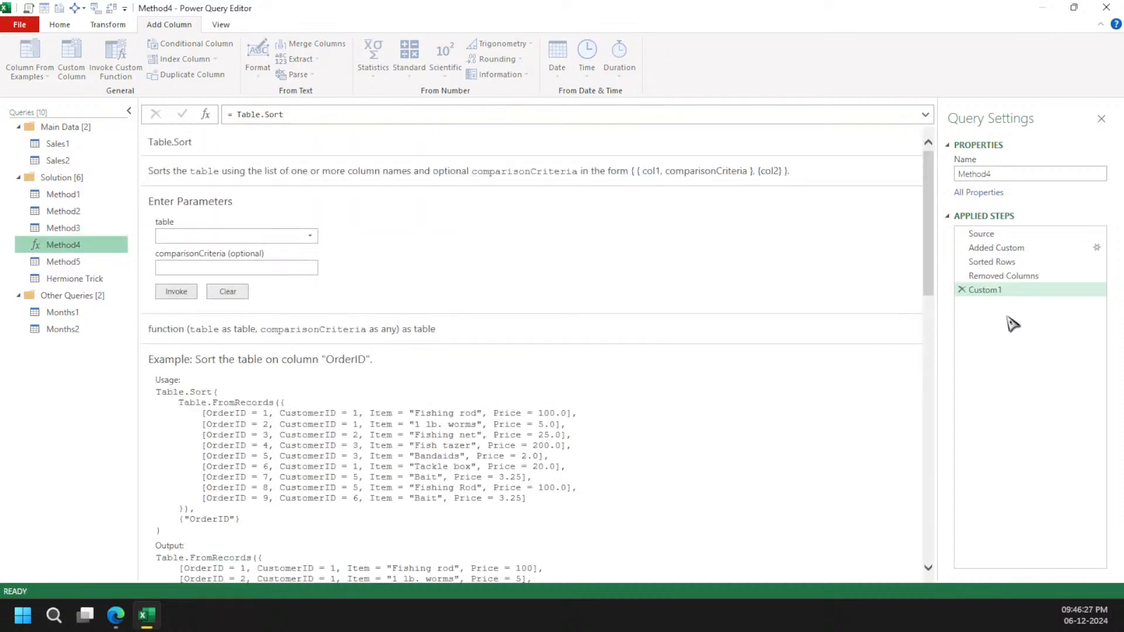
left_click(1017, 253)
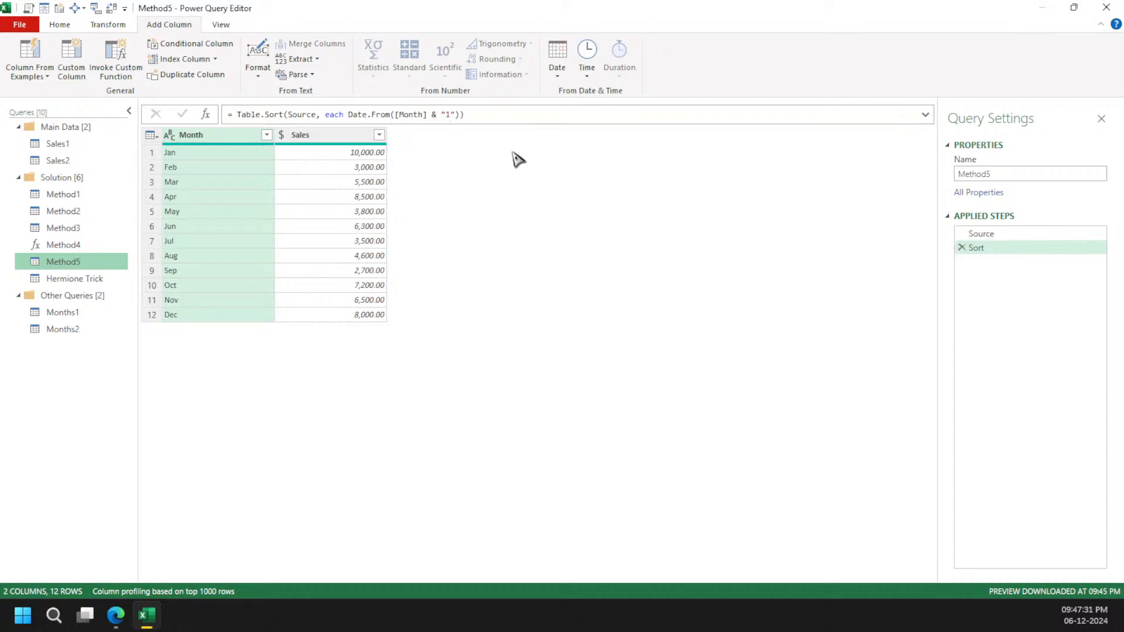
Delete the Table.Sort custom step at the end of Method4
left_click(87, 245)
left_click(962, 290)
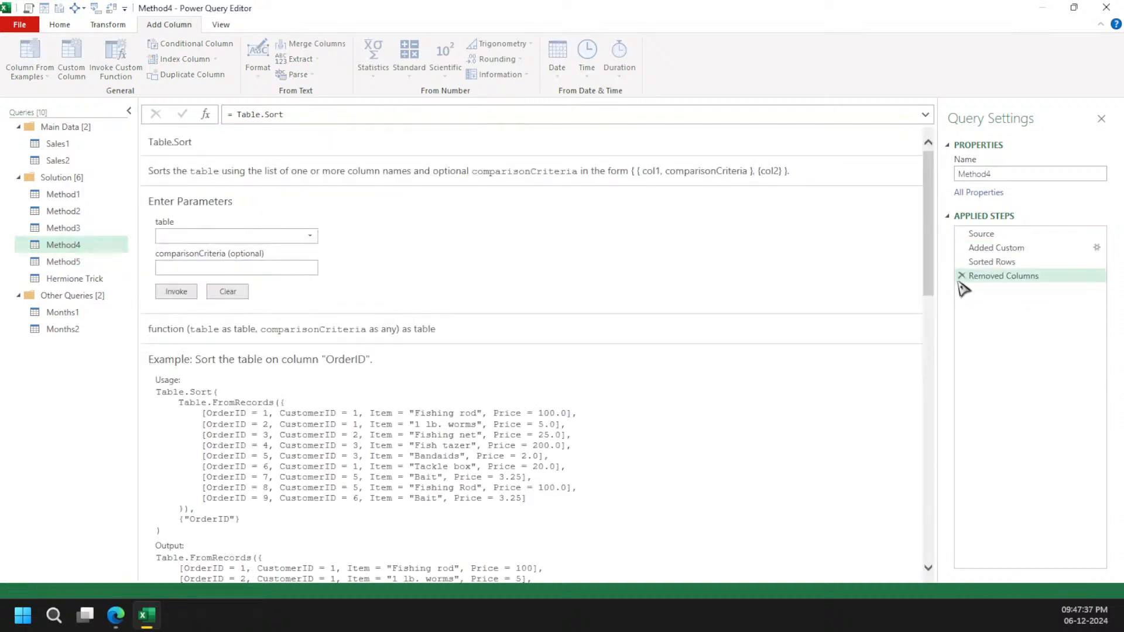
Delete the Removed Columns and Sorted Rows steps from Method4, and compare with the Method5 query
left_click(962, 276)
left_click(961, 262)
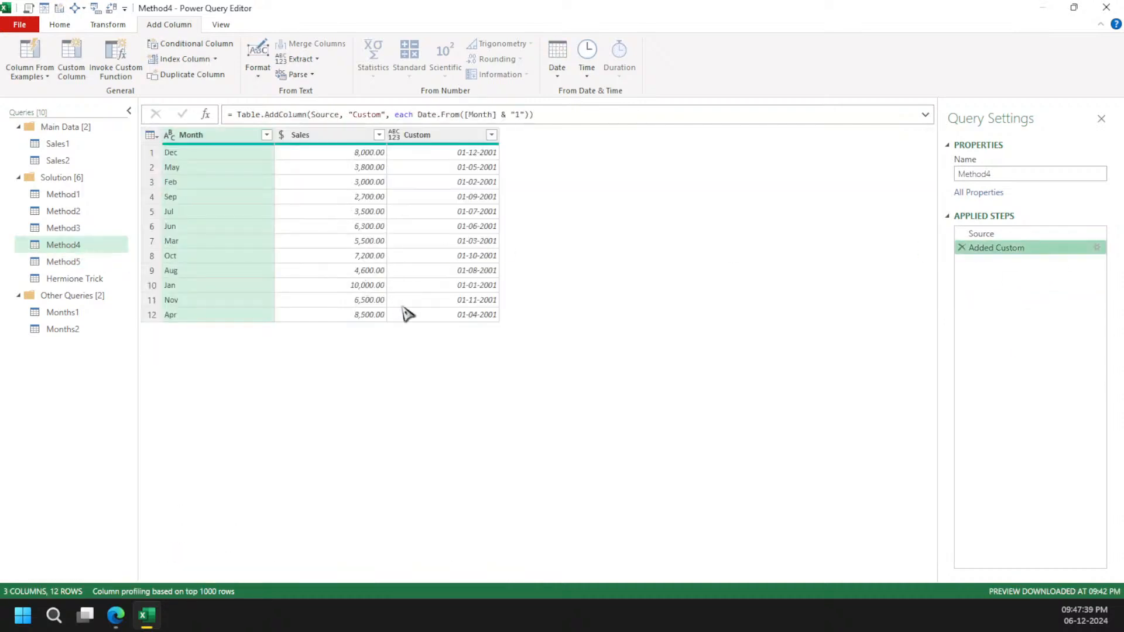
left_click(118, 262)
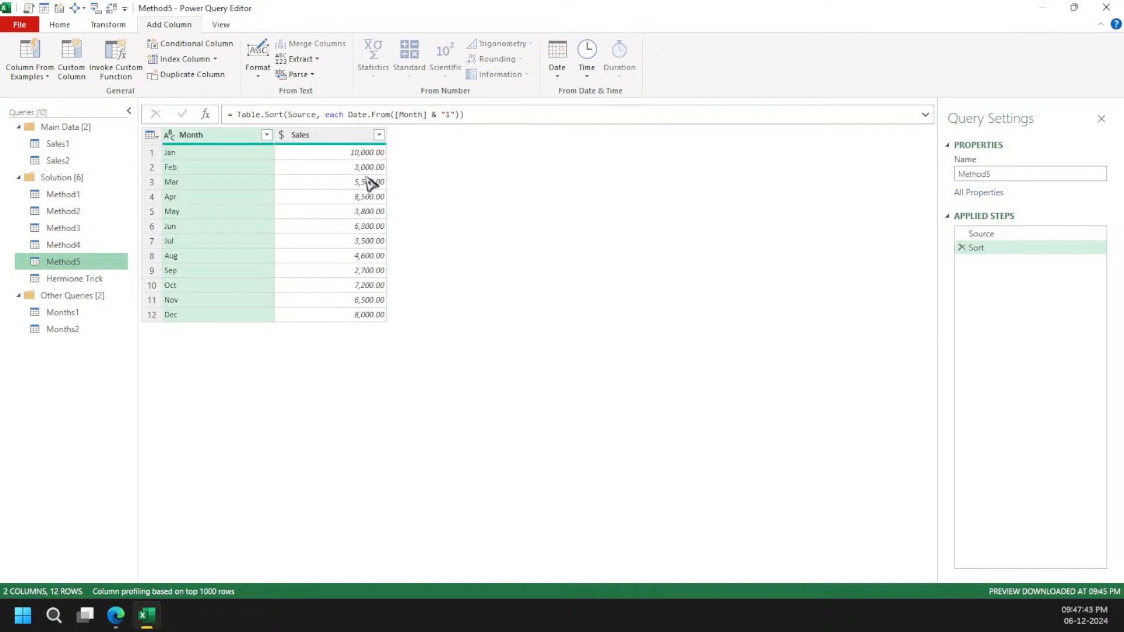
Sort the Method4 table in ascending order by the Custom date column
left_click(65, 245)
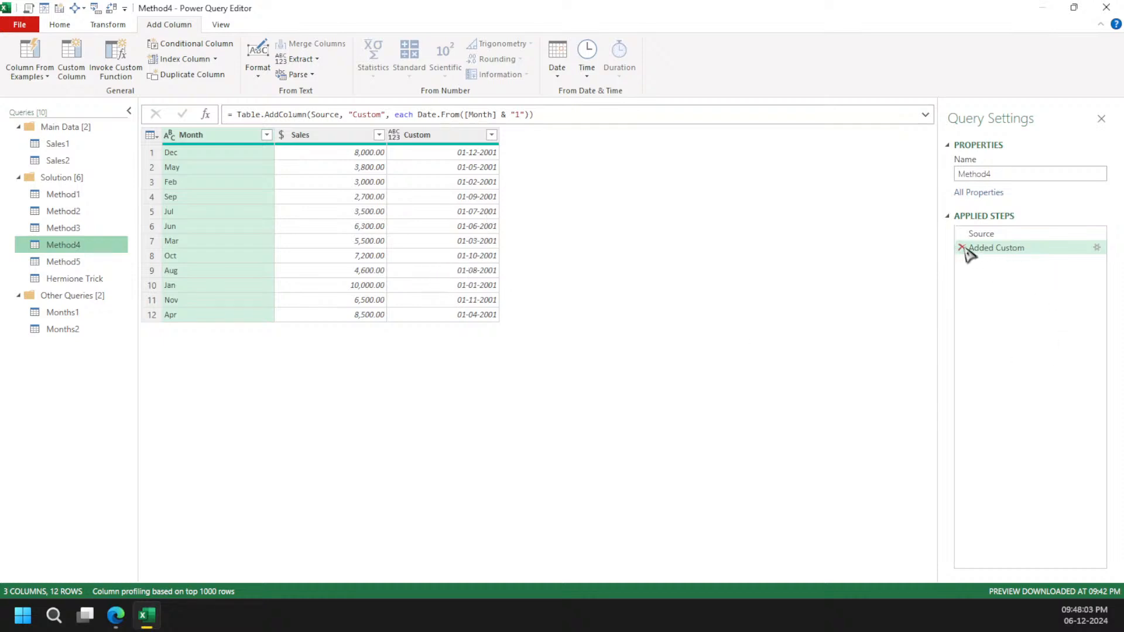
left_click(491, 135)
left_click(454, 152)
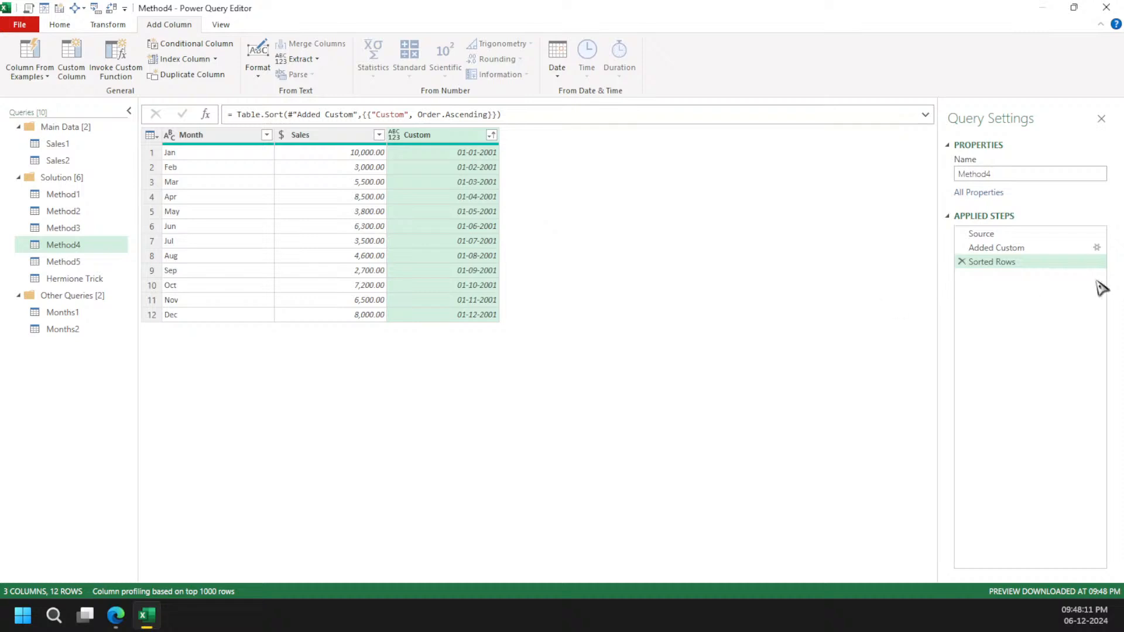
Rename Method4's Added Custom step as CustomColumn and return to the Sorted Rows step
left_click(1050, 248)
left_click(555, 114)
key("ctrl+a")
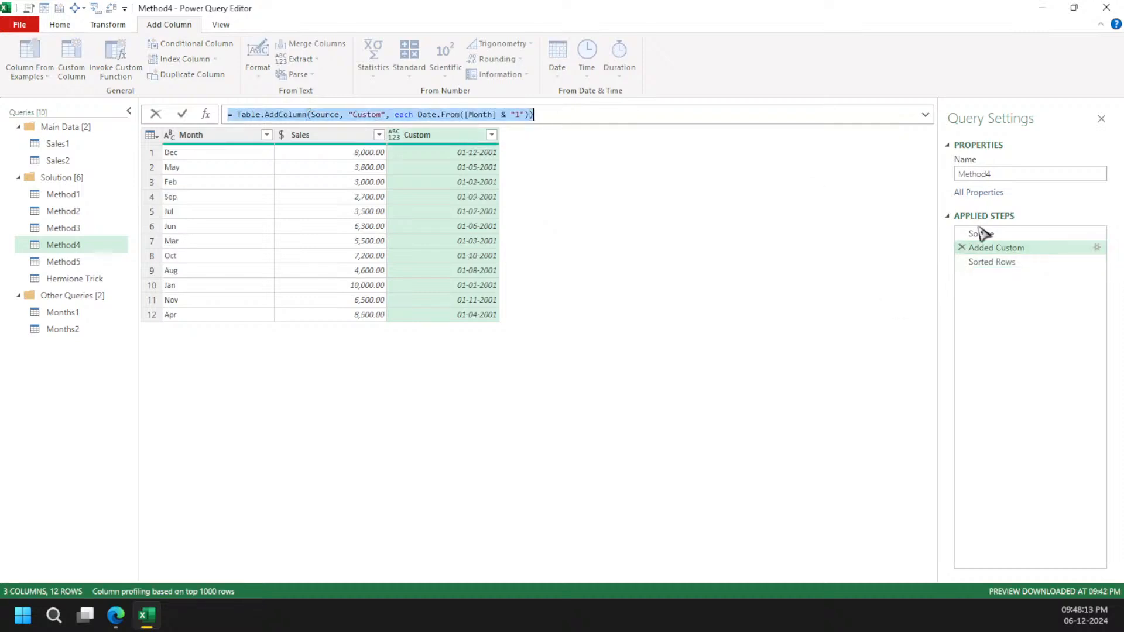
double_click(1011, 248)
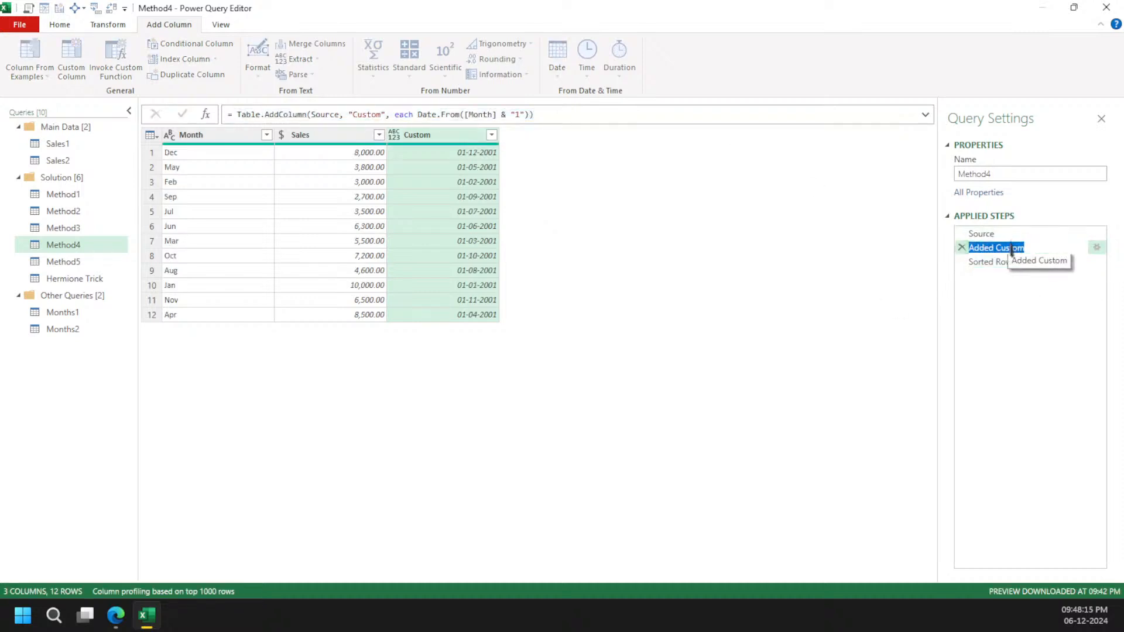
type("CustomColumn")
key("Return")
left_click(1077, 262)
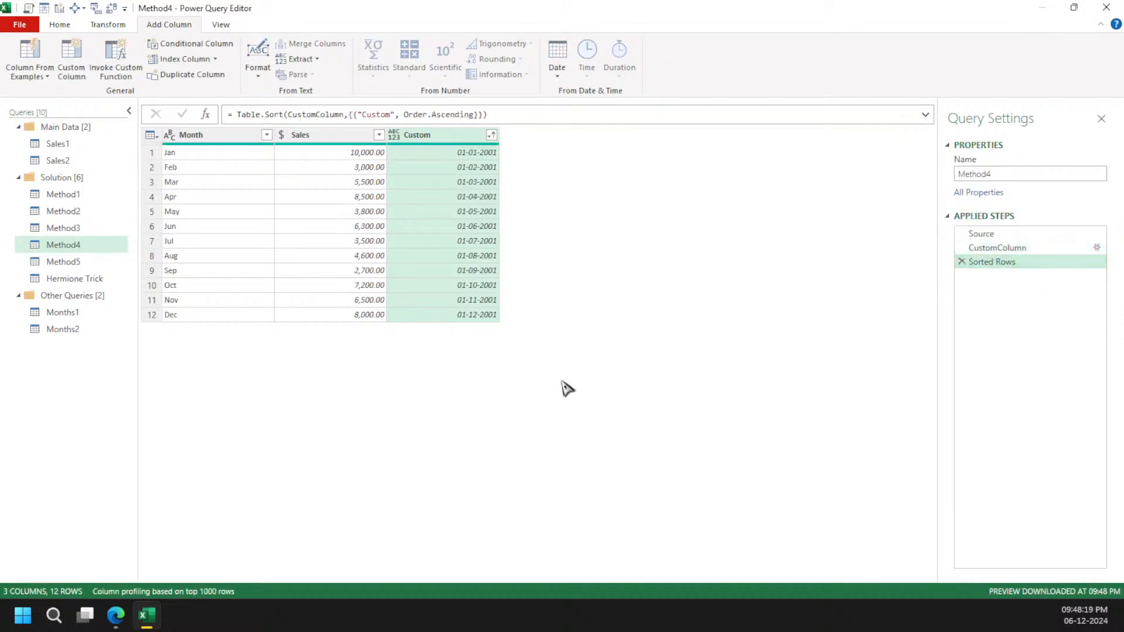
Set up a new custom column in Method4 with the formula Date.AddMonths([Custom], -3)
left_click(71, 56)
left_click(659, 265)
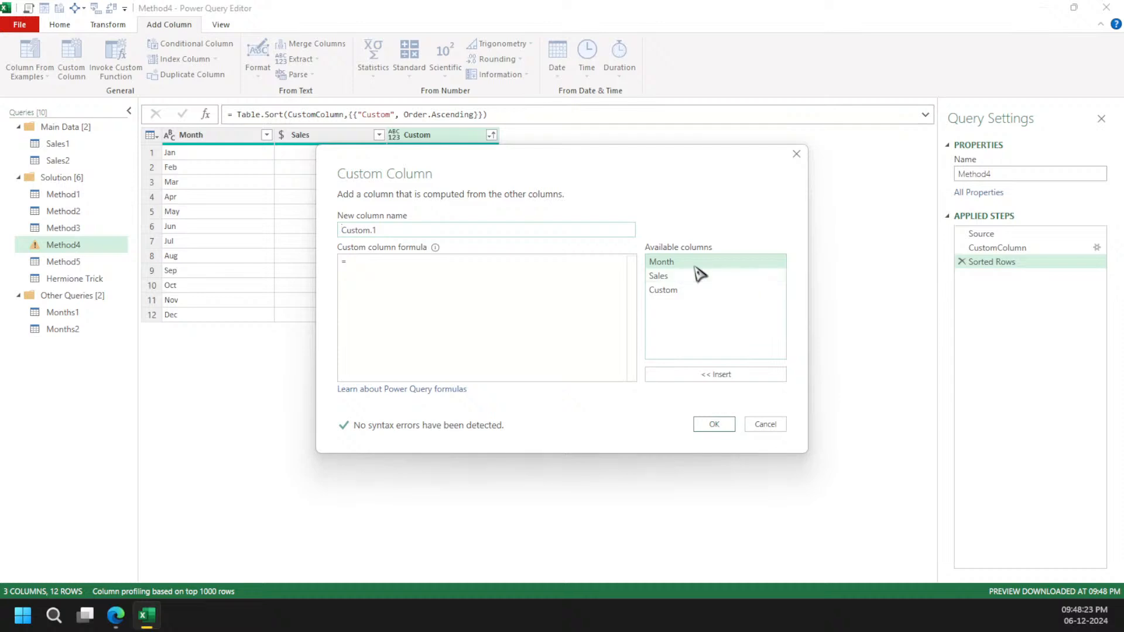
type("dateaddo")
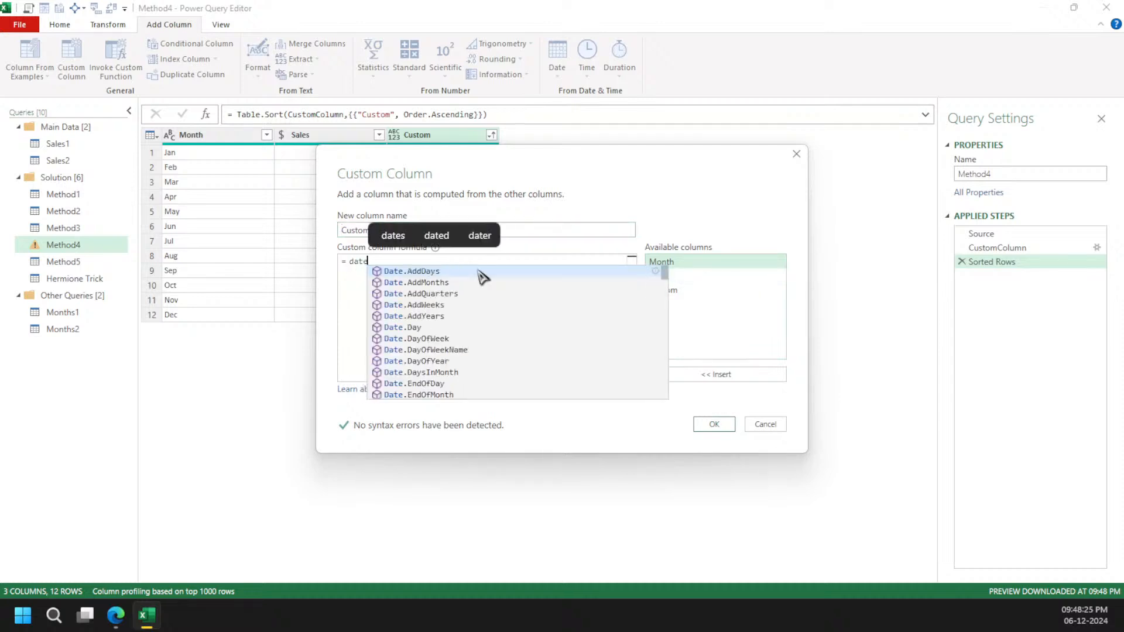
key("BackSpace")
type("mo")
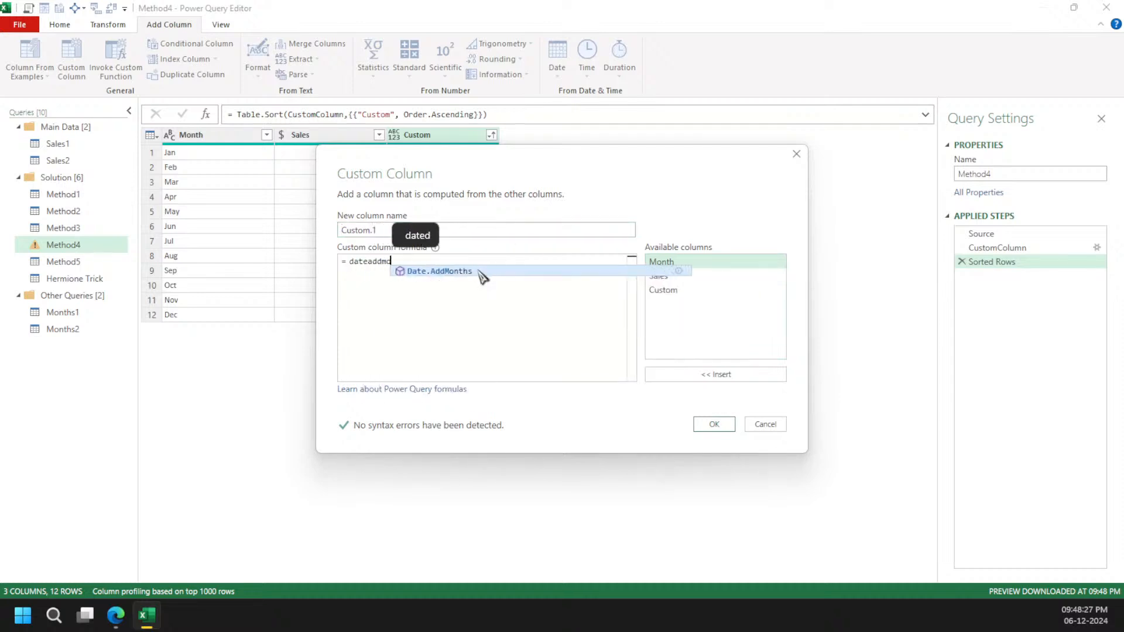
key("Tab")
type("(")
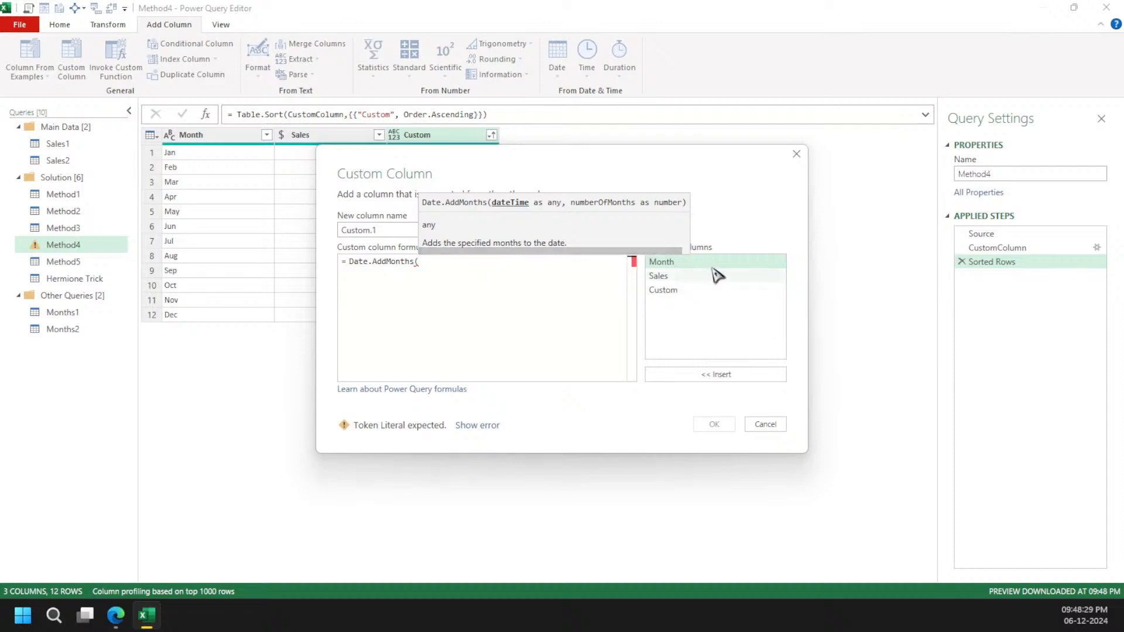
double_click(706, 292)
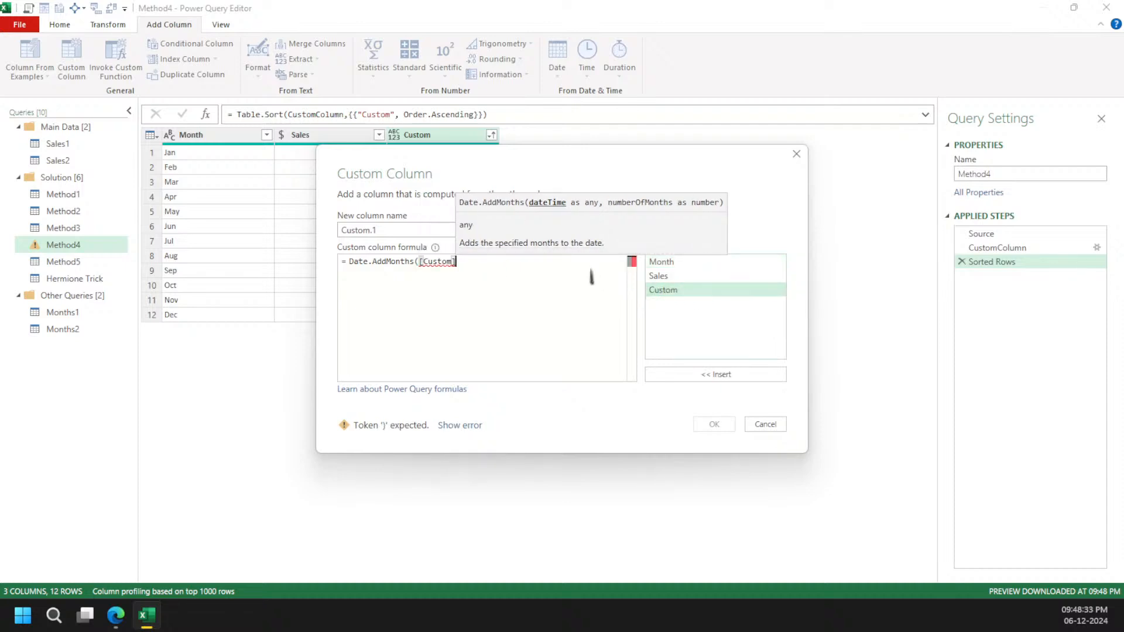
type(", -3)")
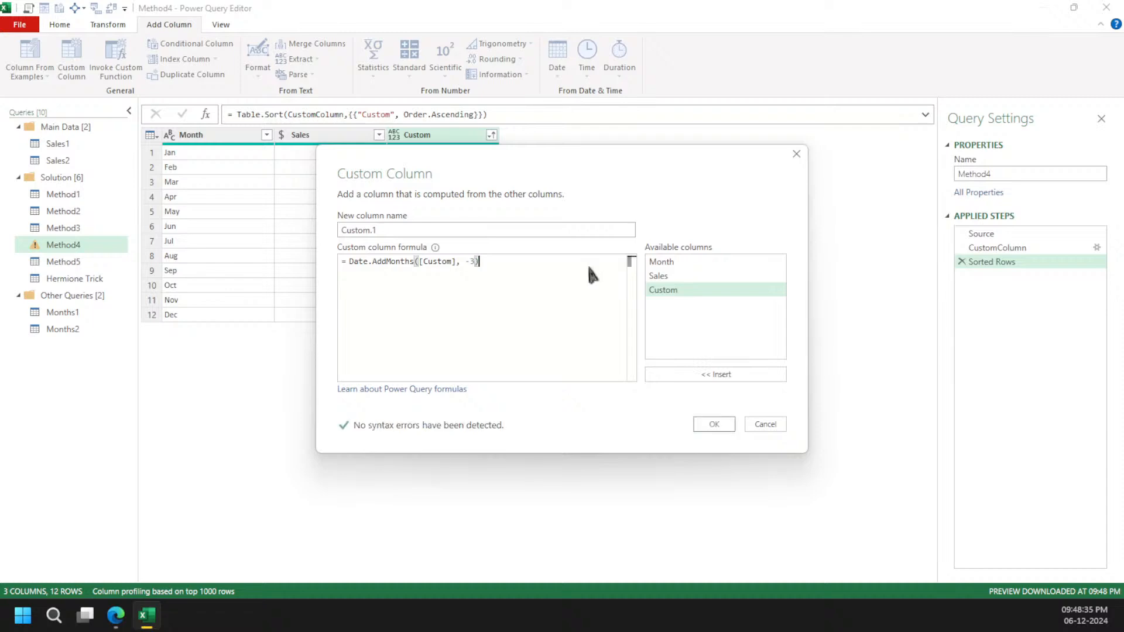
Name the custom column New and add it to the Method4 table
key("BackSpace")
key("BackSpace")
double_click(387, 231)
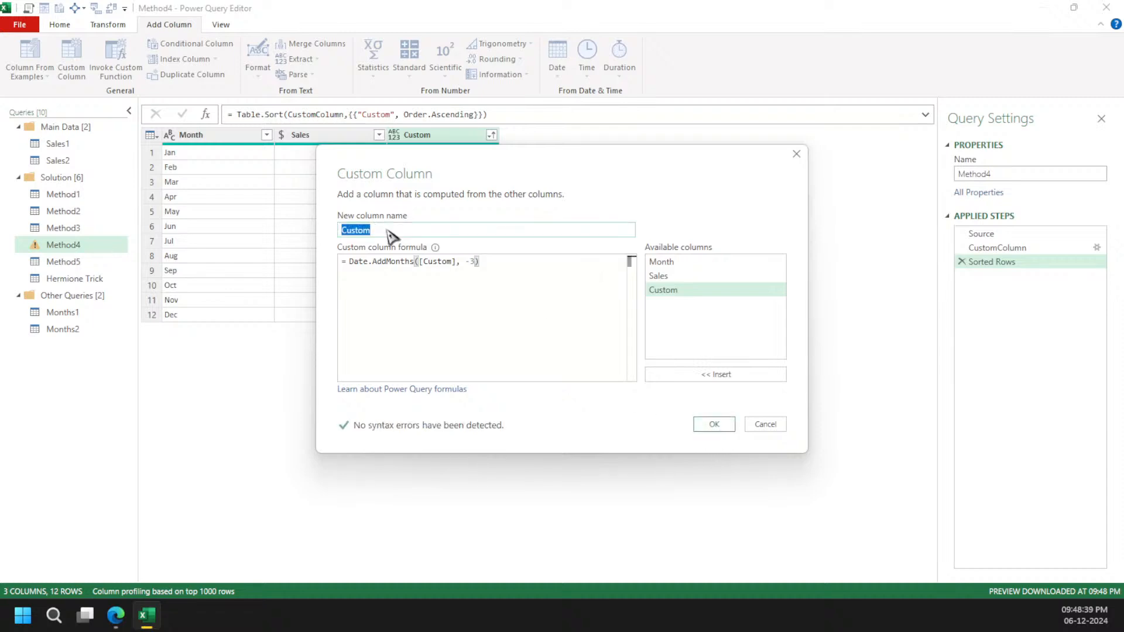
type("New")
key("Return")
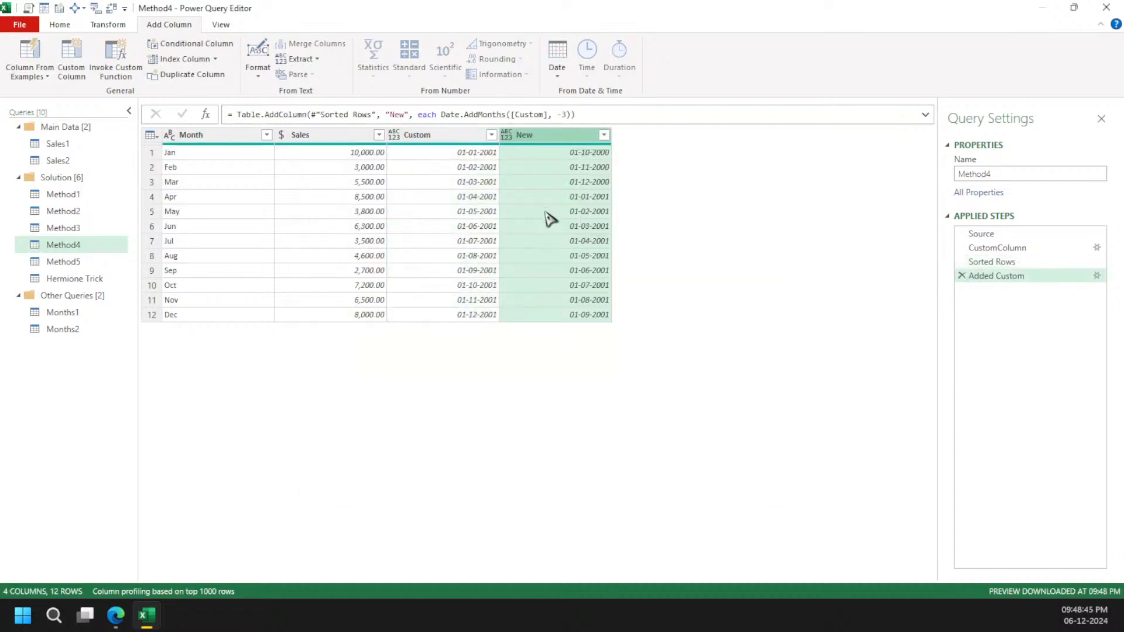
Wrap the New column's Date.AddMonths([Custom], -3) expression in Date.Month so it returns month numbers
left_click(588, 168)
left_click(590, 196)
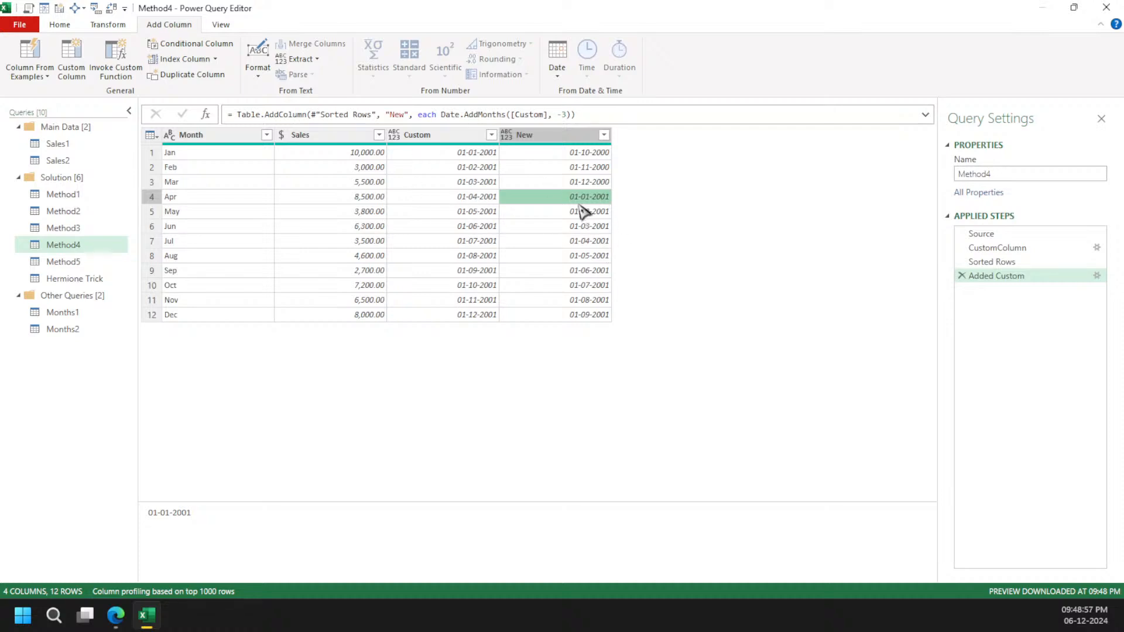
left_click(447, 115)
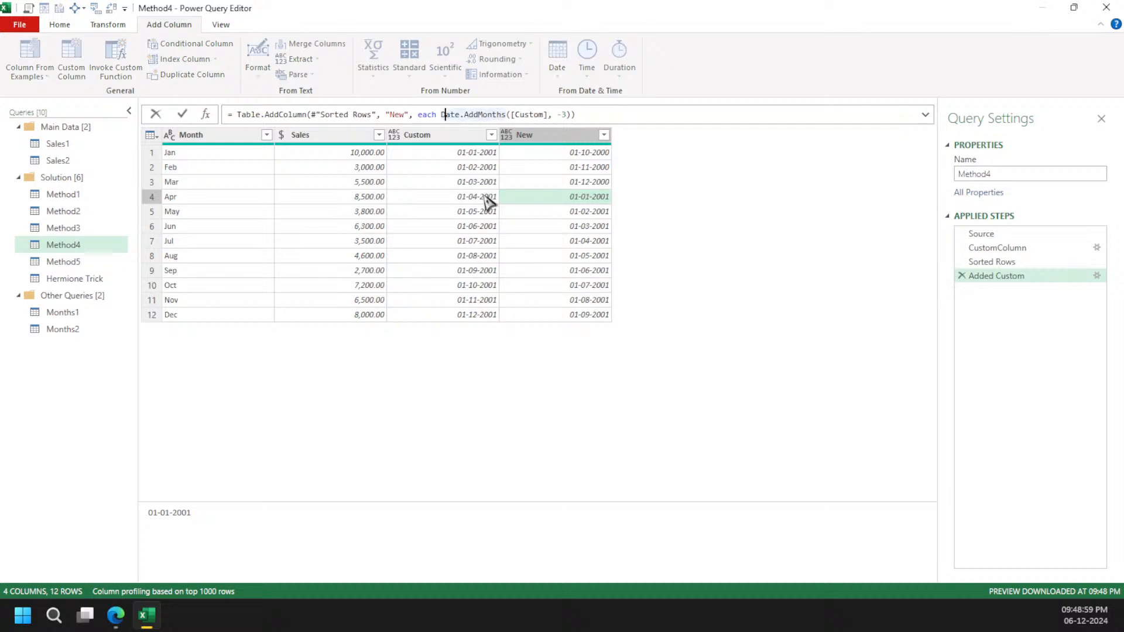
type("date(")
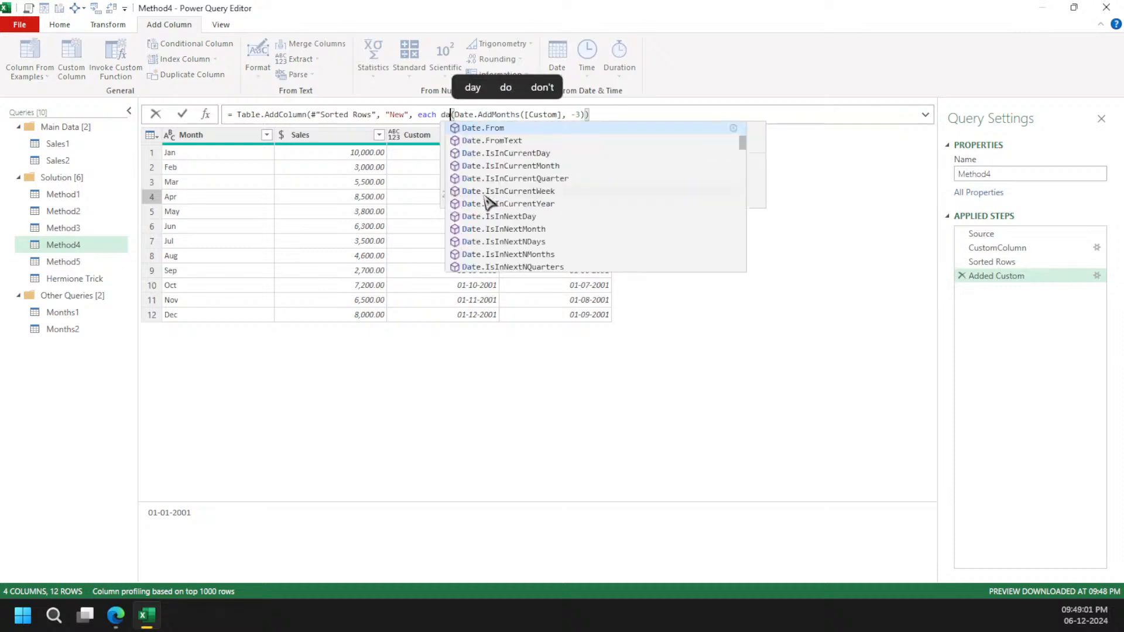
type(".month")
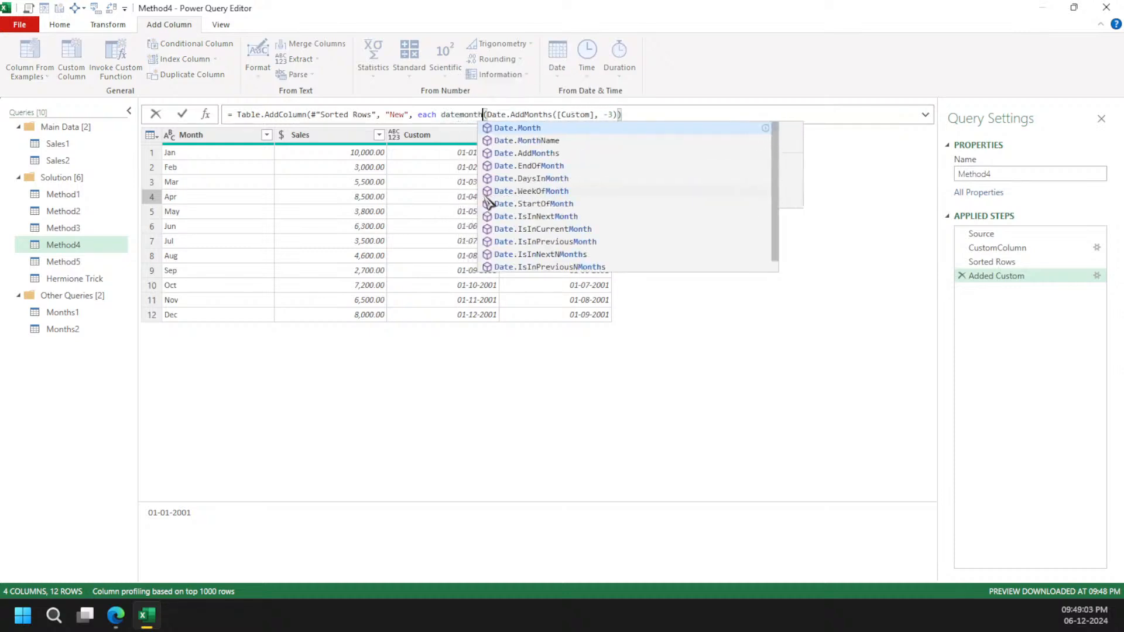
key("Tab")
type(")")
key("Return")
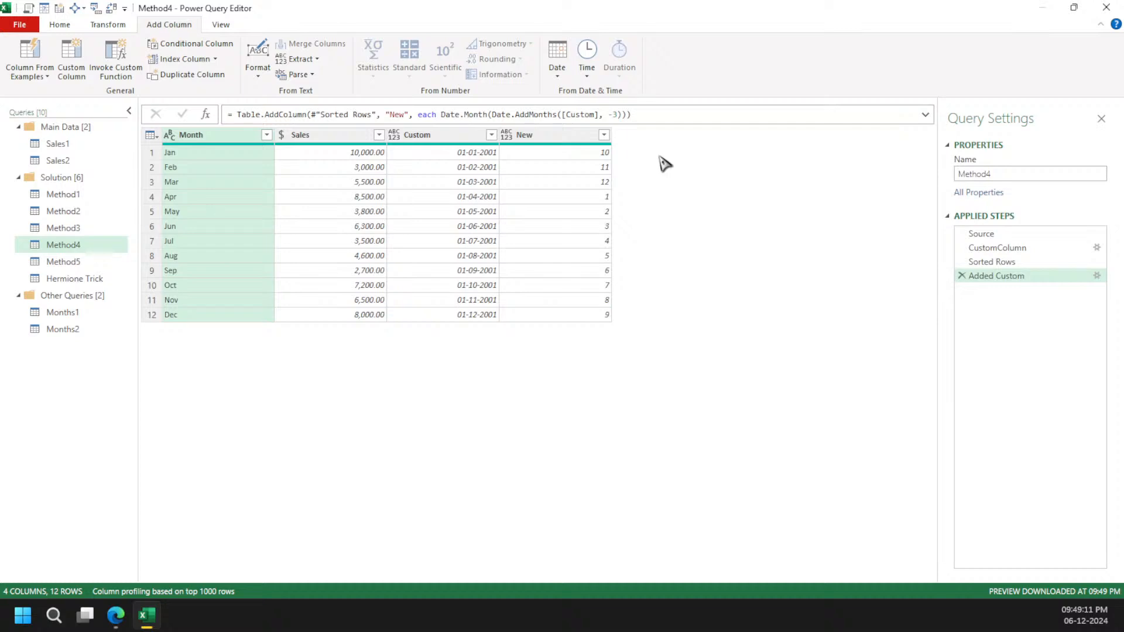
Sort Method4 in ascending order by the New column, and review the Date.Month formula in the Added Custom step
left_click(603, 135)
left_click(572, 153)
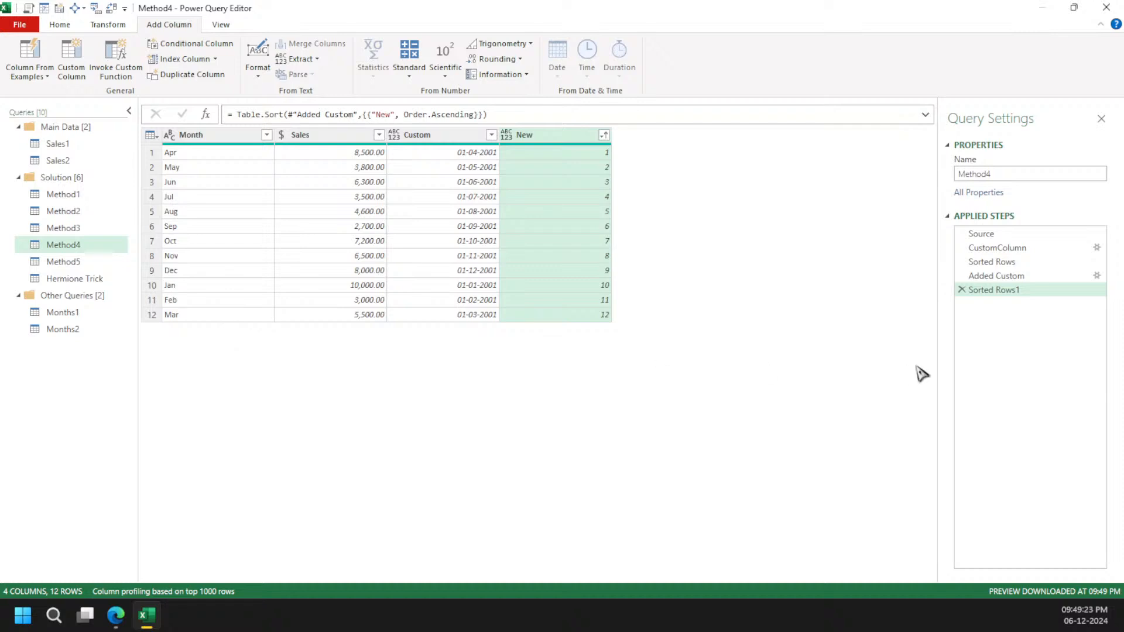
left_click(1002, 278)
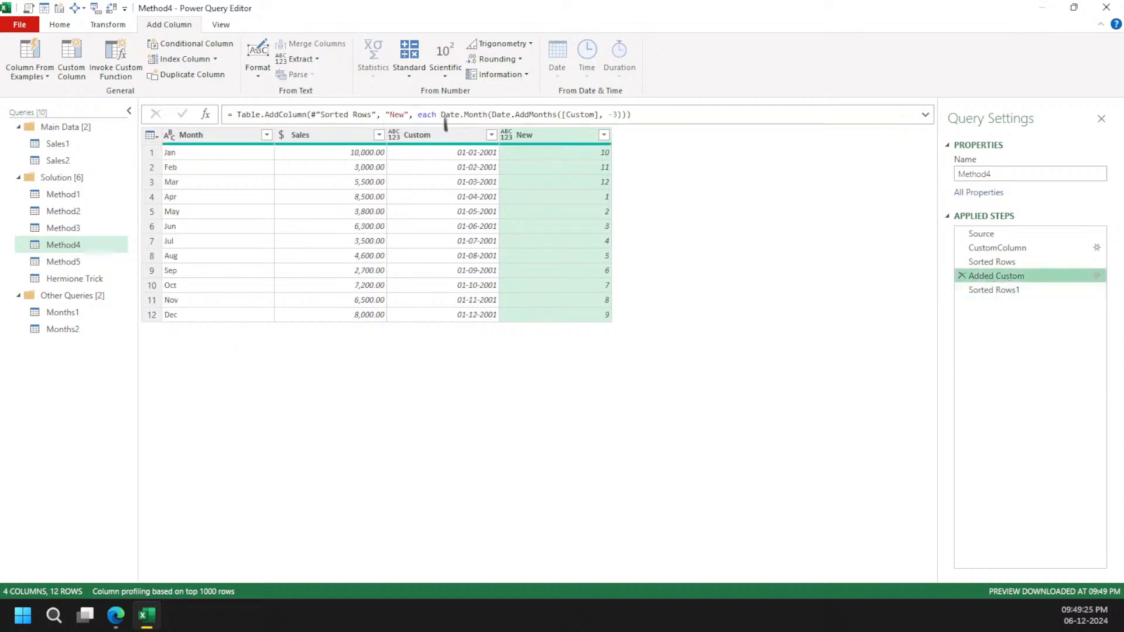
left_click_drag(441, 115, 557, 116)
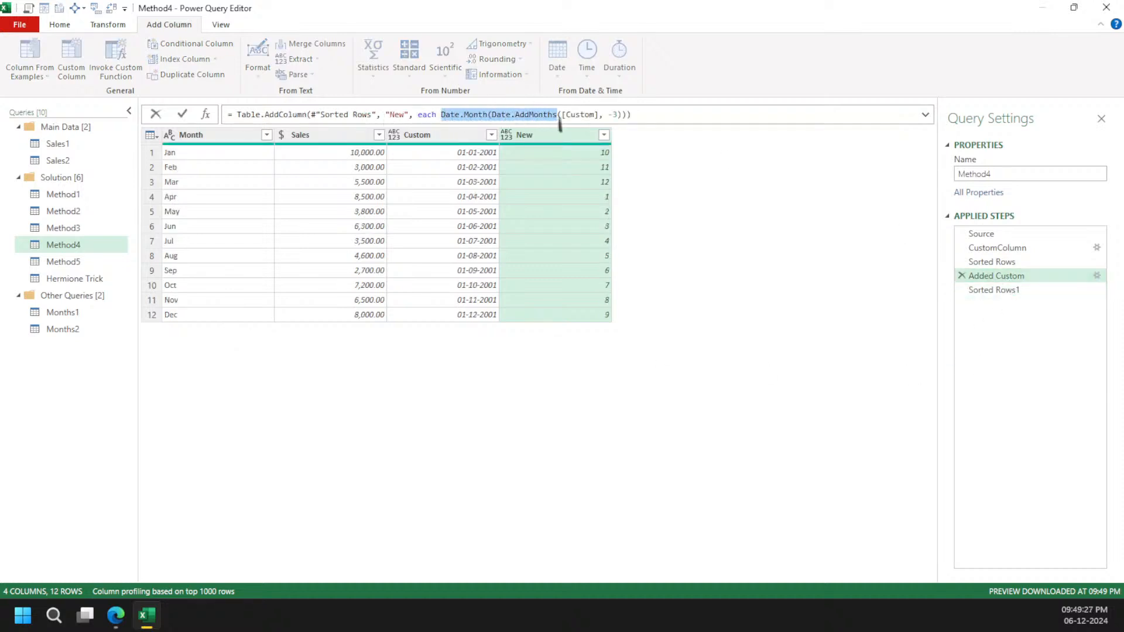
key("Escape")
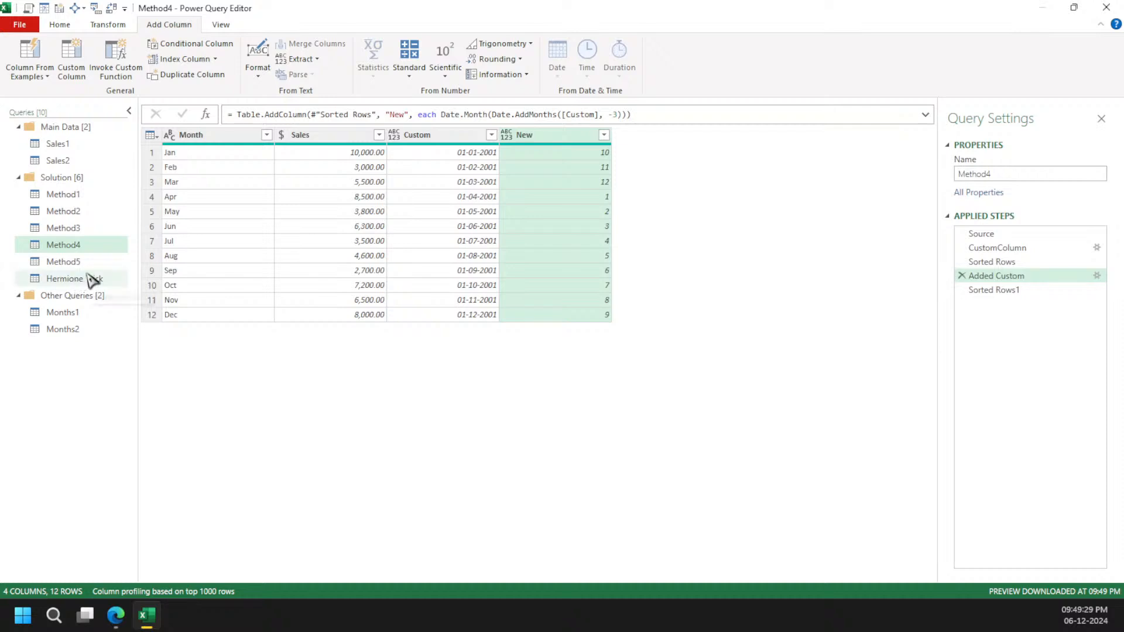
Add a custom step to the Hermione Trick query and wrap its Source reference in Table.Sort
left_click(92, 280)
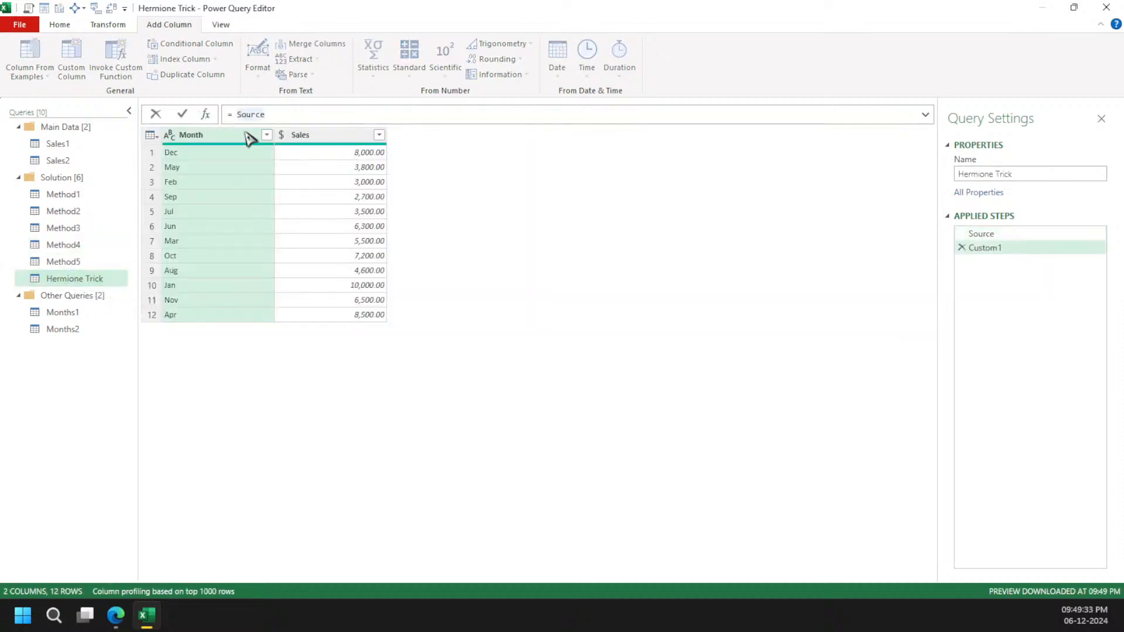
key("Left")
key("Left")
type("(")
key("Left")
type("Table.Sort")
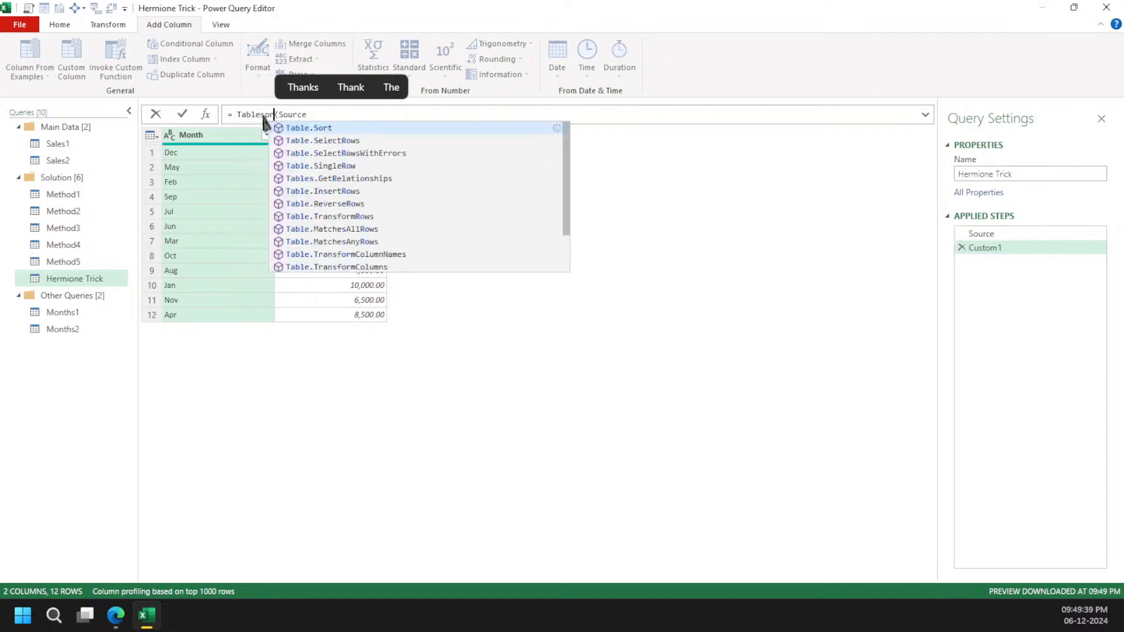
Complete the Table.Sort formula with the criterion each Date.From([Month]&"1") and apply it
key("End")
type(", ea")
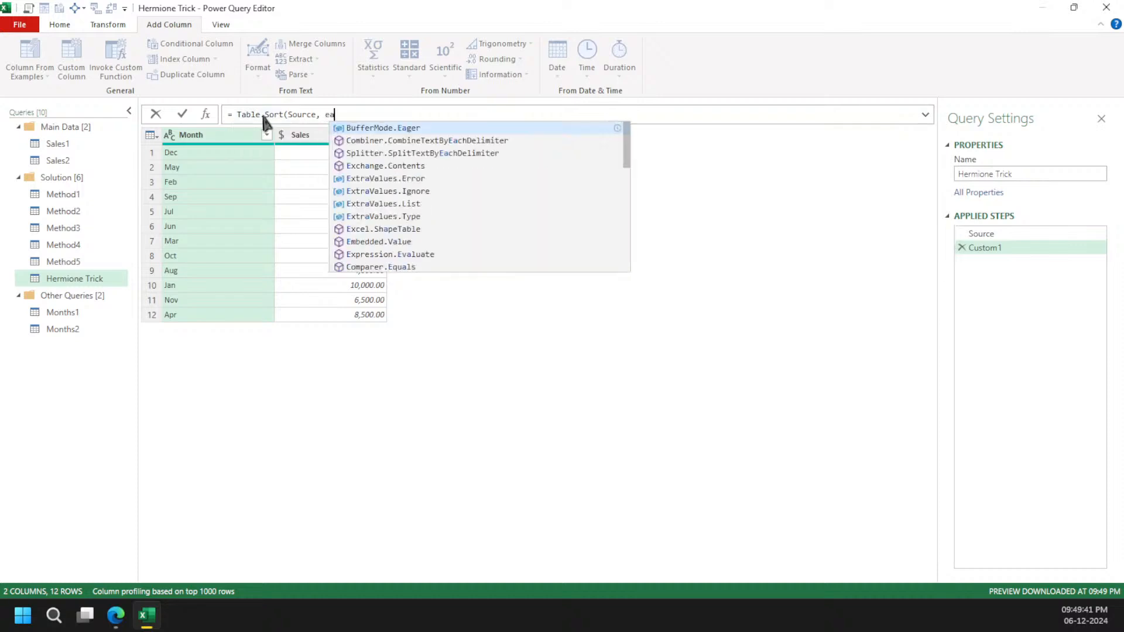
type("ch Date.Month")
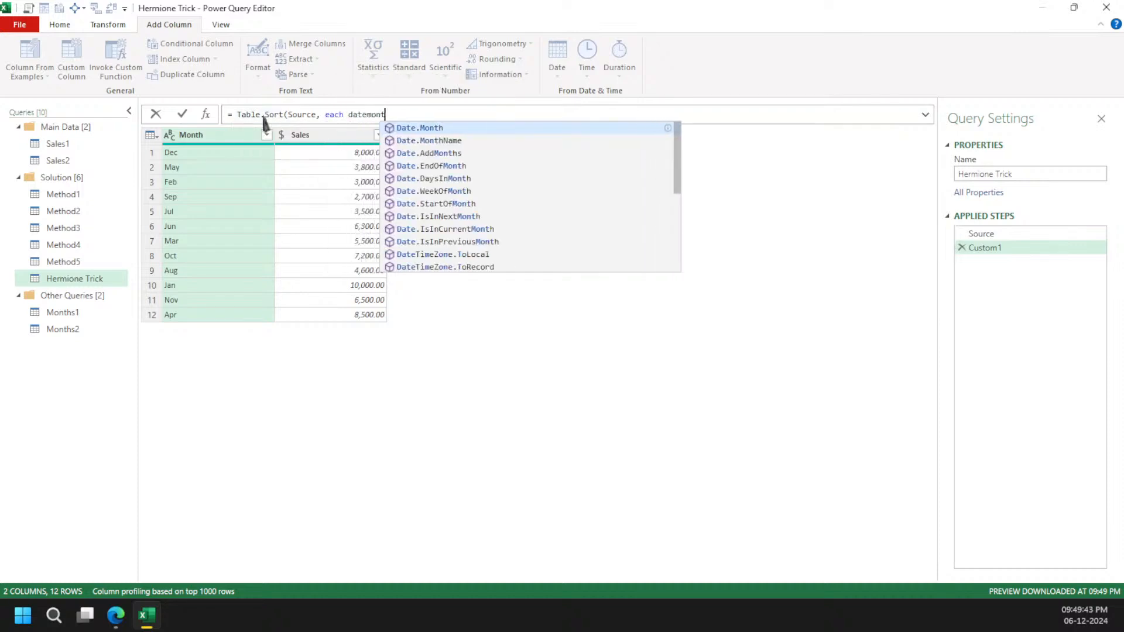
type("(")
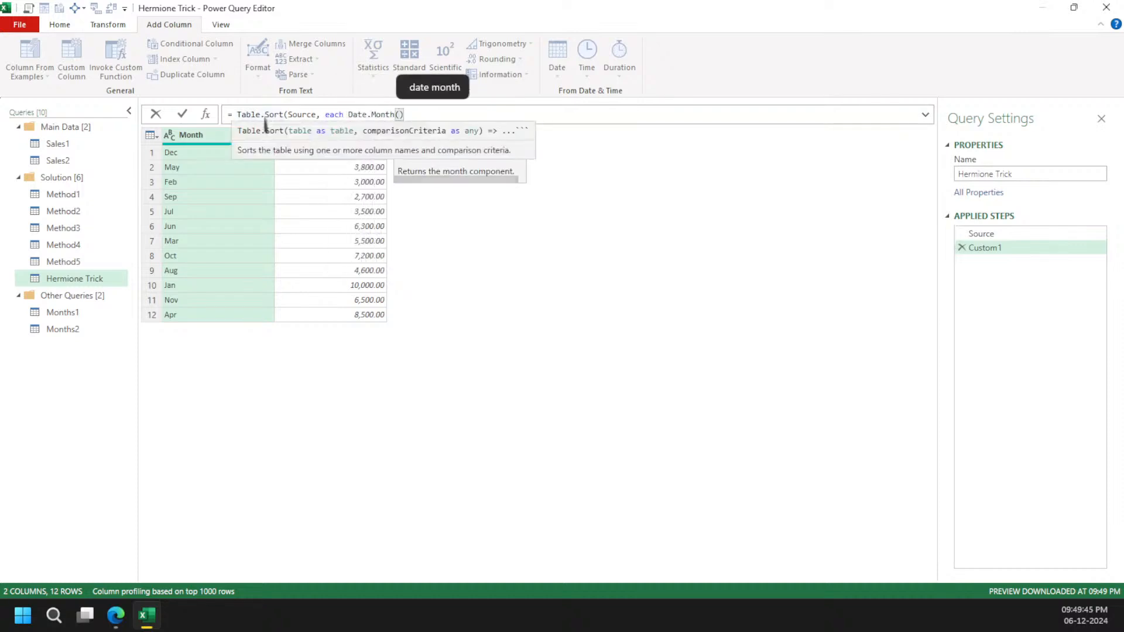
key("BackSpace")
key("BackSpace")
key("BackSpace")
key("BackSpace")
key("BackSpace")
key("BackSpace")
type("From")
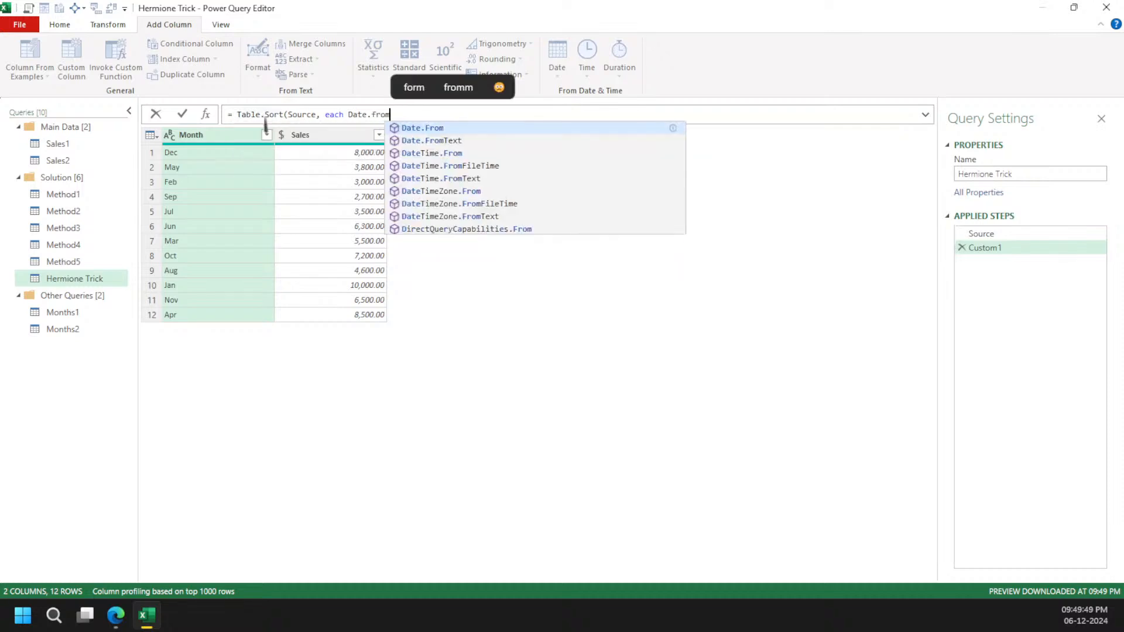
type("([Mon")
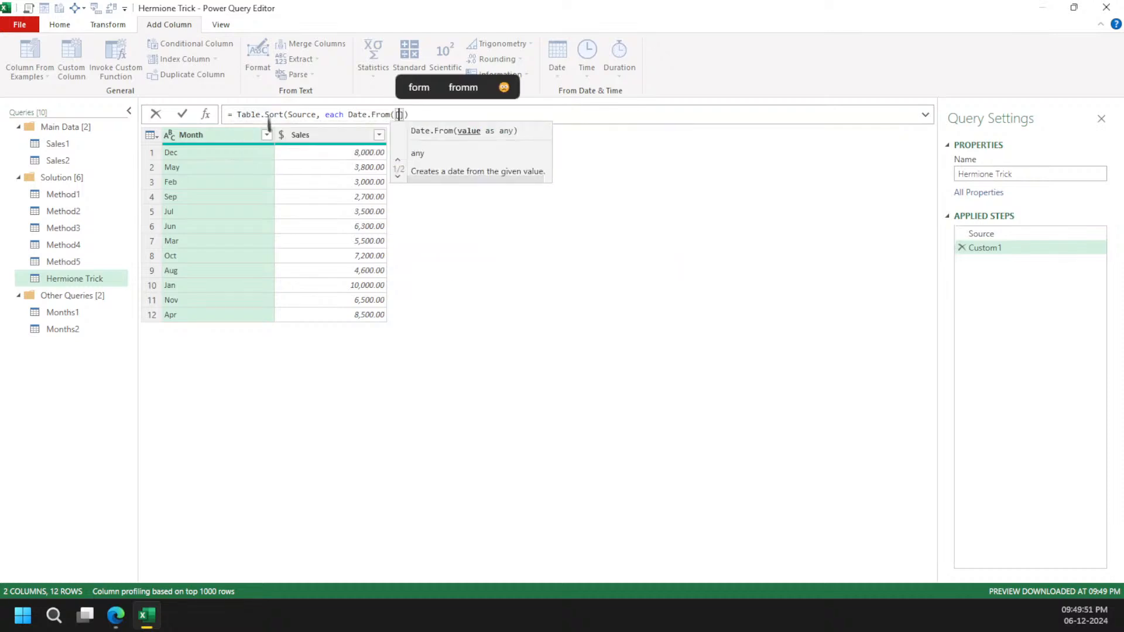
type("th")
type("&\"1\" ")
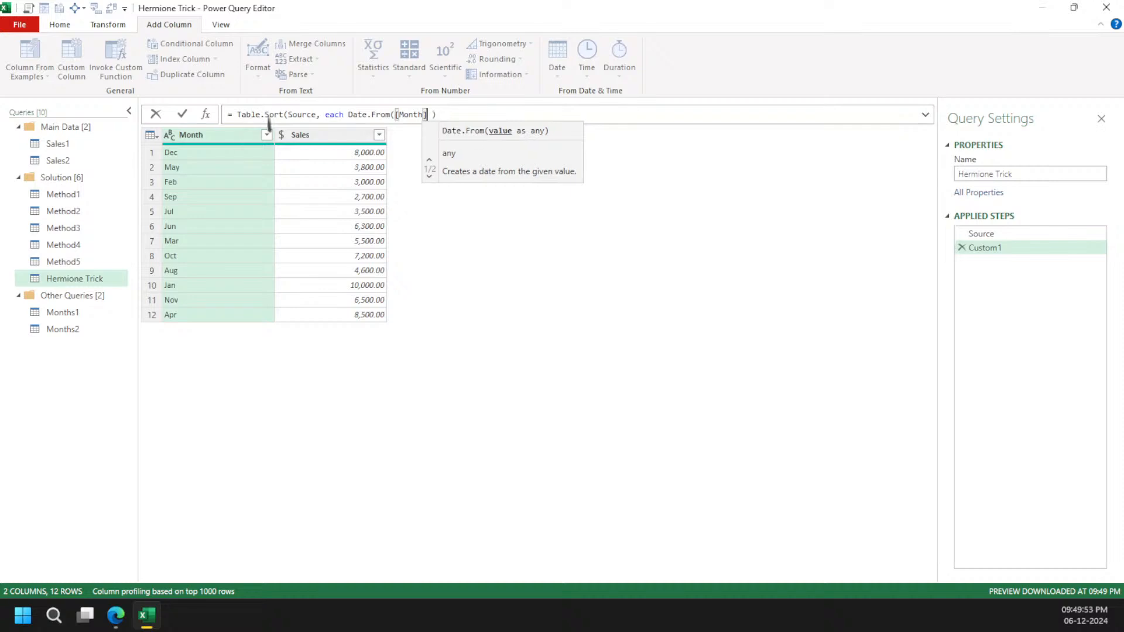
type(")")
key("Return")
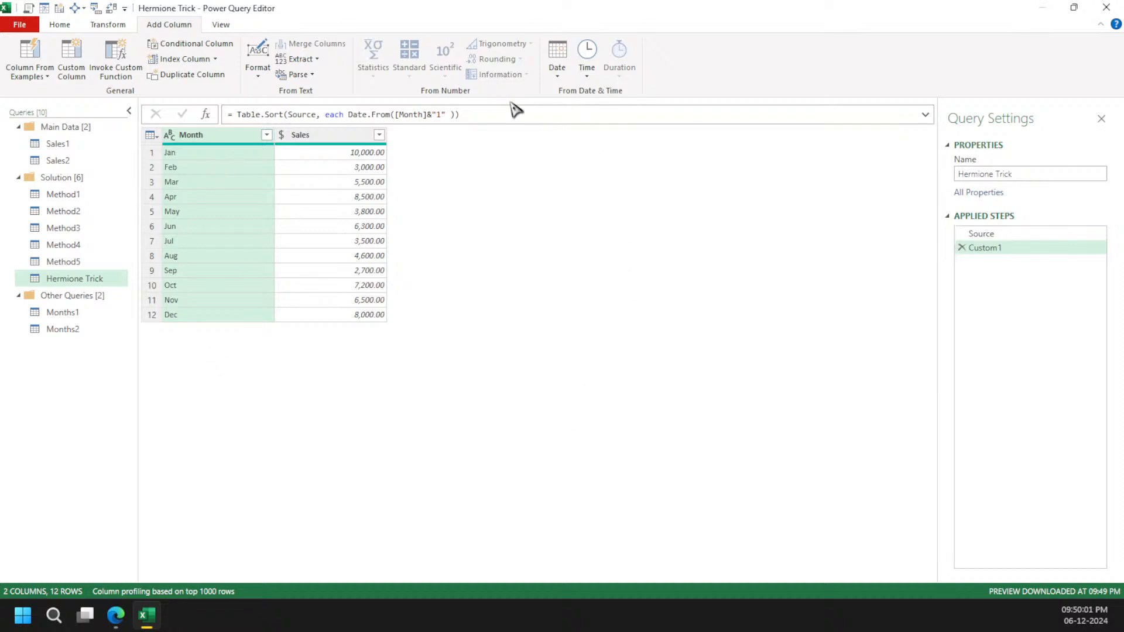
Wrap the Hermione Trick sort criterion Date.From([Month]&"1") in Date.AddMonths with an offset of -3 and apply it
left_click(350, 117)
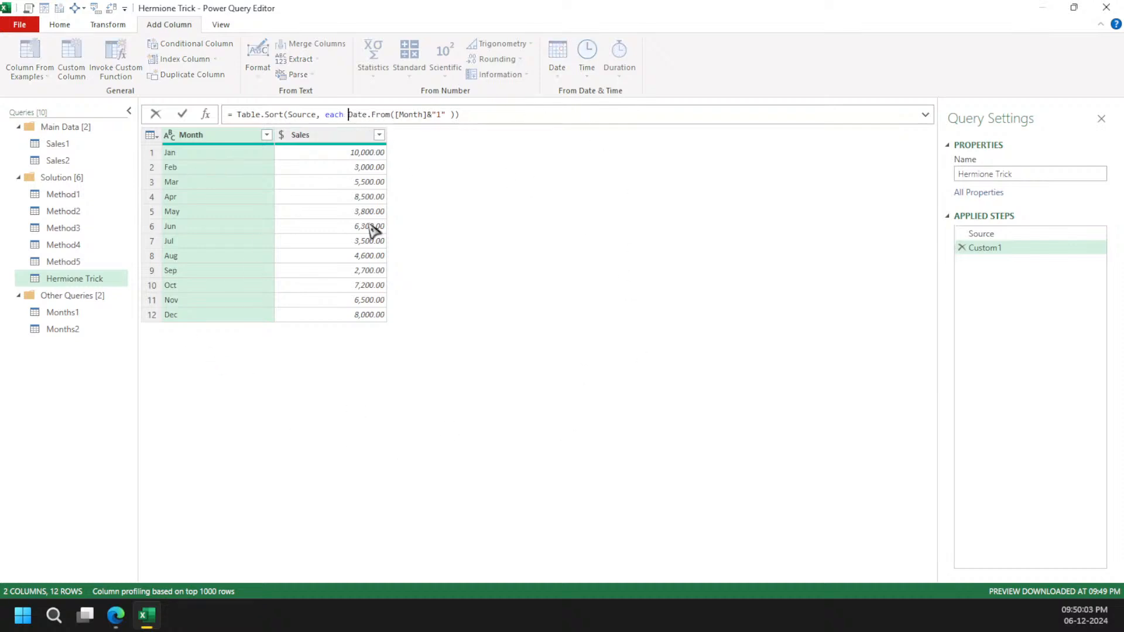
type("(")
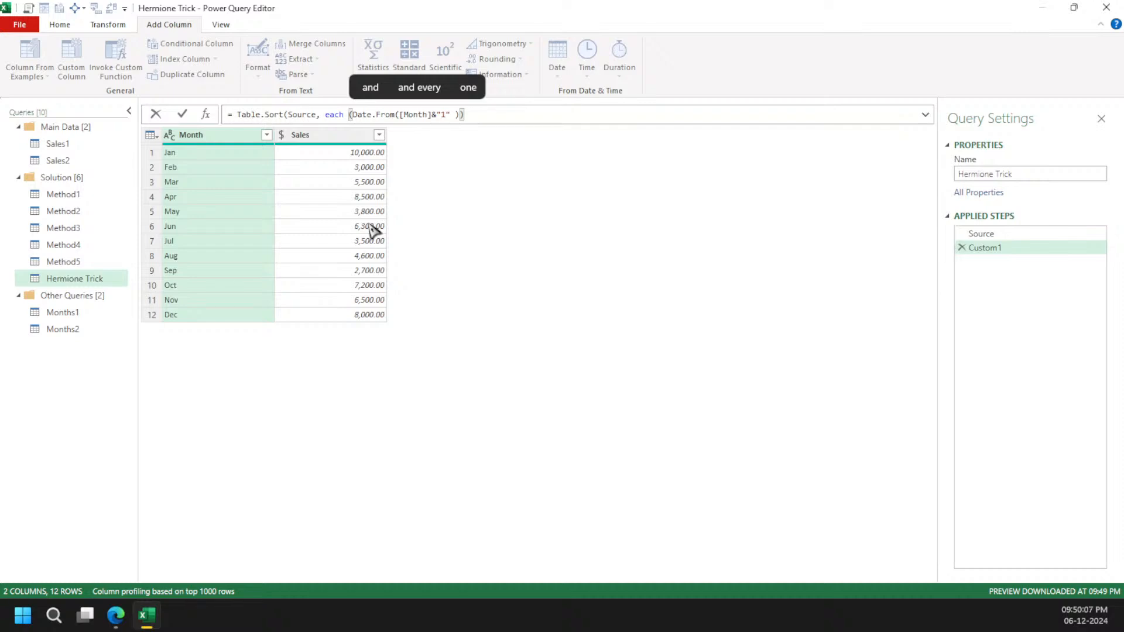
type("dateadd")
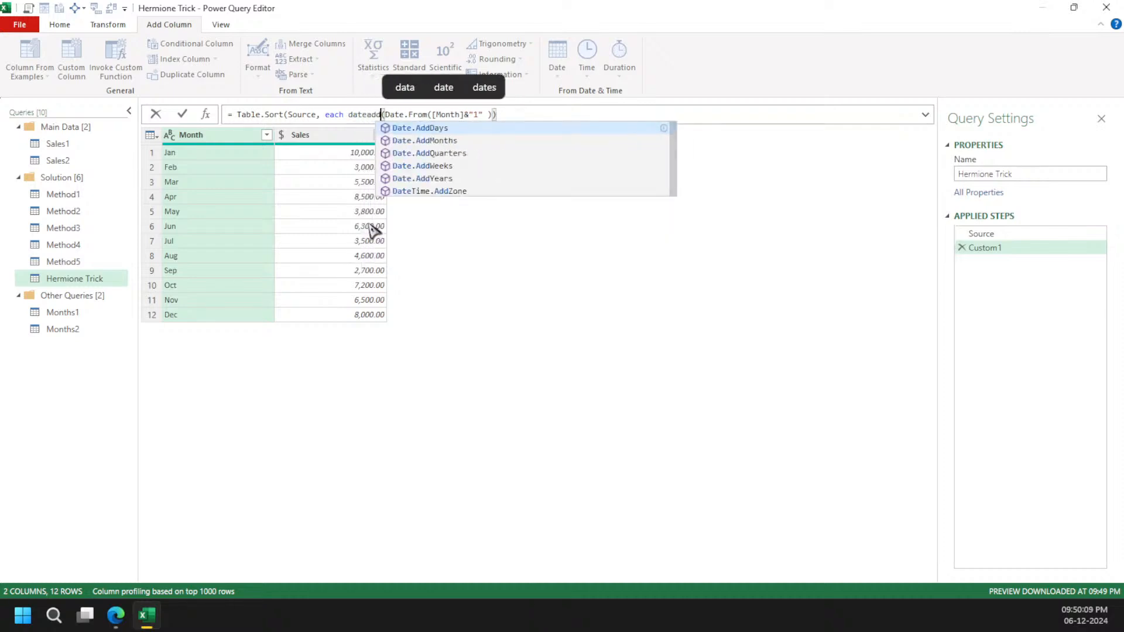
type("mon")
key("Tab")
key("End")
key("Left")
type(", -3))")
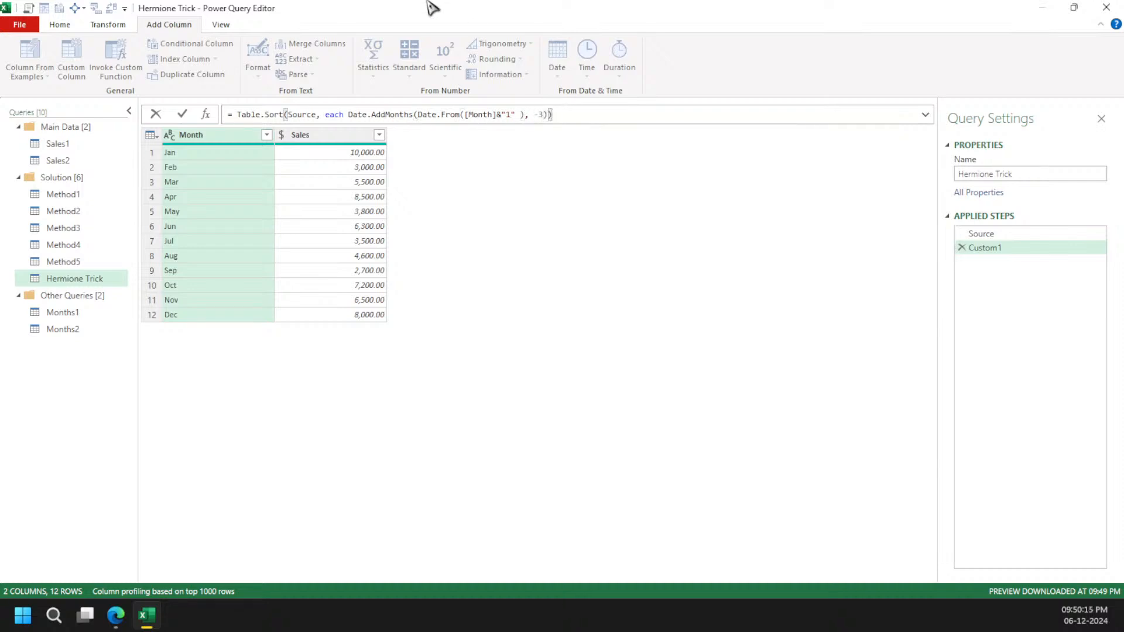
key("Return")
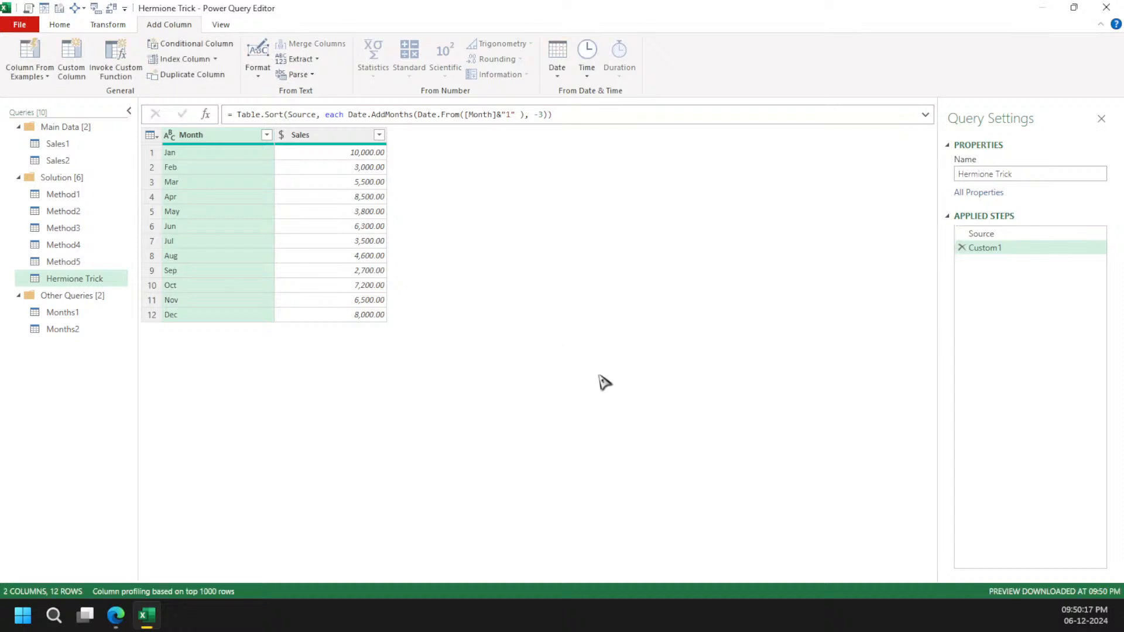
In Method4's Added Custom step, remove the Date.Month wrapper and its extra closing parenthesis, leaving Date.AddMonths([Custom], -3)
left_click(88, 262)
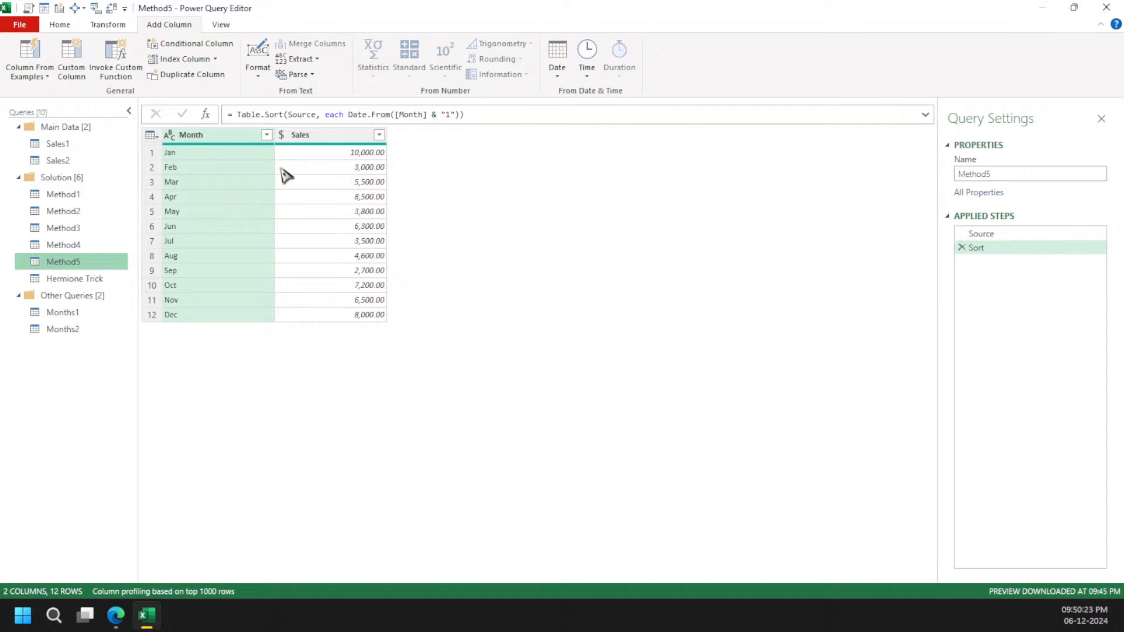
left_click(76, 245)
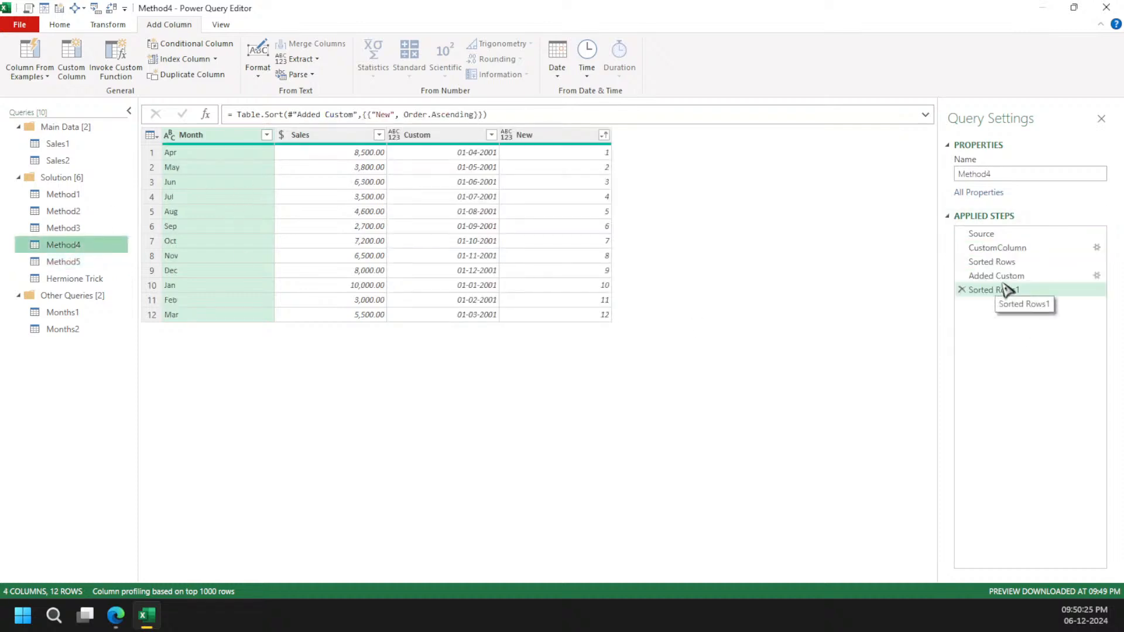
left_click(1018, 276)
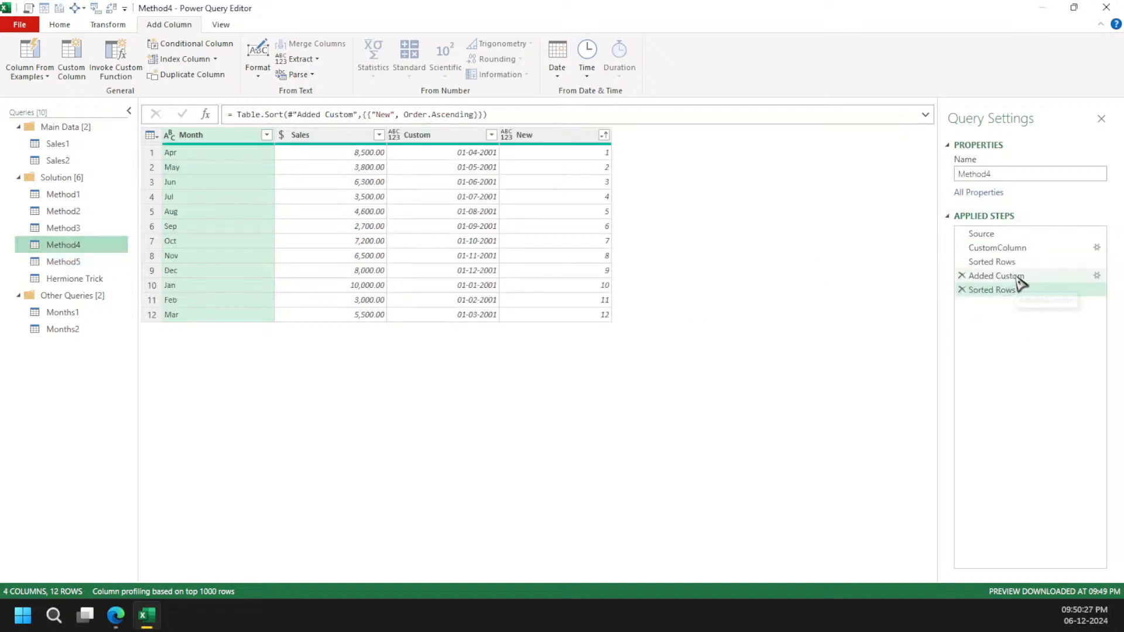
left_click(491, 116)
key("shift+Left")
key("shift+Left")
key("shift+Left")
key("shift+Left")
key("shift+Left")
key("shift+Left")
key("shift+Left")
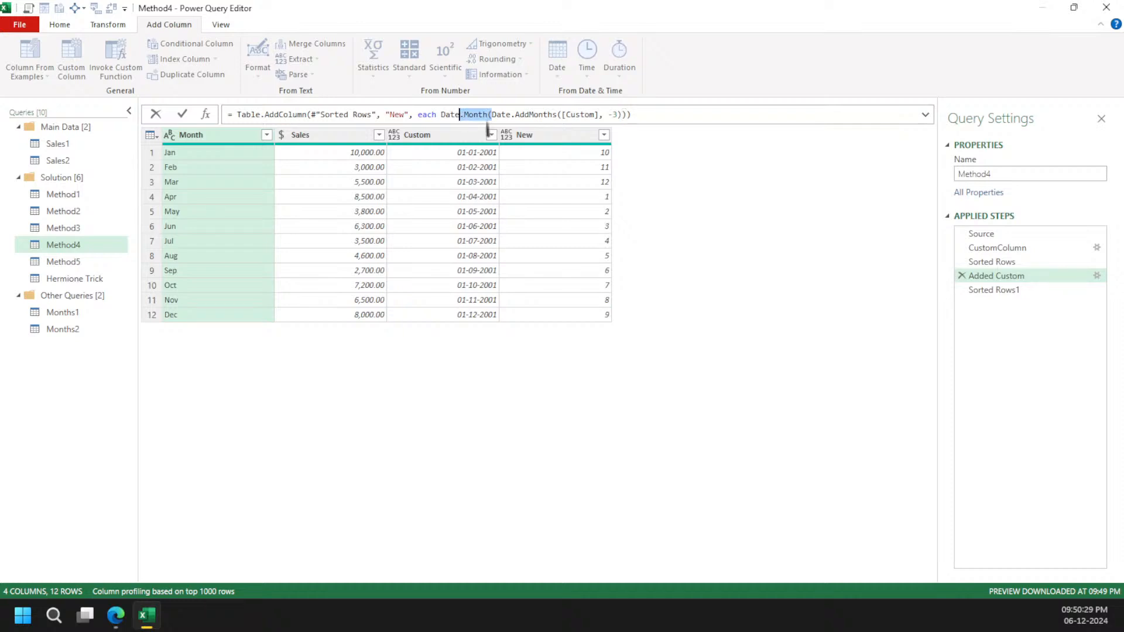
key("shift+Left")
key("shift+Left")
key("shift+Left")
key("shift+Left")
key("BackSpace")
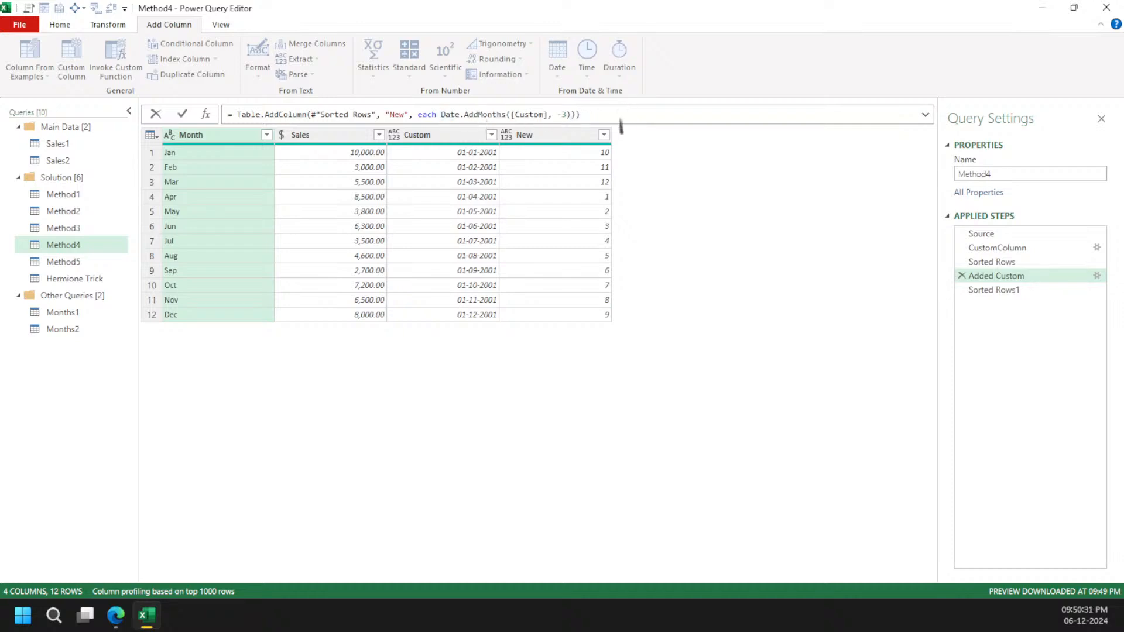
key("Return")
left_click(639, 118)
key("BackSpace")
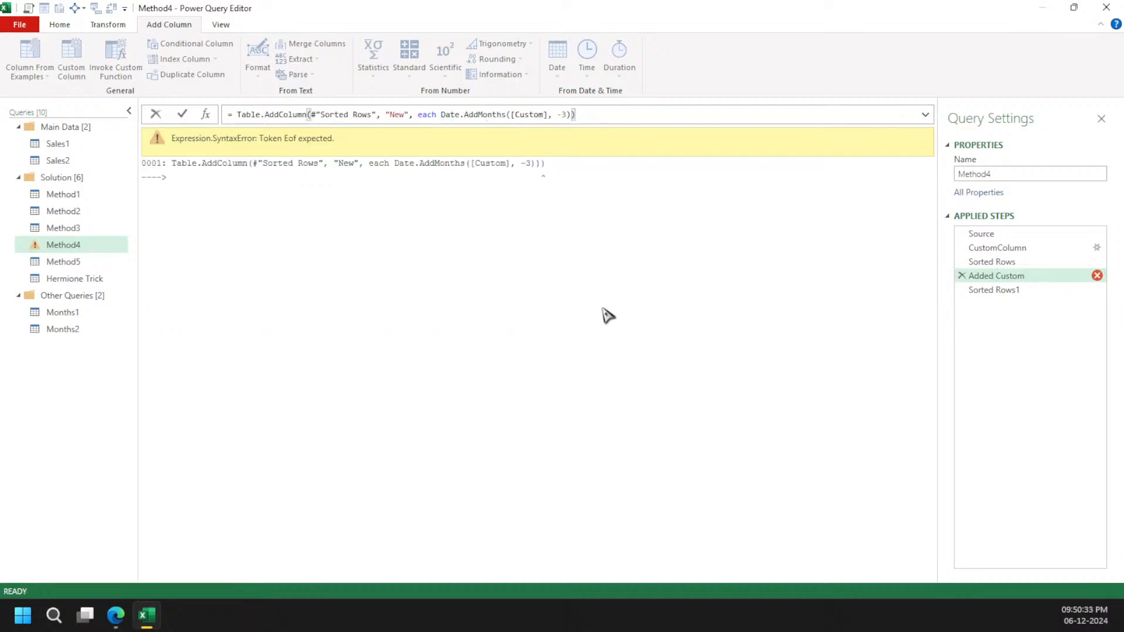
key("Return")
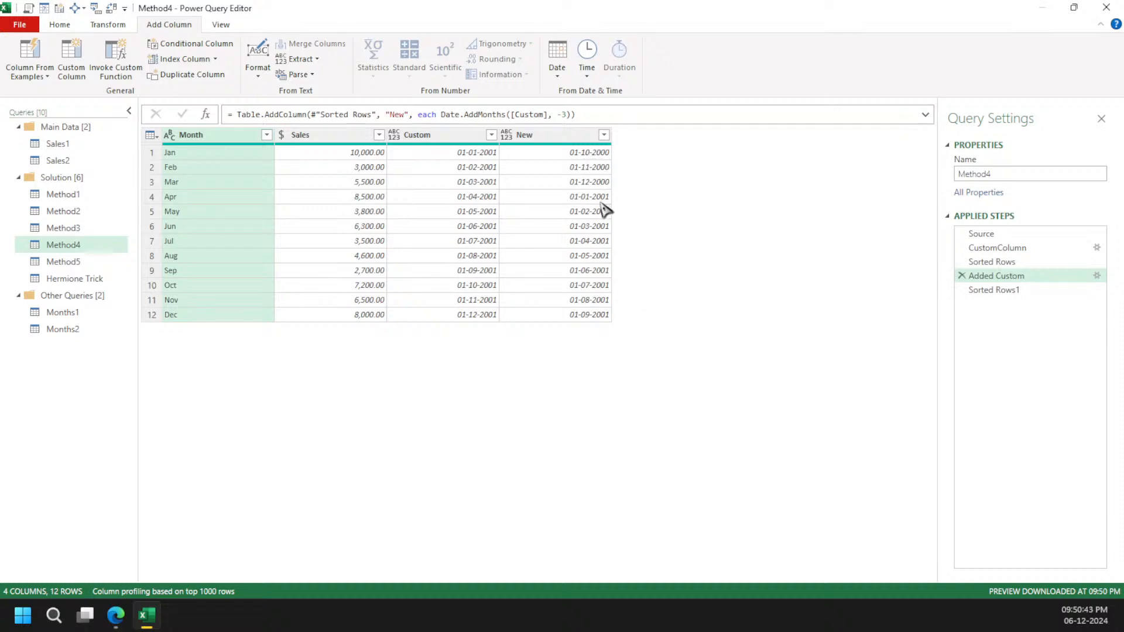
Wrap the Date.AddMonths expression in the Hermione Trick query's Table.Sort formula in Date.Month and apply it
left_click(89, 278)
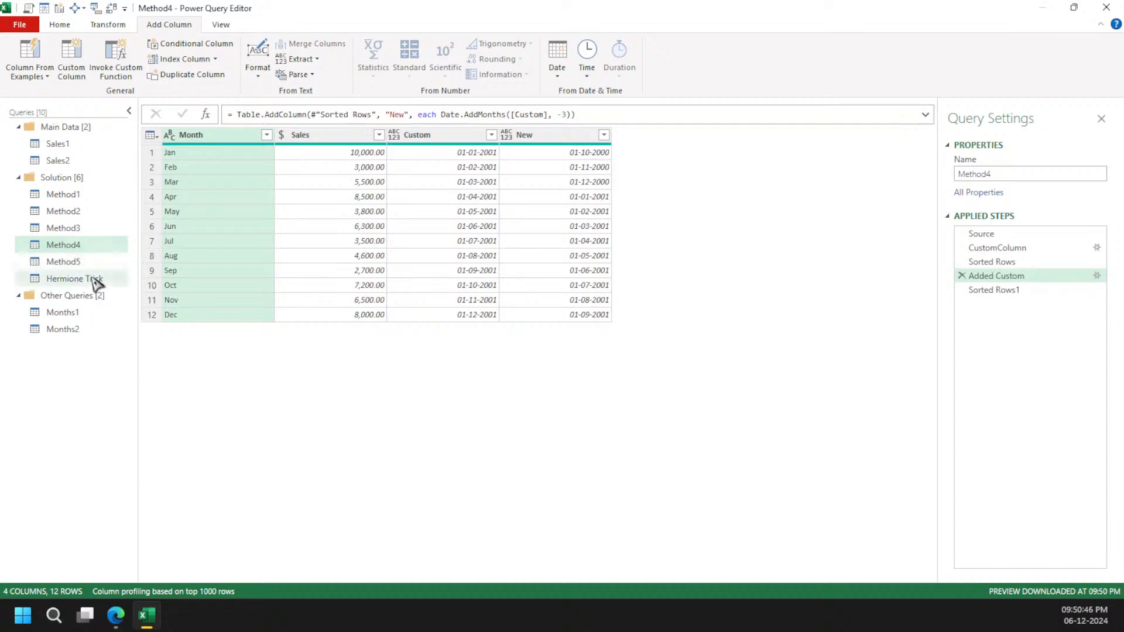
left_click(350, 114)
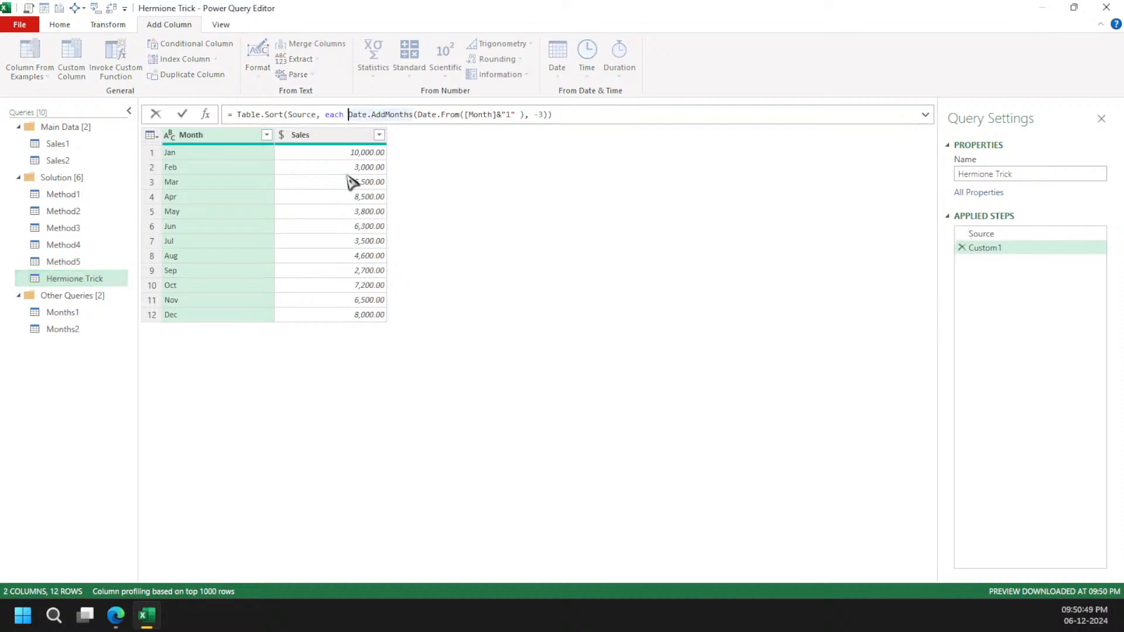
type("(")
key("Left")
type("datemon")
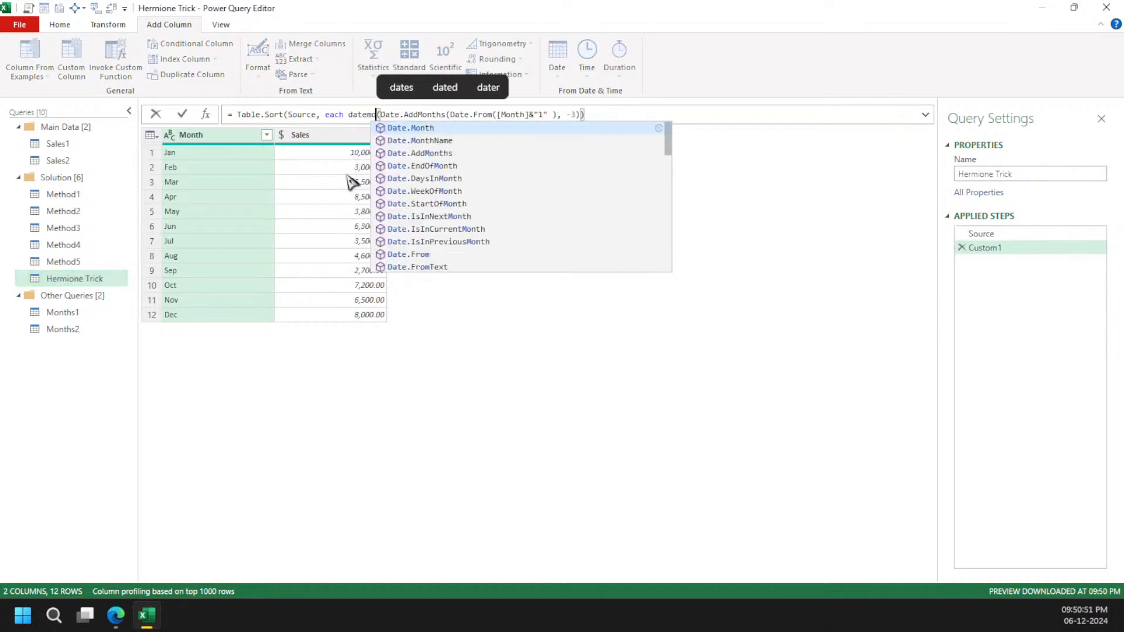
key("Tab")
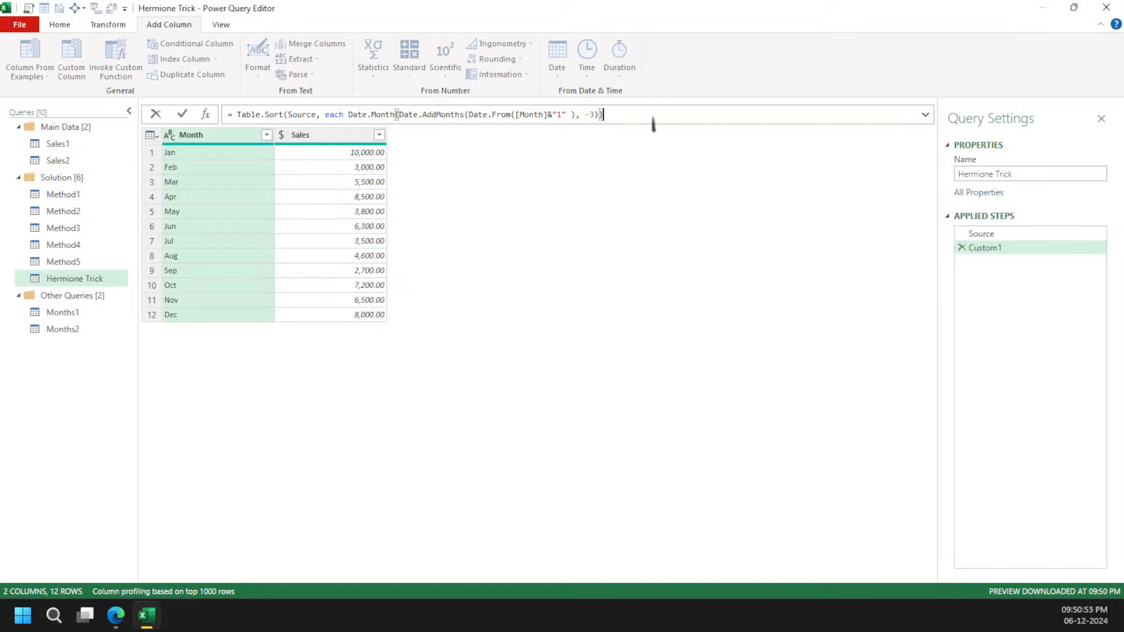
left_click(181, 115)
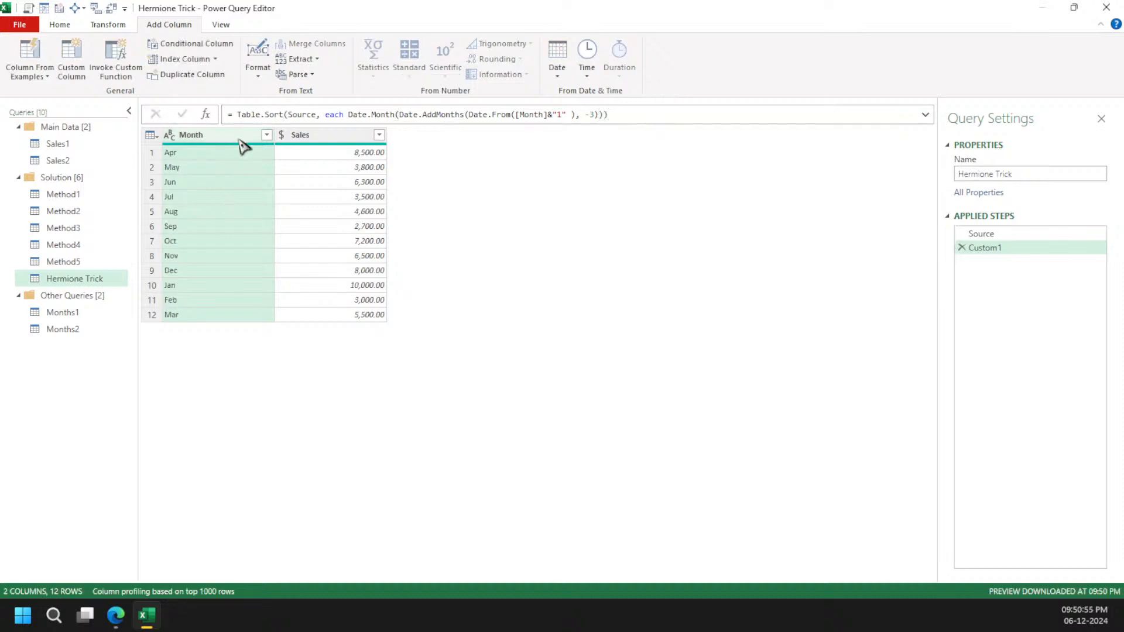